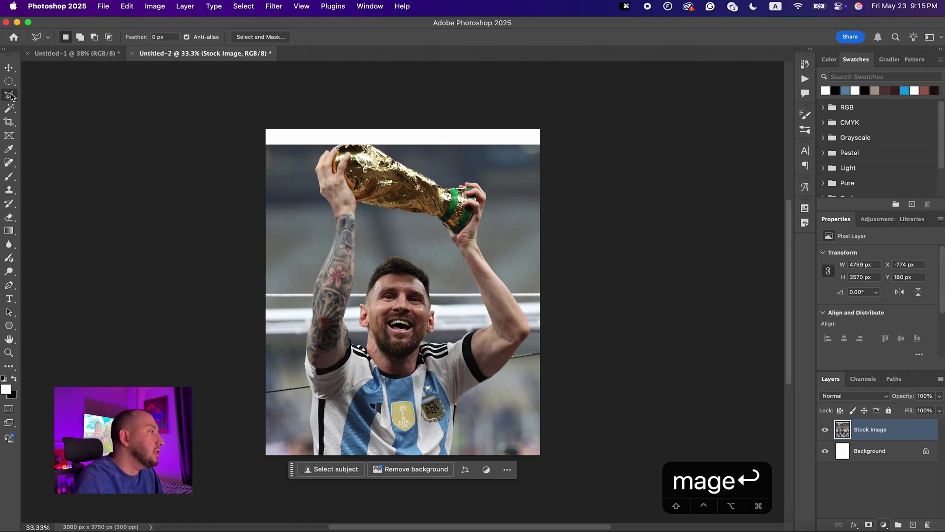
- Start a Polygonal Lasso outline at the shirt's lower edge, following the untattooed arm's outer edge up to the hand holding the trophy base
right_click(11, 96)
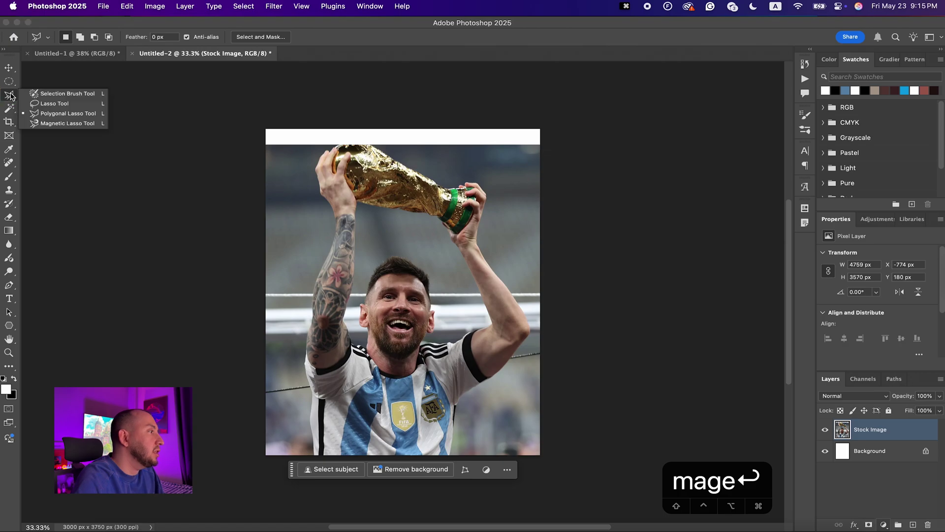
click(59, 116)
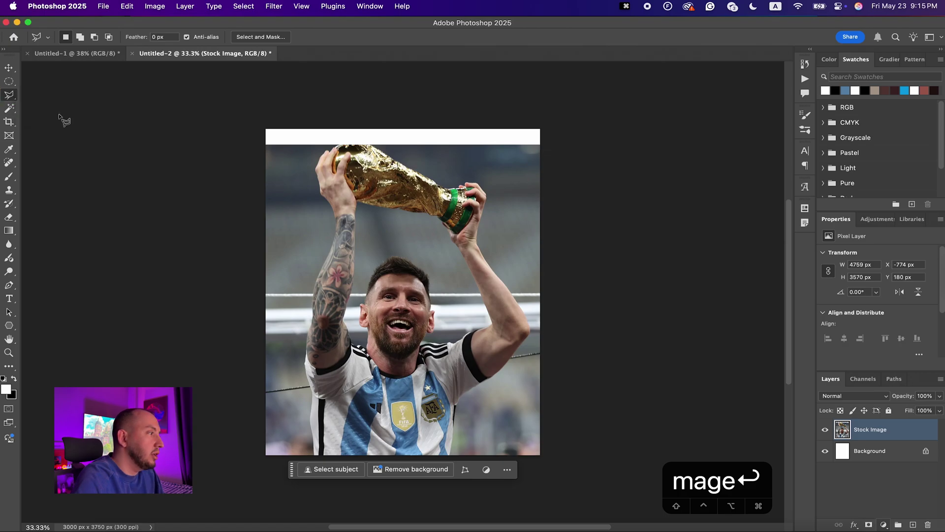
scroll(460, 438, up, 2)
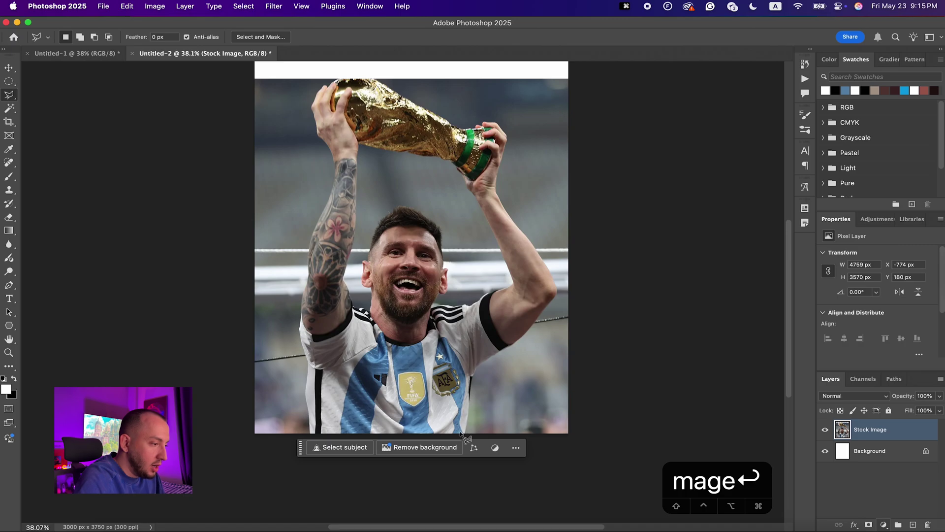
scroll(459, 431, up, 1)
click(460, 435)
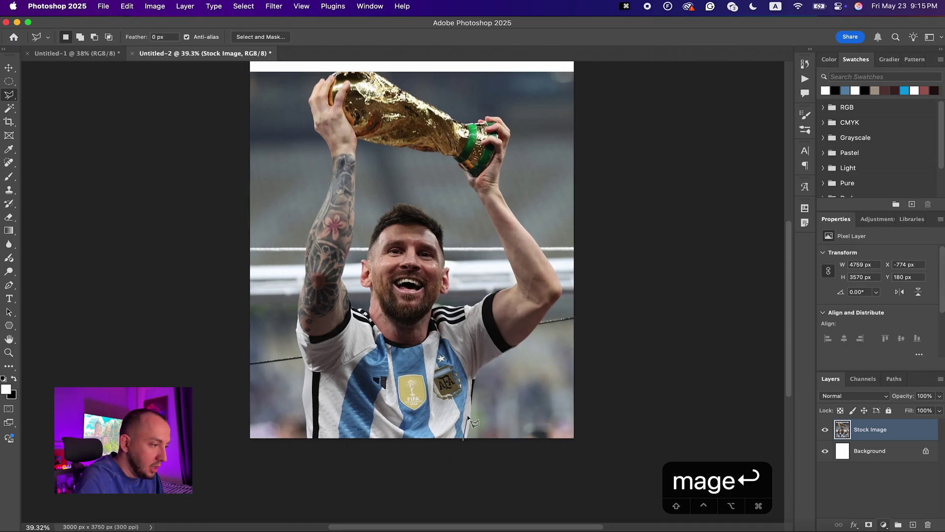
click(473, 370)
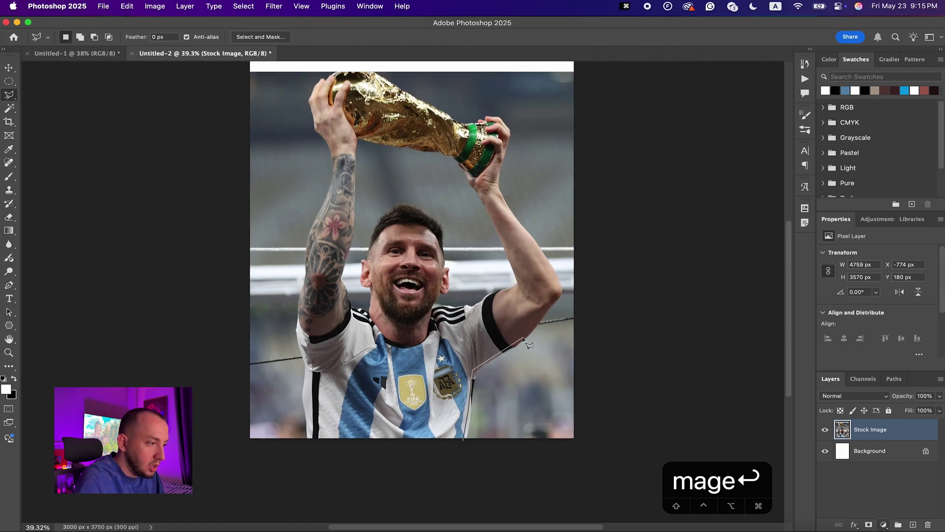
click(510, 343)
click(524, 335)
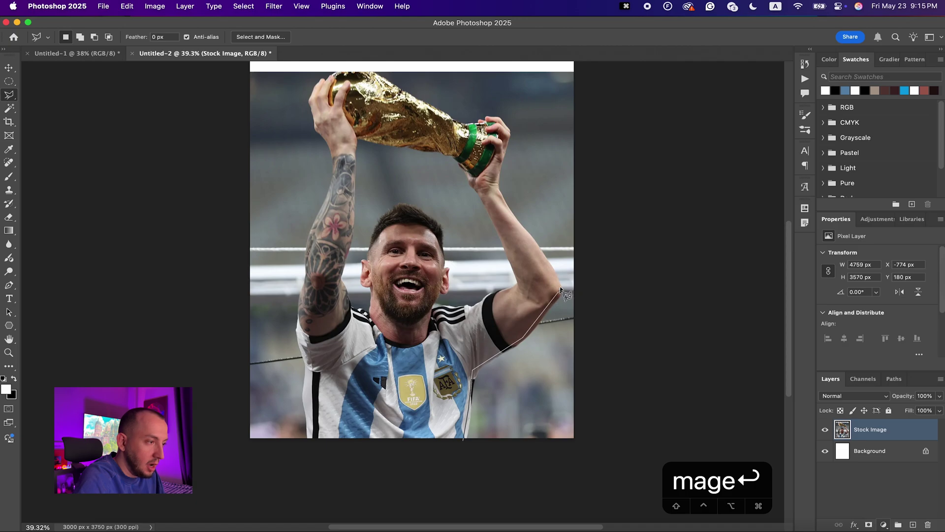
click(561, 290)
click(497, 184)
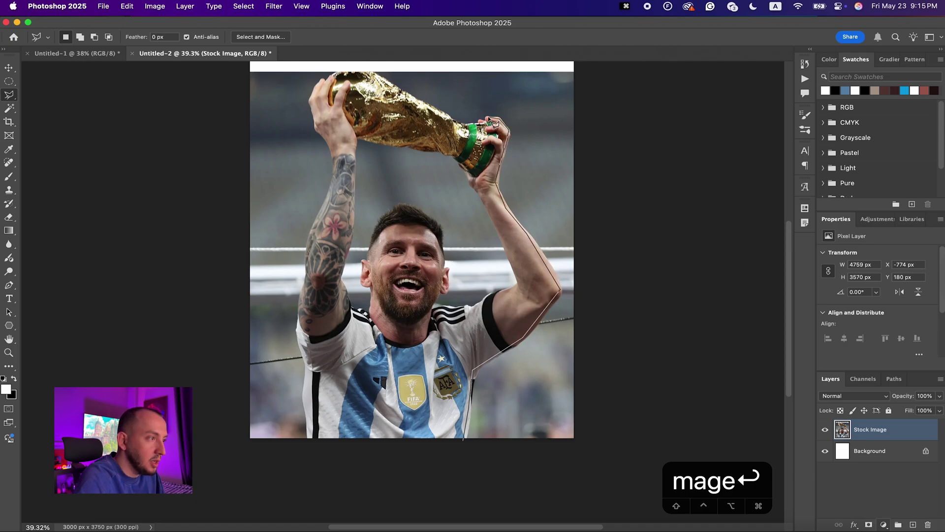
click(462, 126)
- Continue the lasso outline around the trophy's top, the other hand and the tattooed arm's outer edge, closing it at the shirt's lower edge
scroll(463, 127, up, 5)
scroll(468, 129, up, 1)
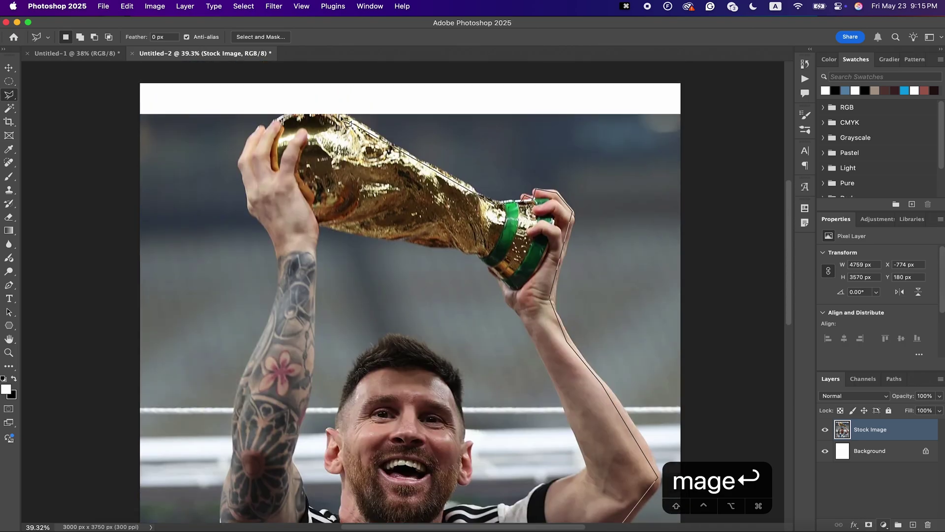
click(259, 128)
click(240, 164)
click(246, 210)
scroll(276, 245, down, 5)
click(237, 250)
scroll(238, 295, down, 4)
click(240, 285)
scroll(254, 295, down, 2)
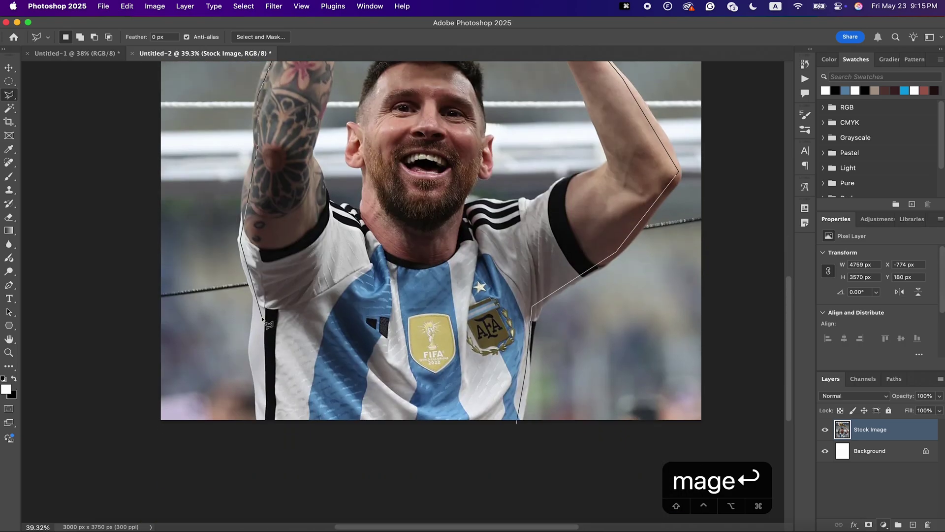
click(516, 423)
- Begin a subtracting lasso outline at the top of the hair, tracing the head, ear and neck down to the shoulder beside the untattooed arm
scroll(457, 267, up, 5)
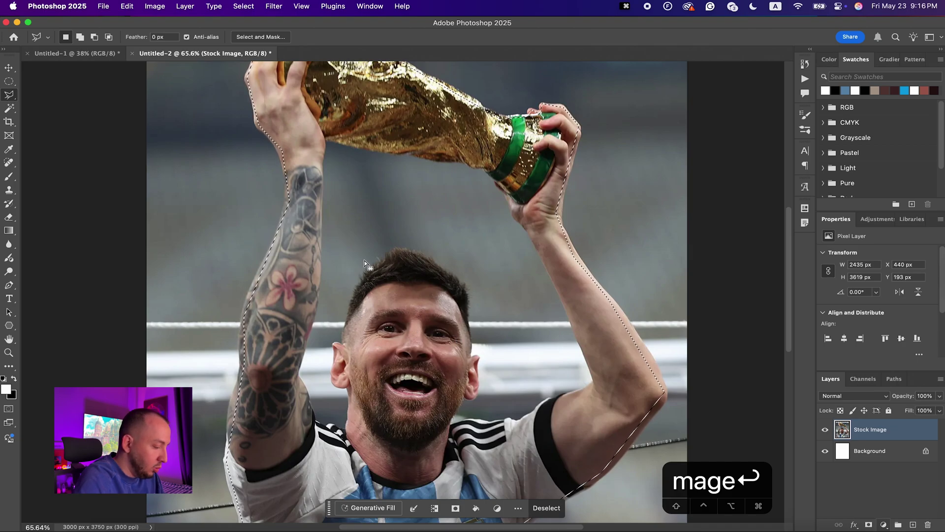
key(alt)
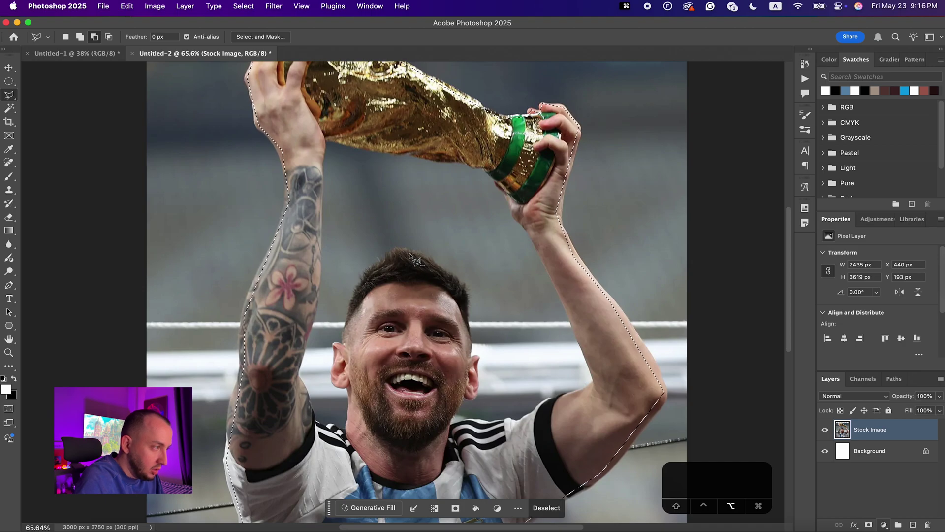
click(392, 256)
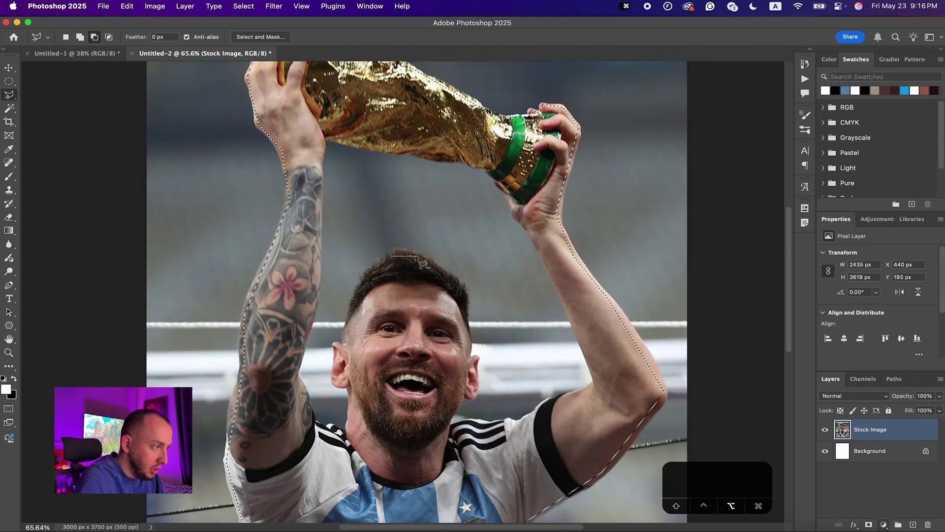
click(463, 291)
click(468, 358)
click(478, 356)
click(474, 398)
click(463, 393)
click(449, 420)
click(446, 446)
click(488, 422)
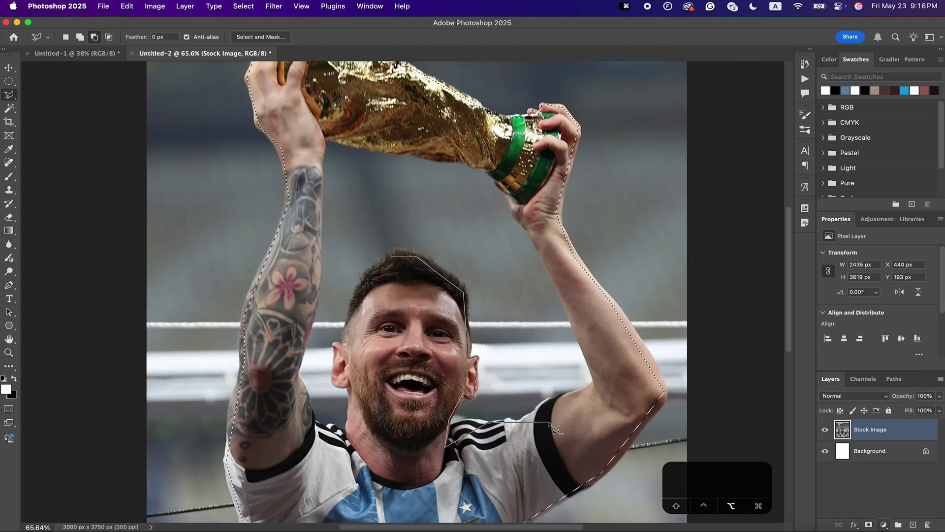
- Trace the trophy's underside, tattooed arm's inner edge, neck and ear, closing the outline to subtract the background between the arms
click(321, 138)
click(323, 269)
click(298, 376)
click(314, 423)
click(349, 442)
click(349, 382)
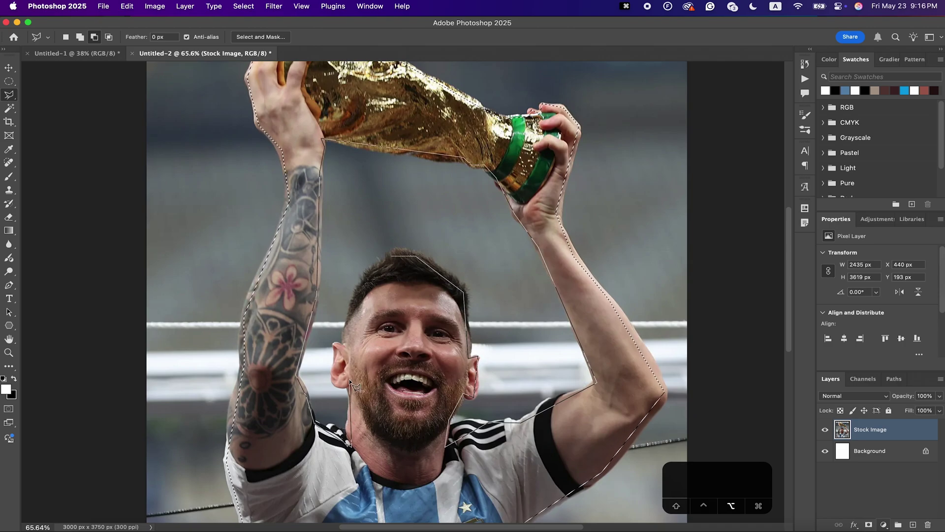
click(335, 384)
click(334, 345)
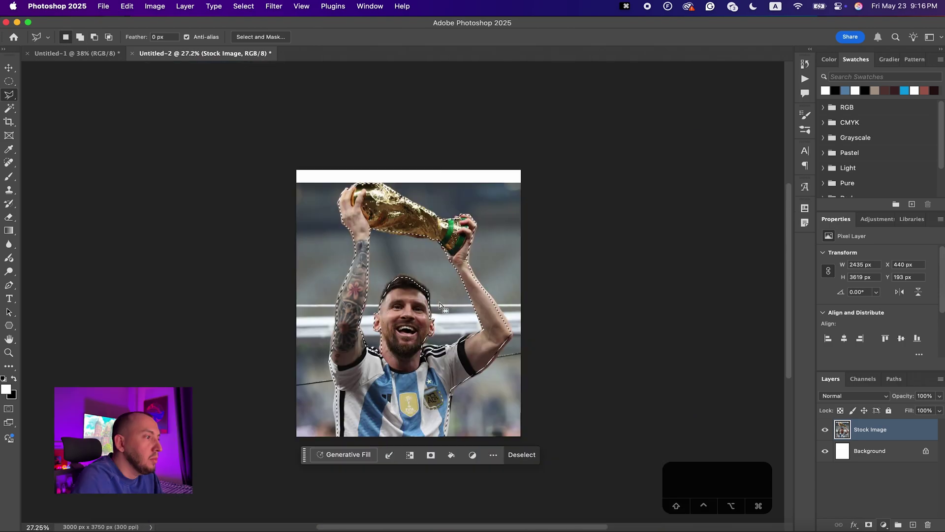
scroll(398, 288, up, 2)
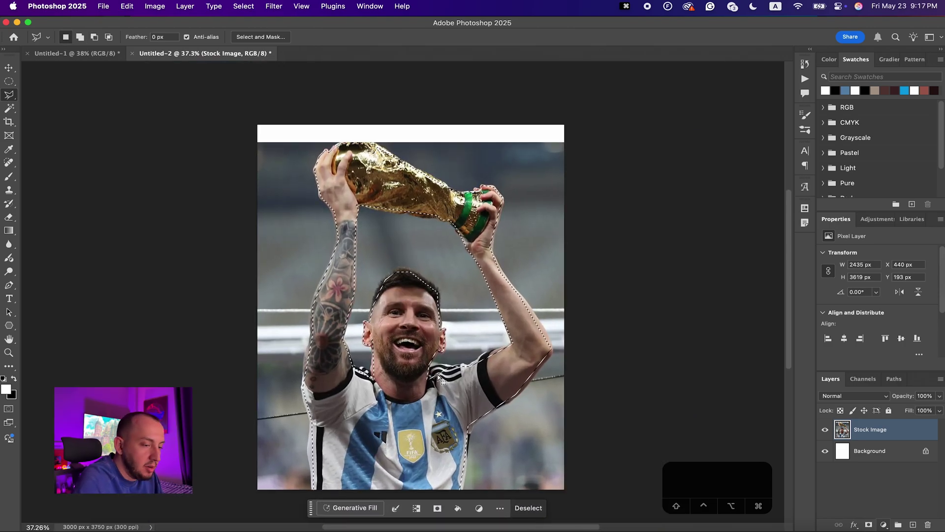
- Copy the selected player and trophy to a new layer and name it Main Image
key(super+j)
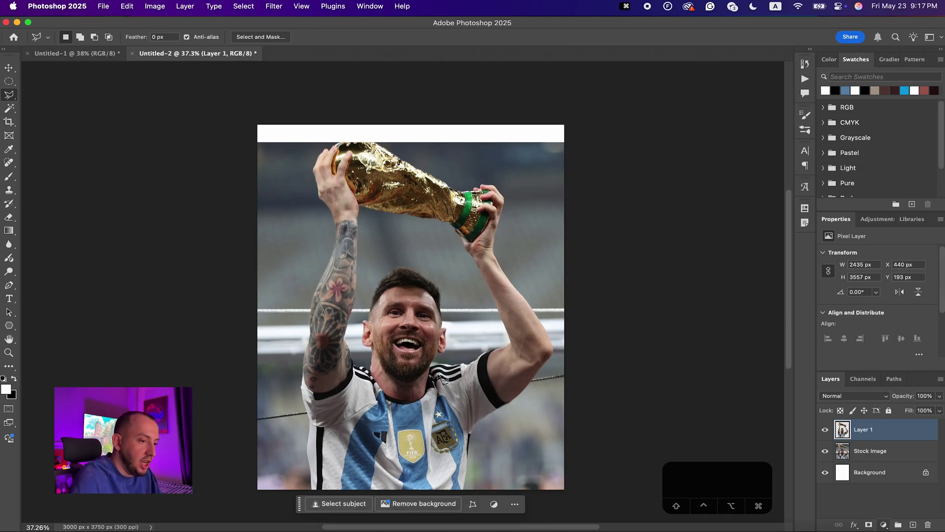
text(M)
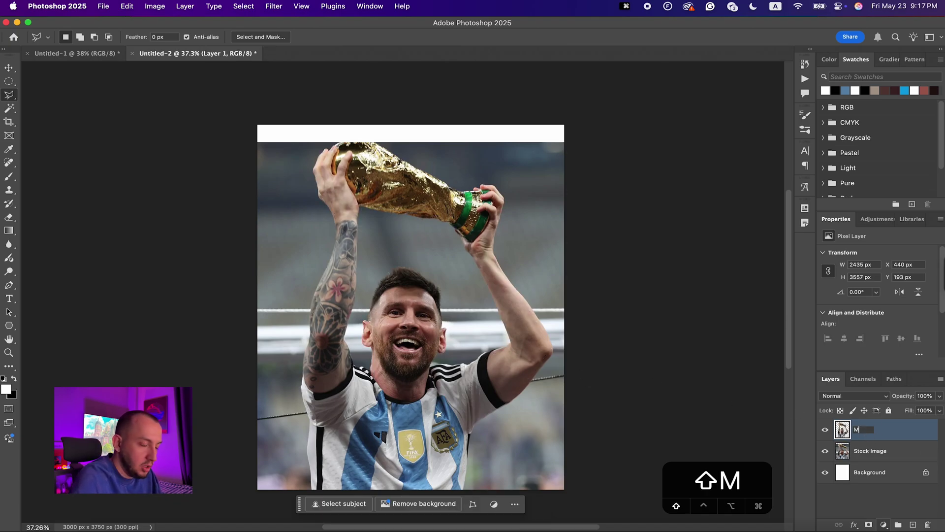
text(ain Image)
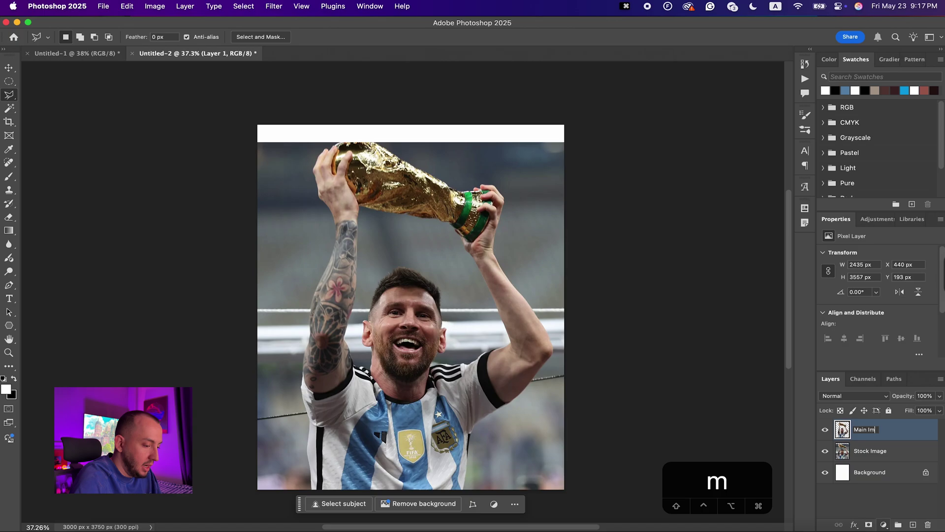
key(Return)
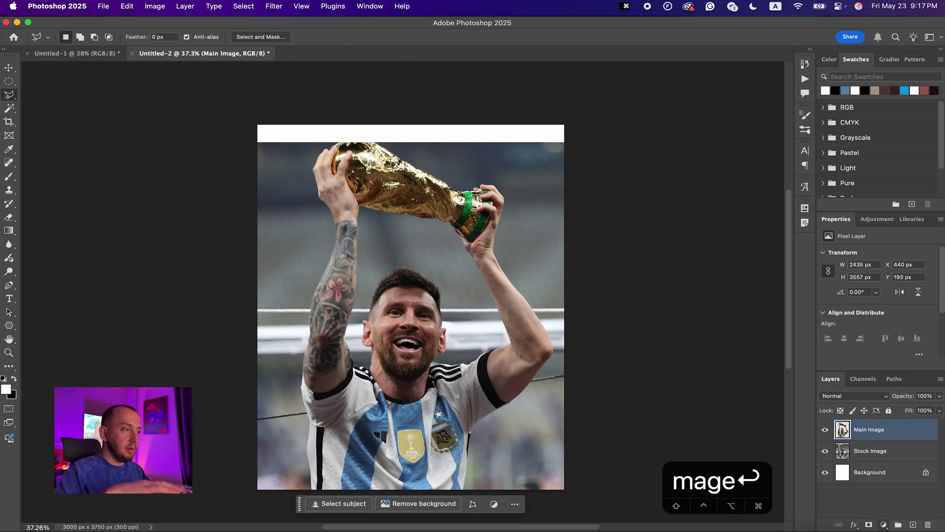
- Toggle the Stock Image layer's visibility to examine the cutout against the white background
click(826, 451)
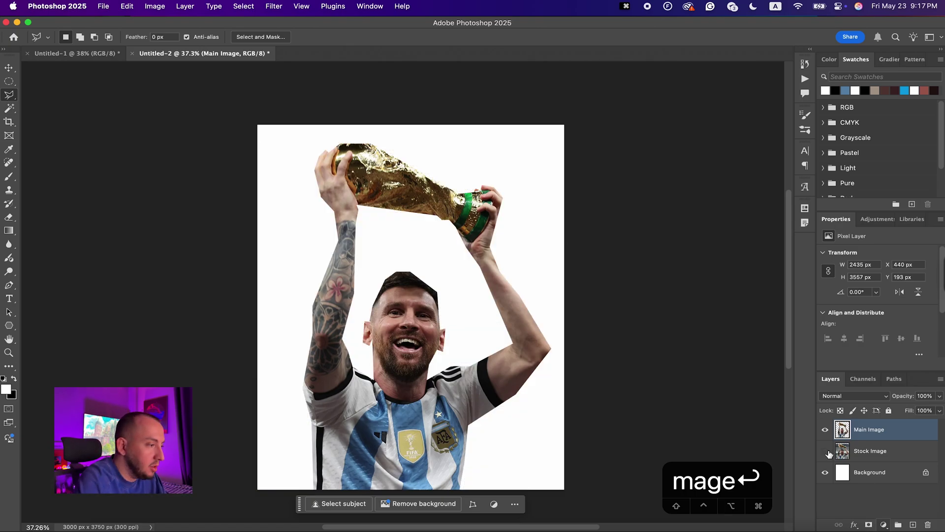
click(826, 451)
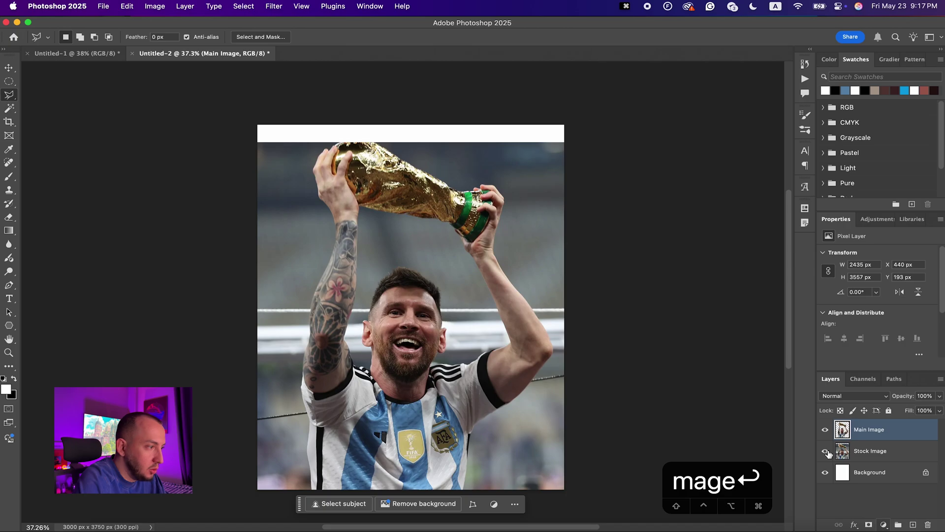
click(826, 451)
click(826, 450)
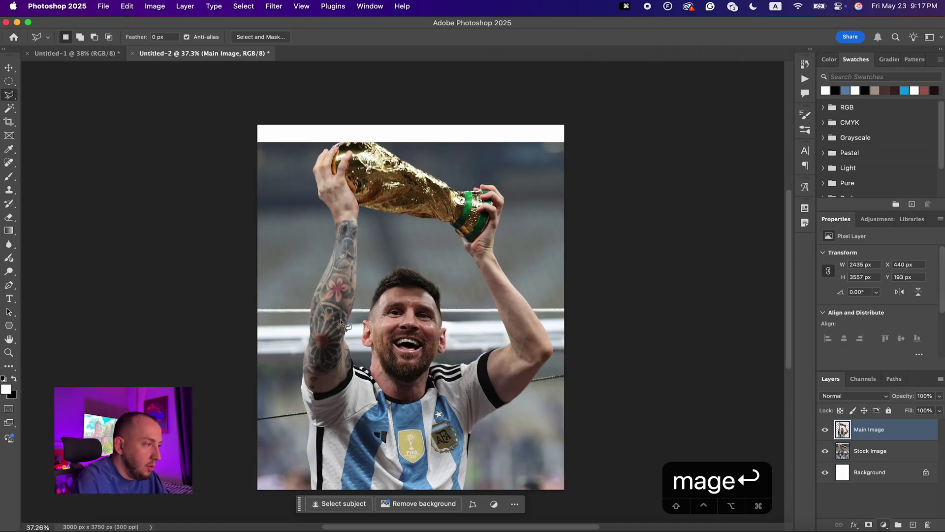
- Switch to the Move tool and hide the Main Image layer
key(v)
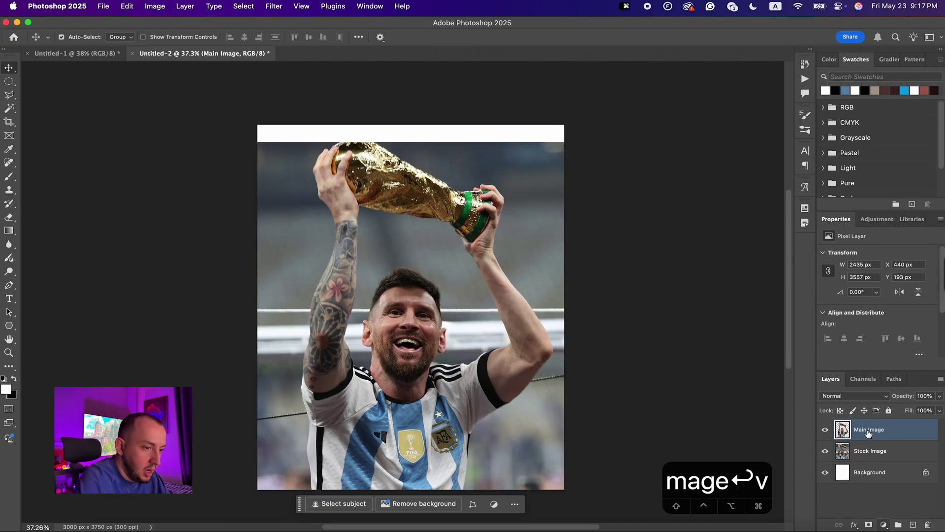
click(826, 431)
scroll(306, 257, up, 4)
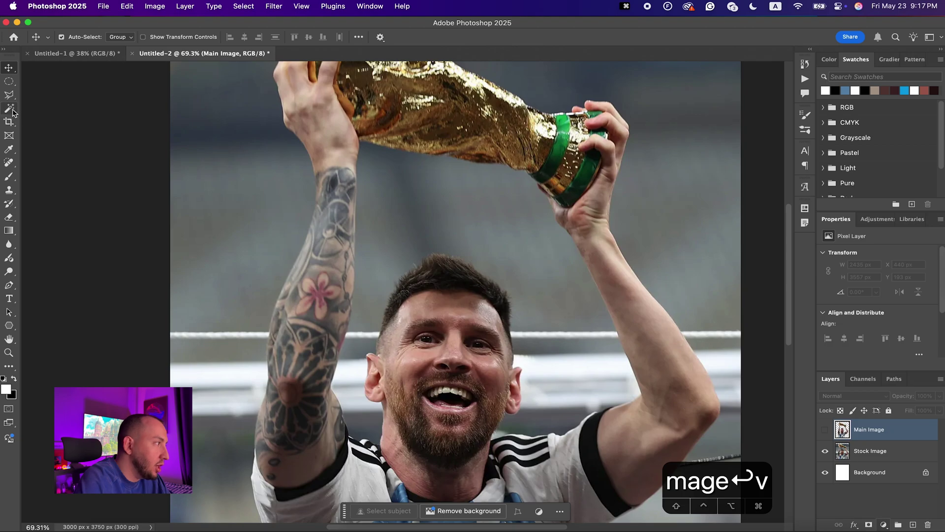
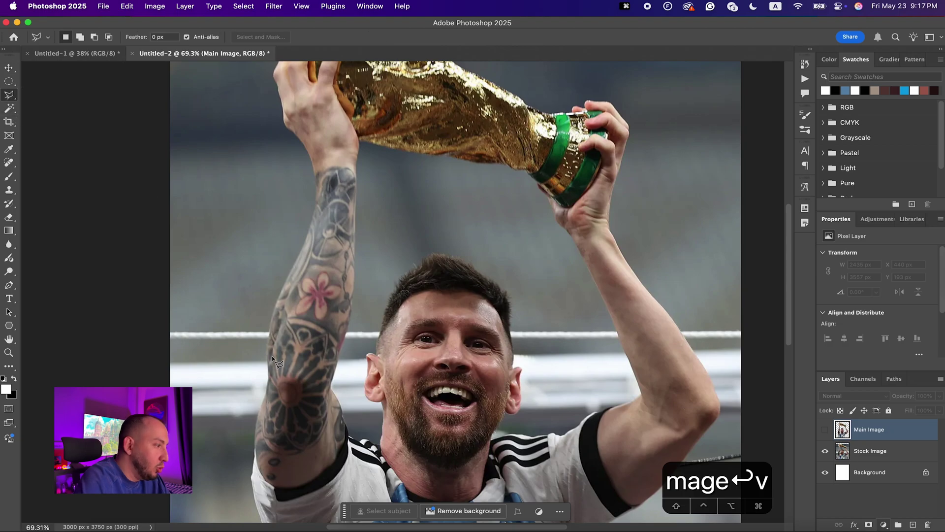
- Outline the tattooed forearm from the wrist to just above the elbow with the Polygonal Lasso
scroll(272, 355, down, 2)
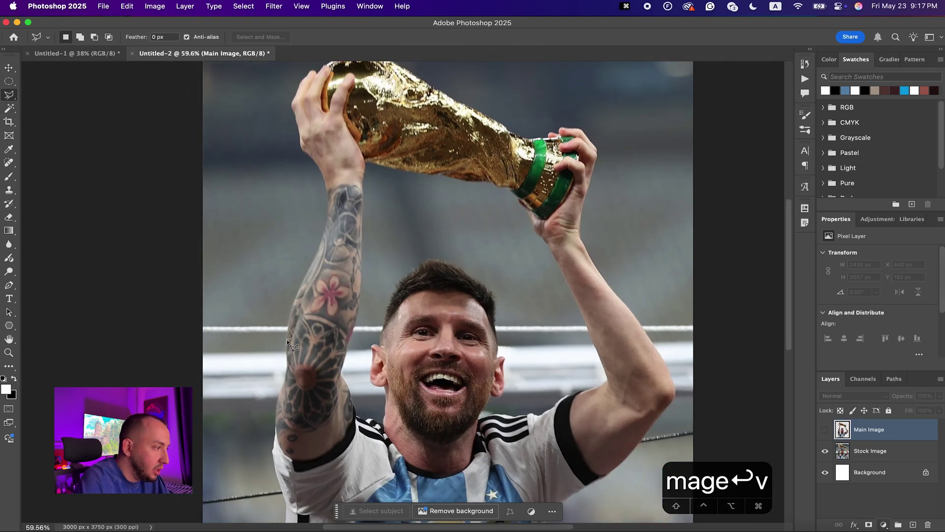
click(288, 340)
click(345, 348)
click(358, 186)
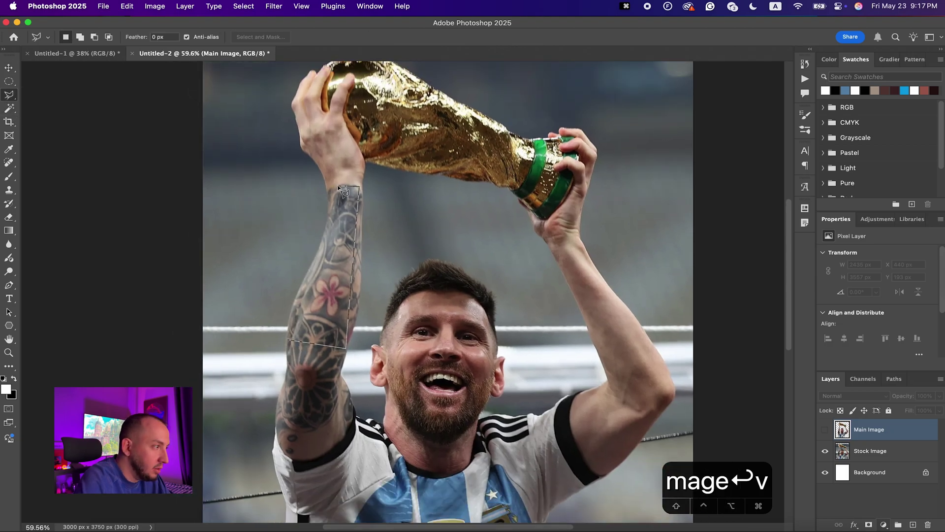
click(287, 339)
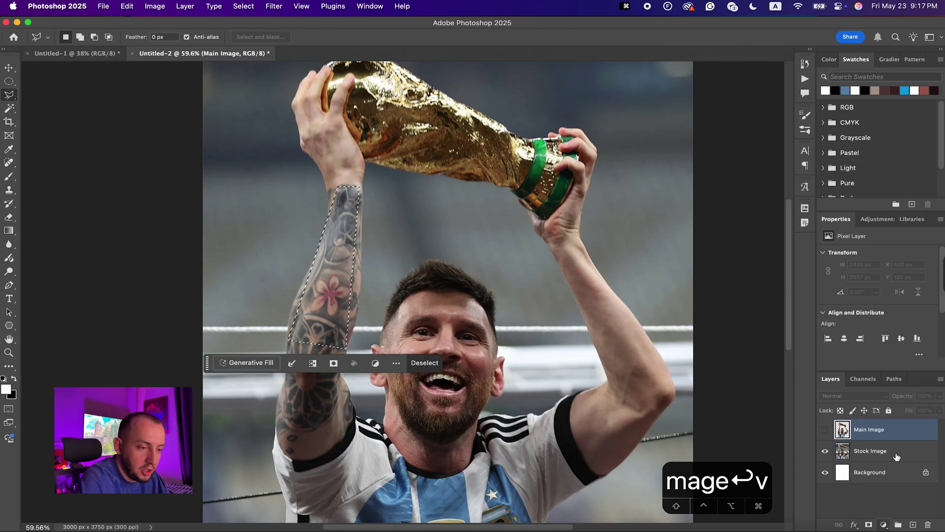
- Copy the selected forearm from the Stock Image layer to a new layer and name it Left Arm
click(876, 453)
key(super+j)
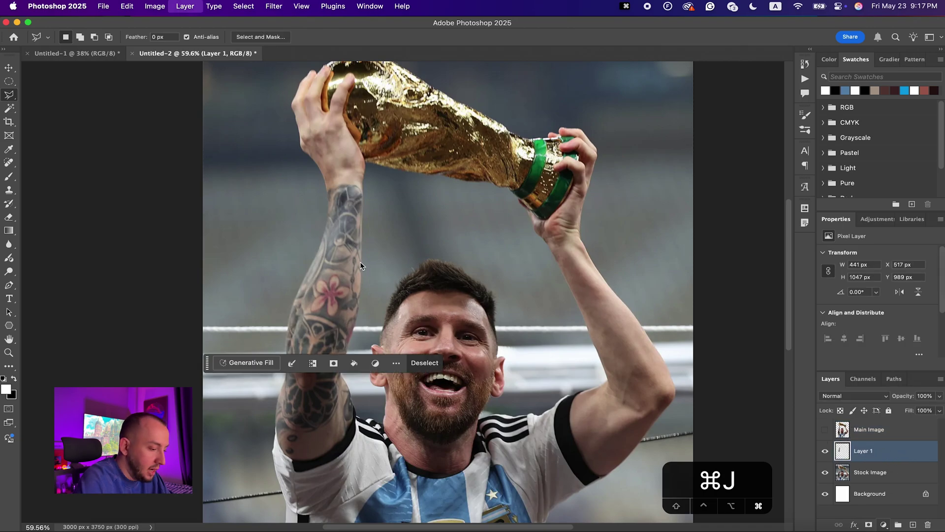
double_click(864, 451)
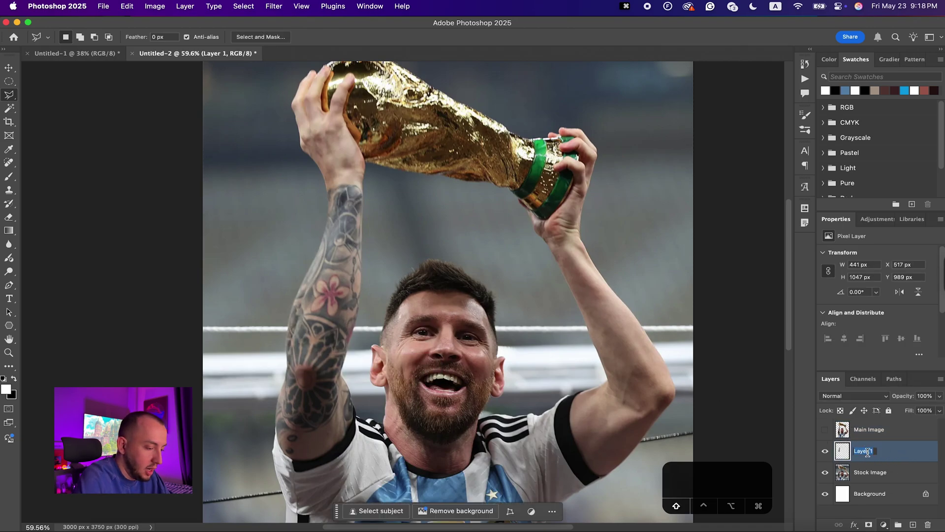
text(Left)
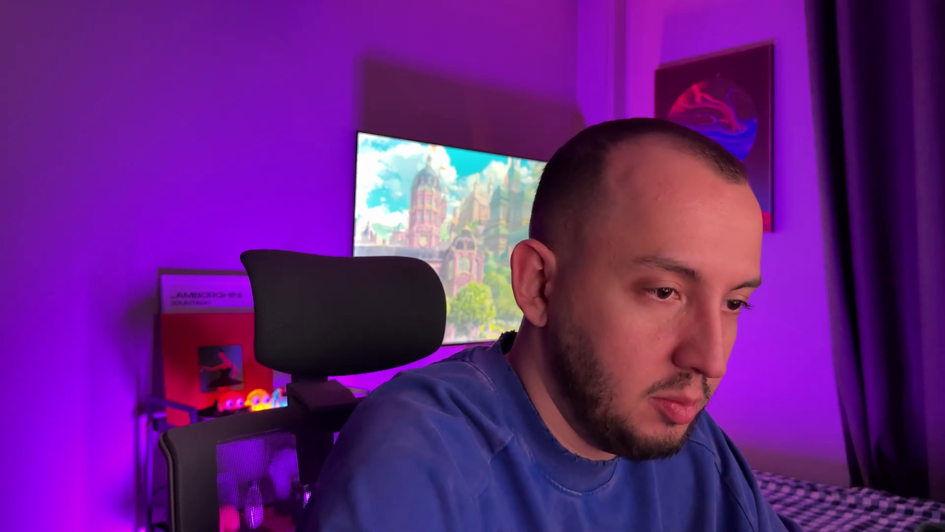
text(rm)
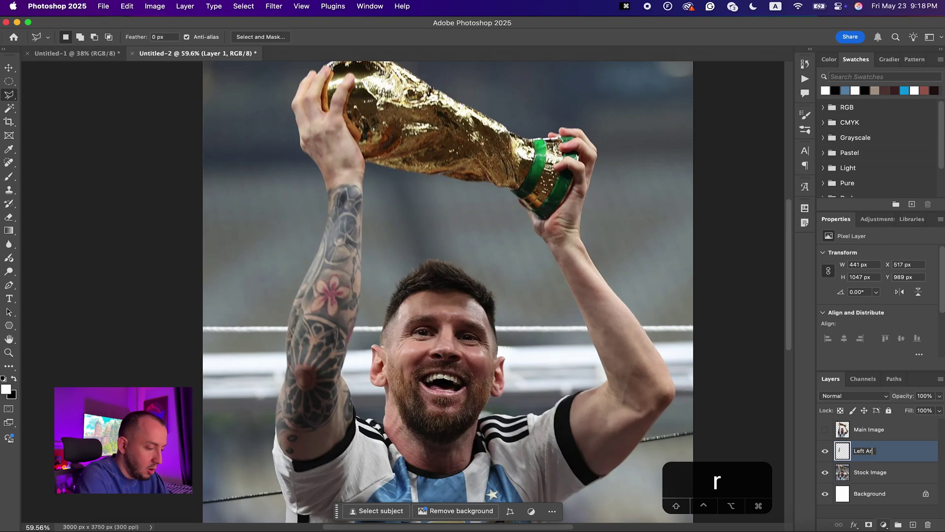
key(Return)
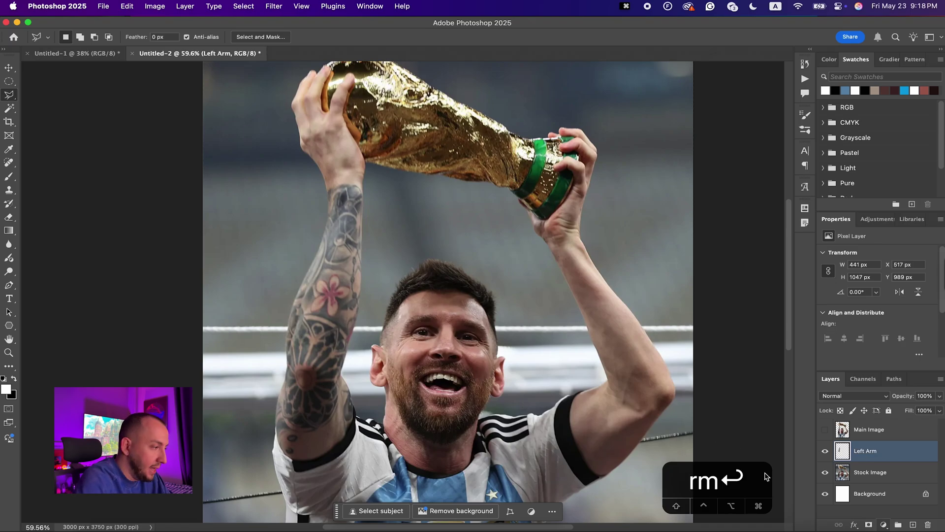
- Outline the tattooed arm's elbow and upper arm on the Stock Image layer with the Polygonal Lasso
click(847, 478)
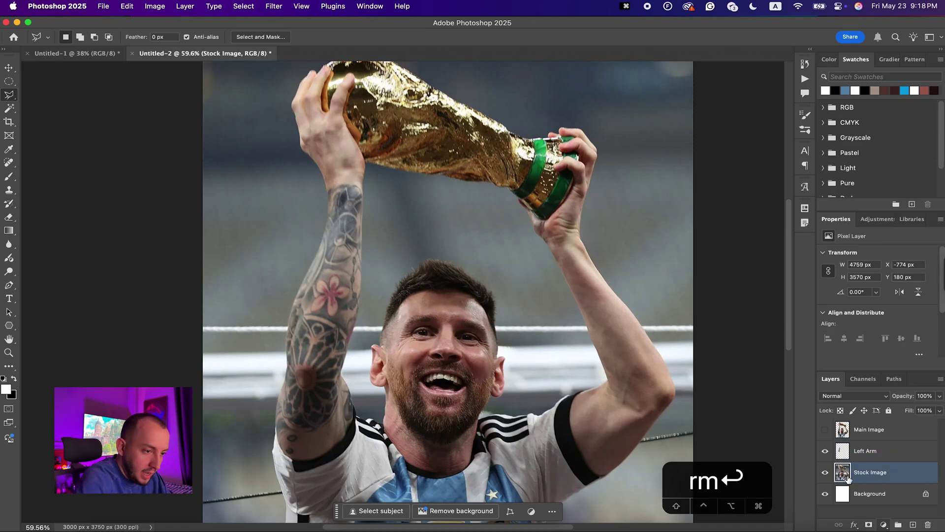
click(279, 422)
click(352, 418)
click(335, 365)
click(299, 364)
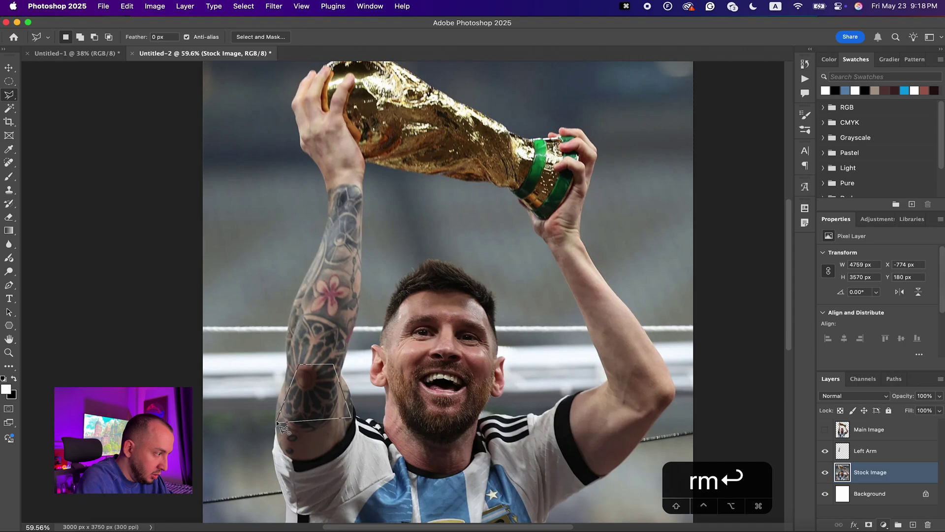
click(278, 423)
- Copy the selected upper arm to a new layer and name it Left bicep
key(super+j)
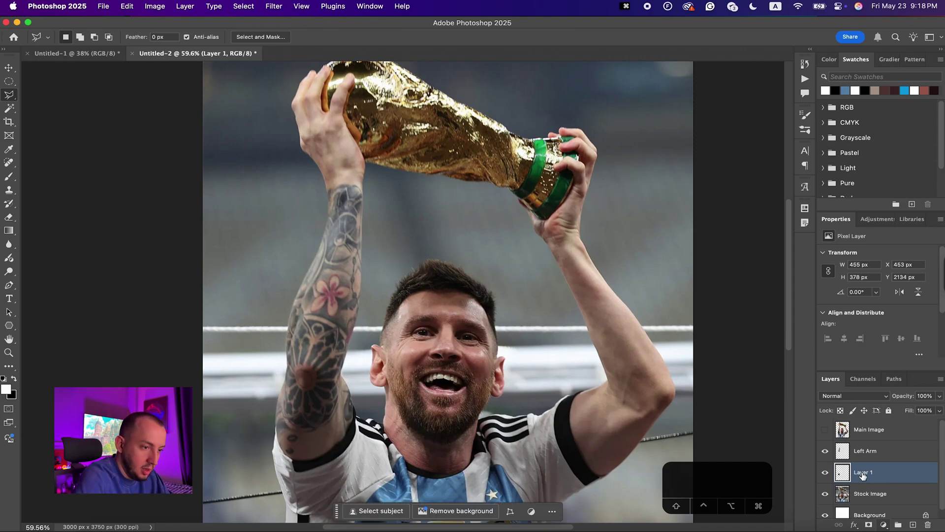
text(Left b)
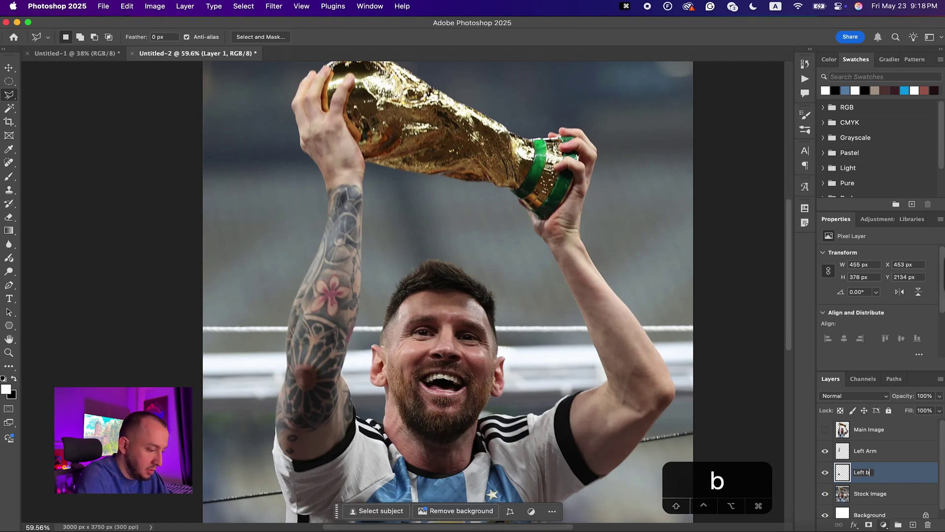
text(icep)
key(Return)
- Enlarge the Left bicep piece to about 659 × 573 px so it overhangs the tattooed upper arm
key(v)
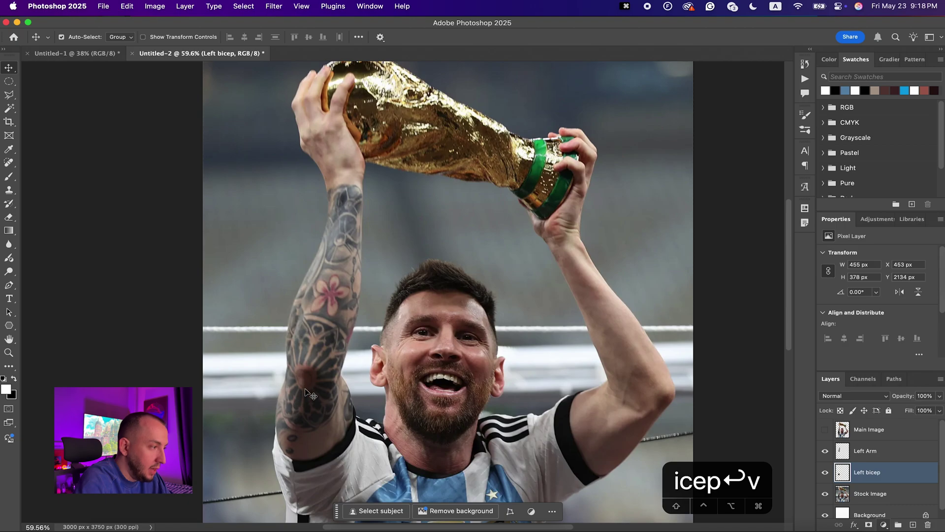
key(super+t)
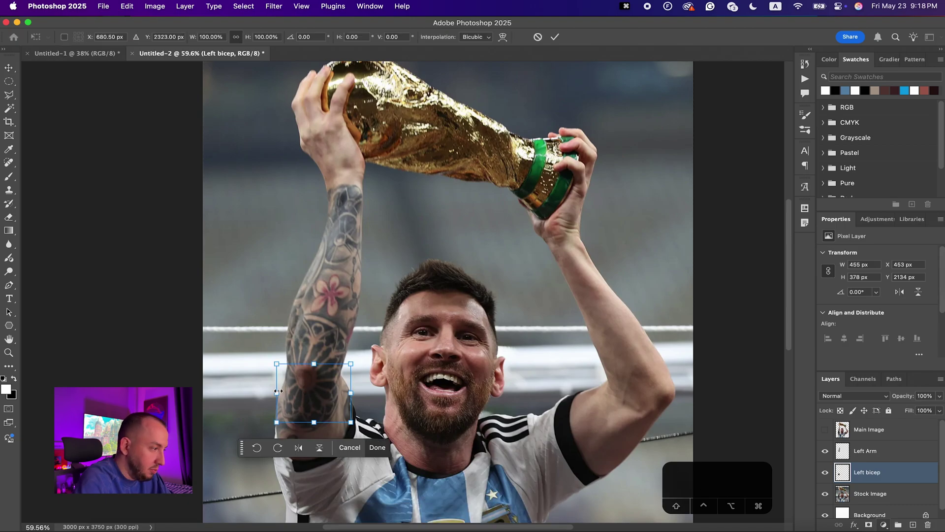
drag(276, 392, 300, 408)
key(Return)
scroll(337, 363, down, 3)
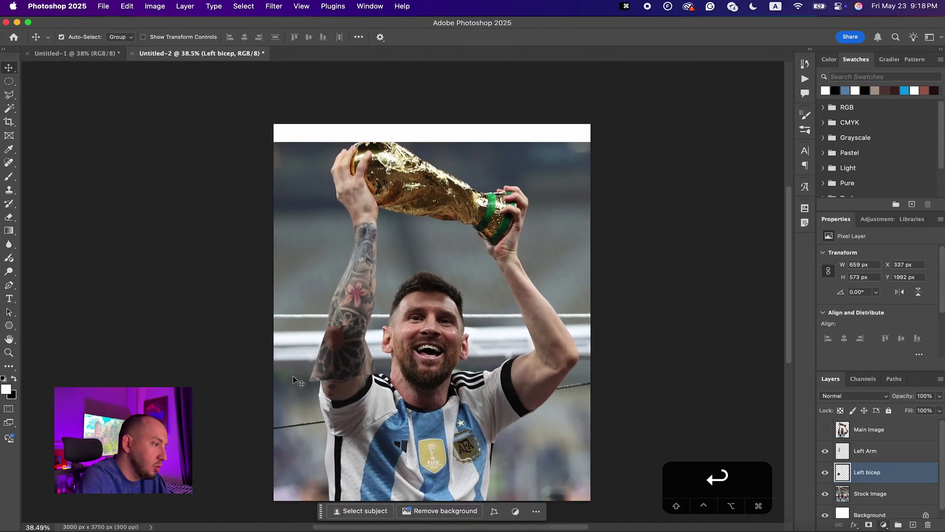
- Enlarge the Left Arm piece to about 149% width and 123% height, rotate it about -2.25° and position it over the forearm
click(872, 457)
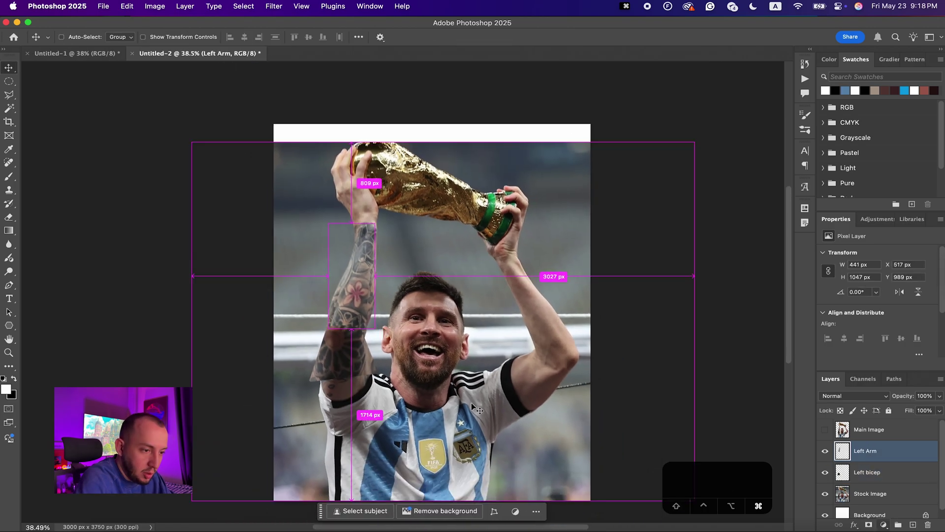
key(super+t)
scroll(369, 281, up, 3)
scroll(369, 279, up, 1)
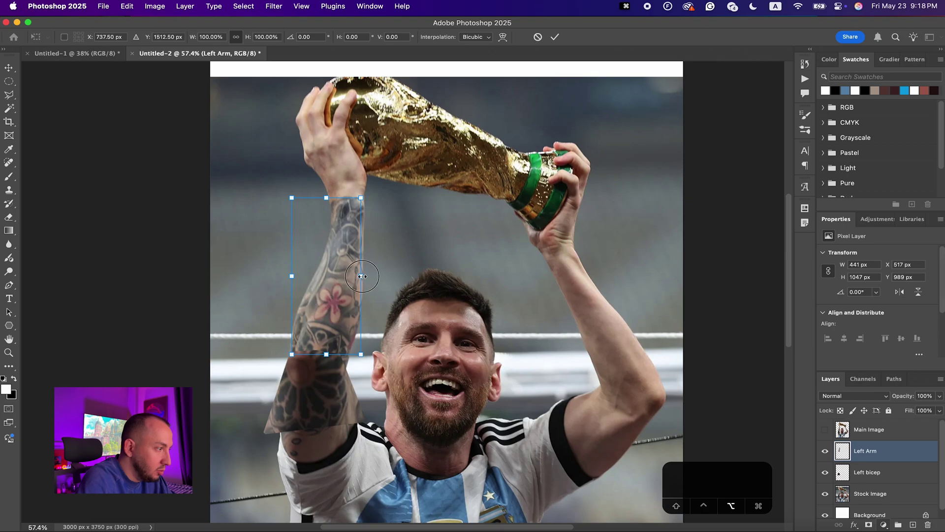
mouse_move(361, 276)
alt+mouse_down()
mouse_move(374, 276)
mouse_move(343, 288)
mouse_move(381, 276)
mouse_move(356, 259)
alt+mouse_up()
mouse_move(323, 173)
shift+mouse_down()
mouse_move(324, 185)
mouse_move(333, 166)
shift+mouse_up()
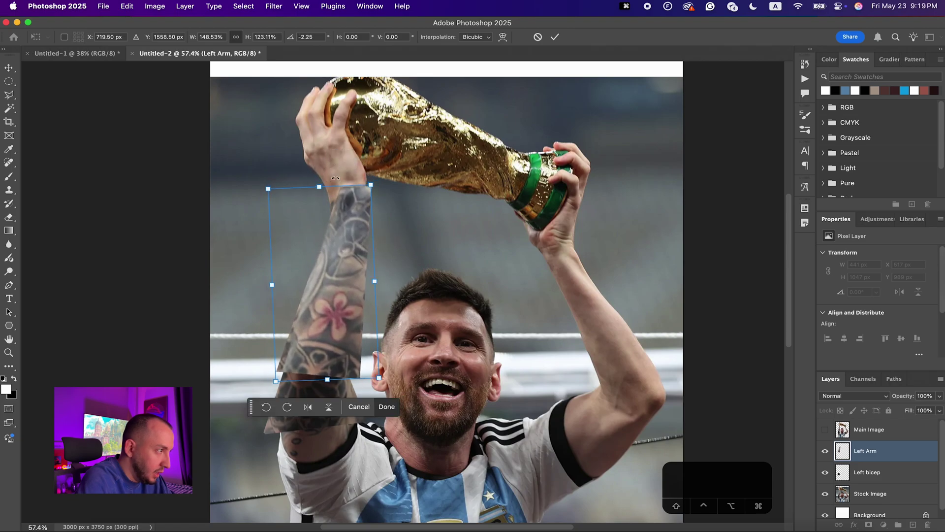
drag(349, 275, 346, 278)
key(Return)
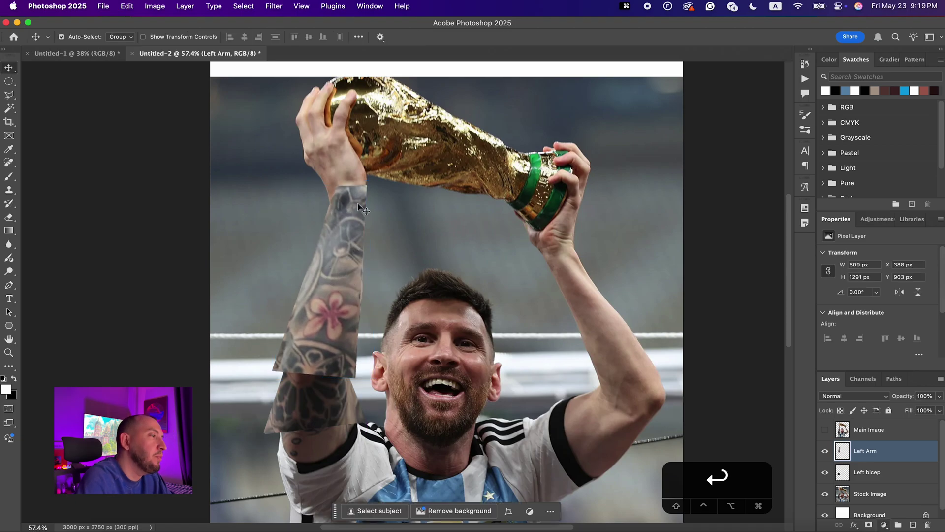
- Outline the Left Arm piece from just below the wrist and mask the layer to that area
key(l)
click(321, 201)
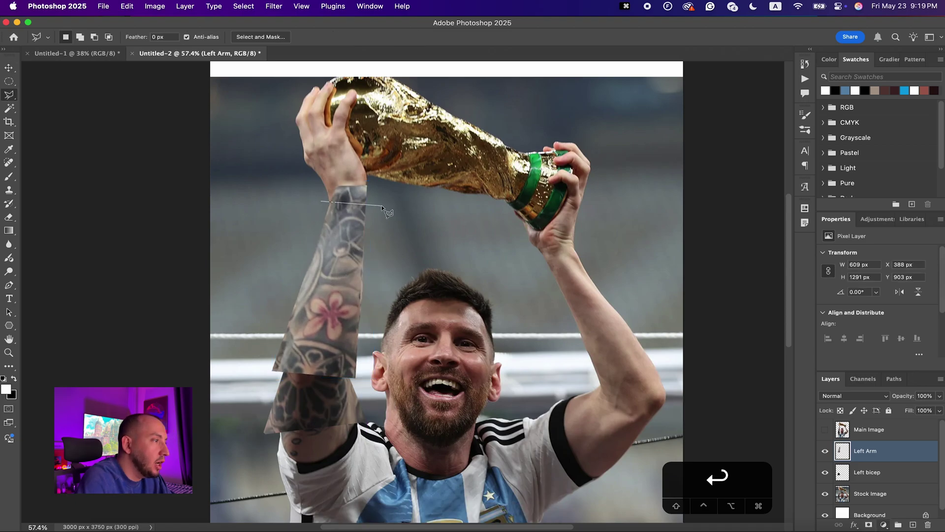
click(375, 202)
click(354, 391)
click(253, 370)
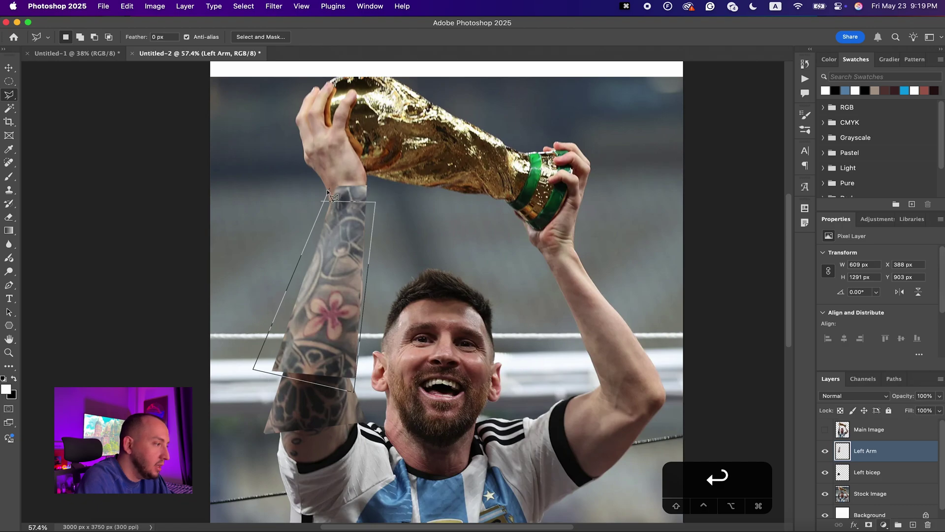
click(321, 201)
click(869, 525)
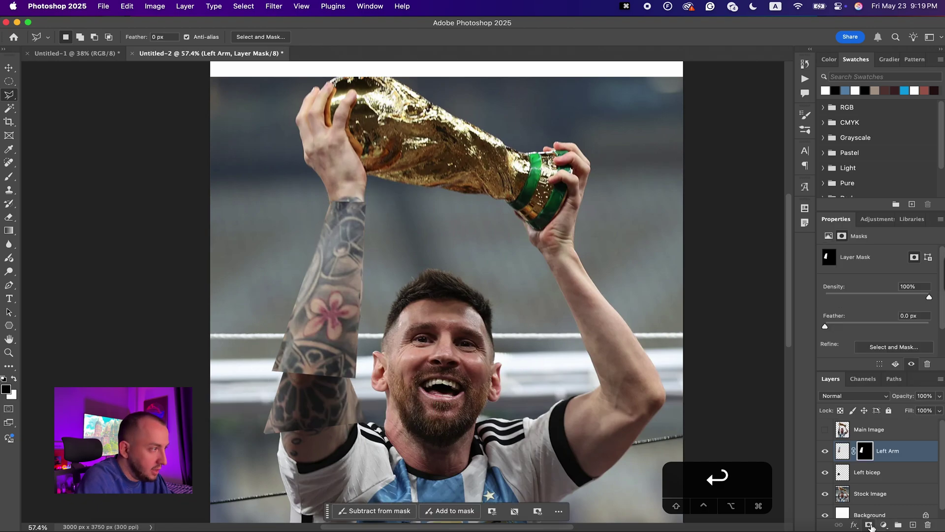
- Unlink the Left Arm layer's mask and enlarge the mask to about 798 × 1314 px
click(854, 452)
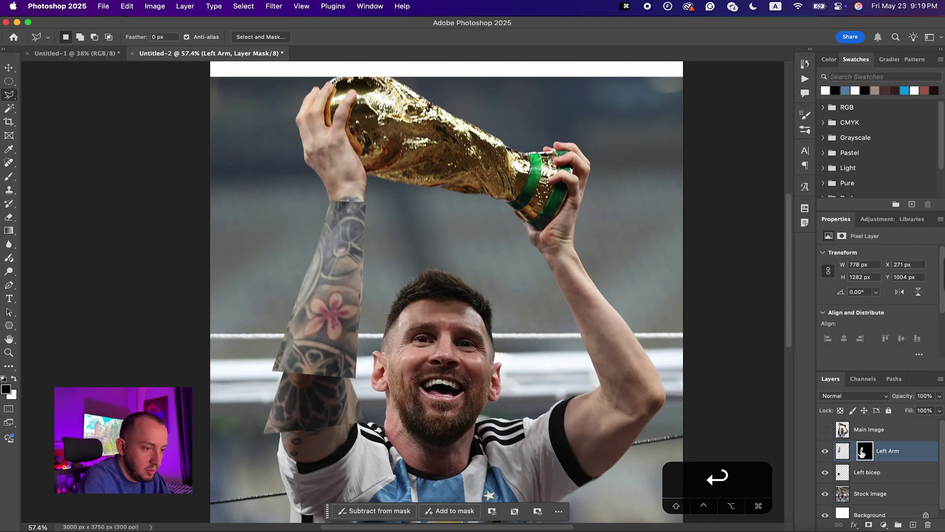
key(ctrl+t)
drag(316, 200, 315, 196)
key(Return)
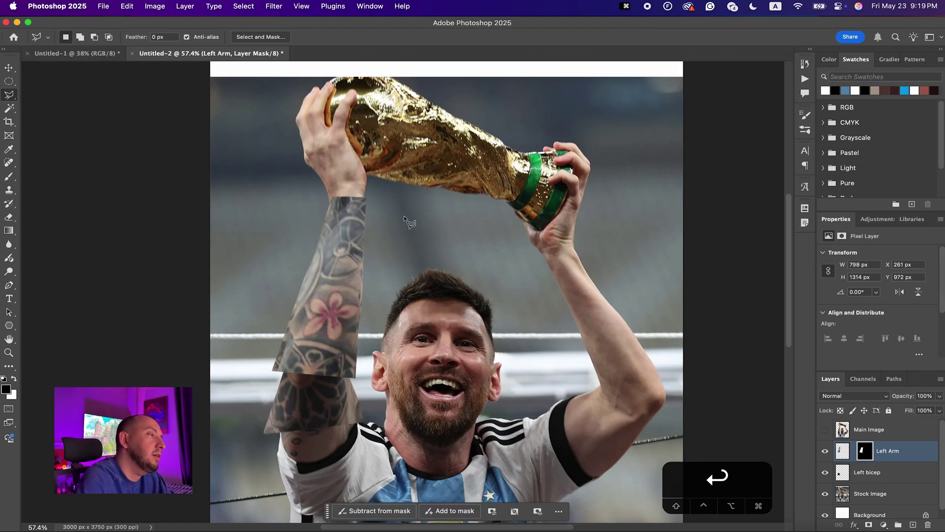
- Convert the Left Arm layer to a smart object, rotate it to about -0.84° and widen it to about 629 px
right_click(931, 445)
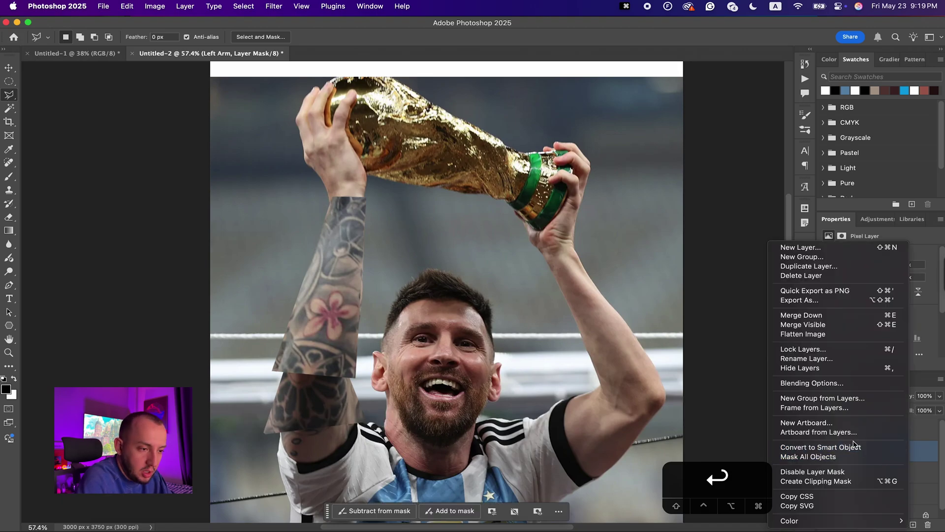
click(881, 446)
key(super+t)
drag(388, 154, 385, 152)
key(Right)
key(Right)
key(Right)
key(Right)
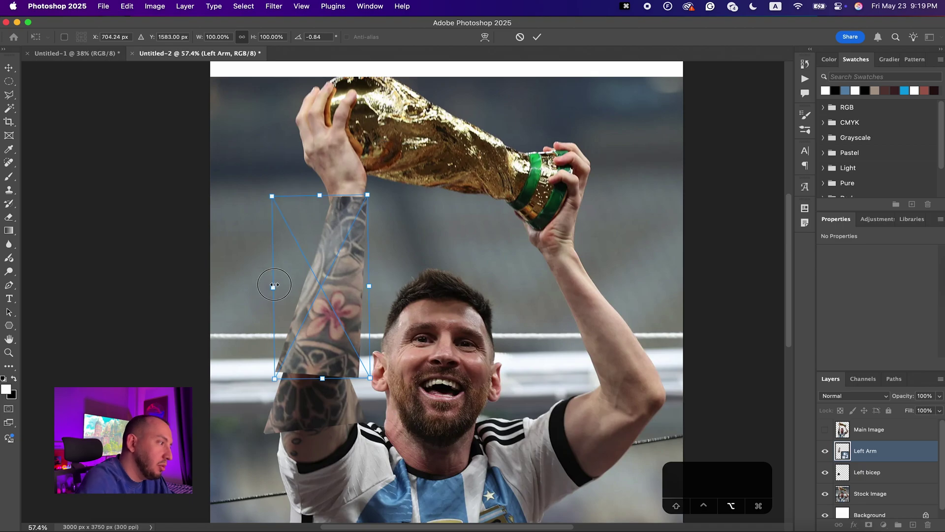
drag(272, 287, 270, 287)
key(l)
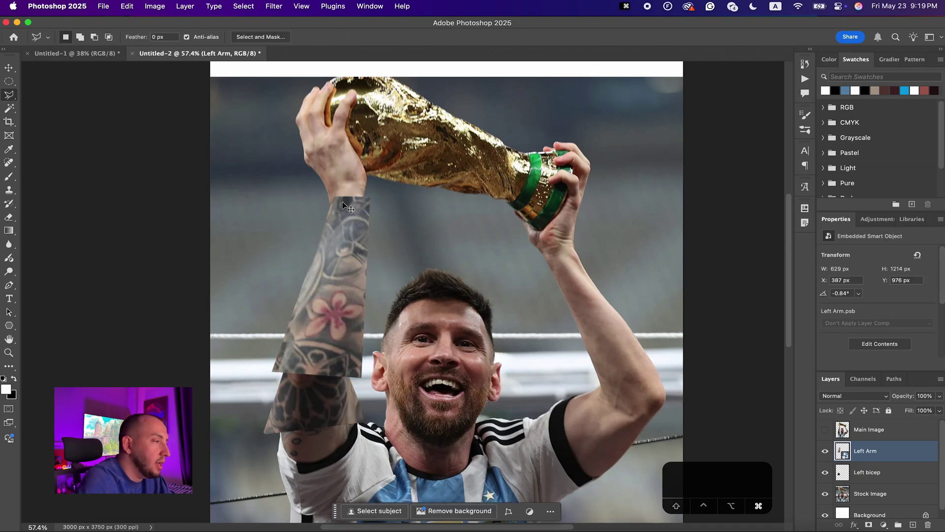
- Rotate the Left Arm smart object to about -3.85° and nudge it horizontally into line with the wrist
key(super+t)
drag(354, 176, 347, 175)
key(Return)
key(shift+Left)
key(shift+Left)
key(v)
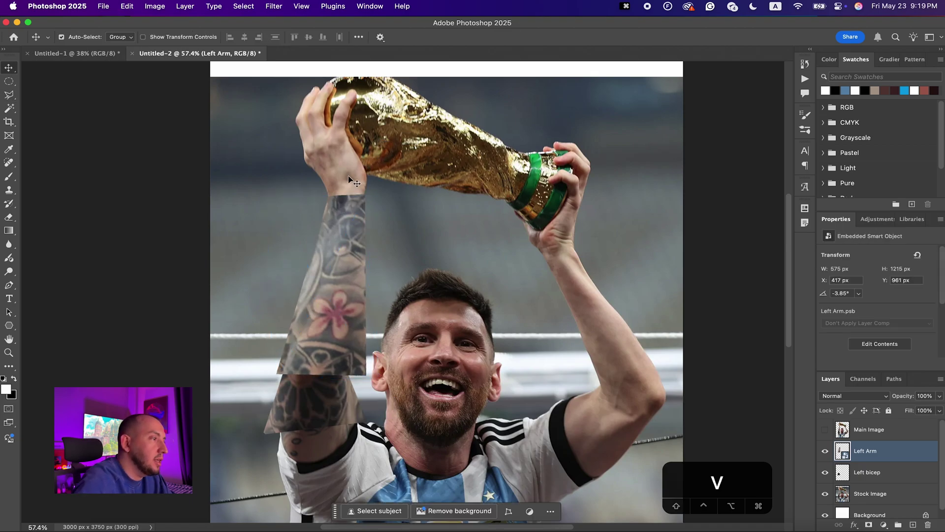
key(shift+Left)
key(Right)
key(Right)
key(Right)
key(Right)
key(Right)
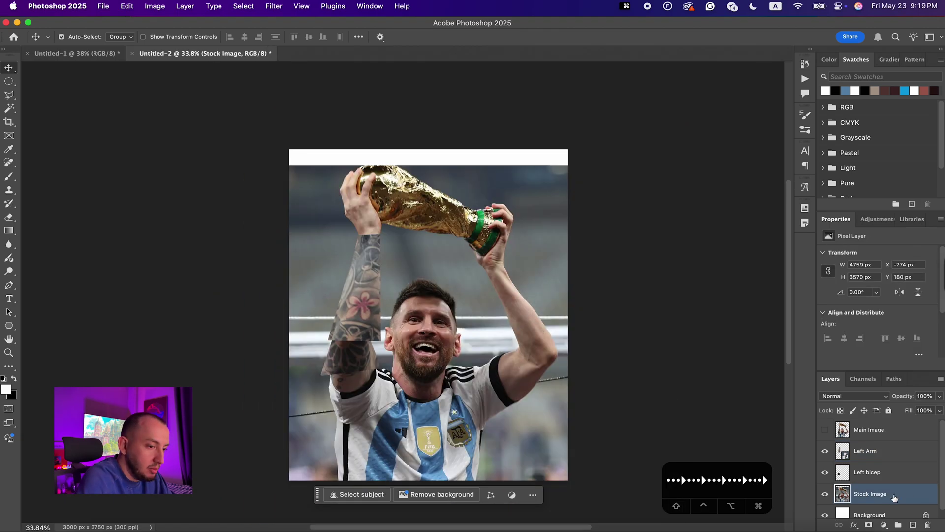
- Copy the untattooed forearm from the Stock Image to a layer named Right Arm and place it above Left Arm
click(9, 95)
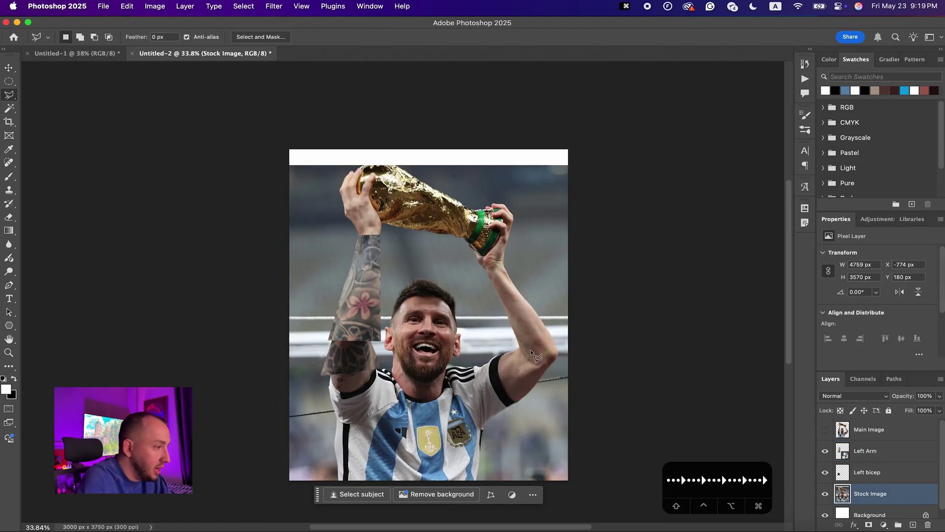
click(523, 350)
key(super+j)
double_click(863, 494)
text(Right Arm)
key(Return)
drag(911, 493, 914, 440)
- Copy the untattooed upper arm from the Stock Image to a layer named Right Bicep and place it beneath Right Arm
click(877, 514)
click(506, 378)
key(super+j)
drag(881, 507, 880, 454)
double_click(864, 465)
text(Right Bicep)
key(Return)
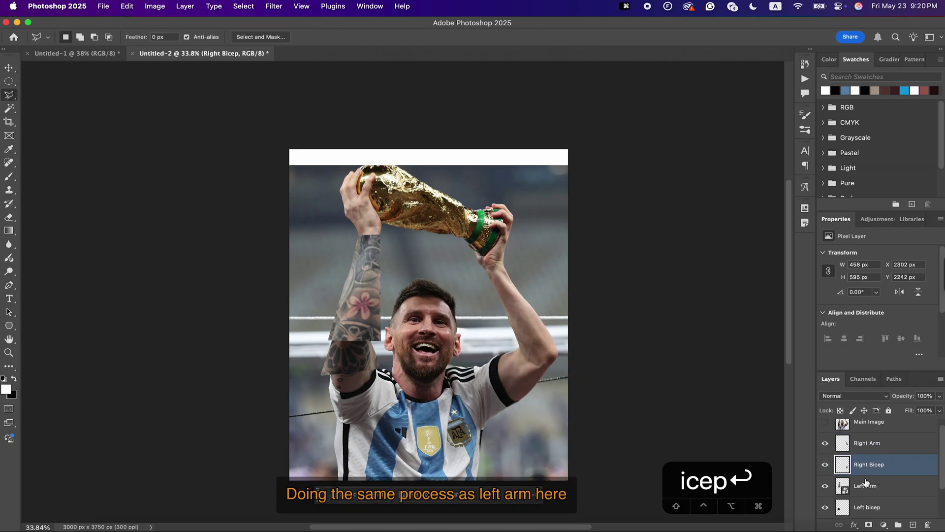
- Enlarge the Right Bicep piece and position it over the untattooed upper arm
key(super+t)
drag(519, 346, 518, 331)
key(Return)
- Enlarge the Right Arm piece to about 126% width and 111% height and distort it to line up with the wrist
click(869, 443)
key(super+t)
scroll(542, 305, up, 4)
right_click(588, 264)
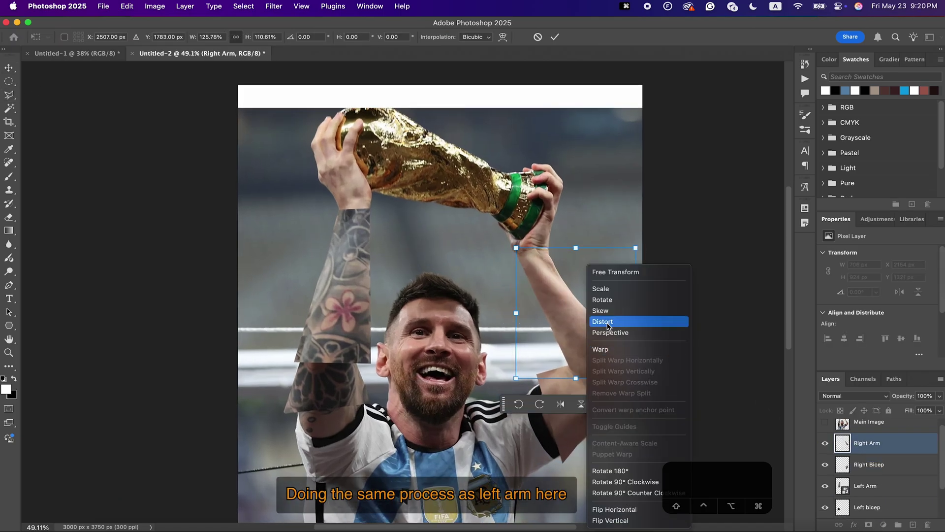
click(607, 323)
drag(577, 248, 586, 249)
key(Return)
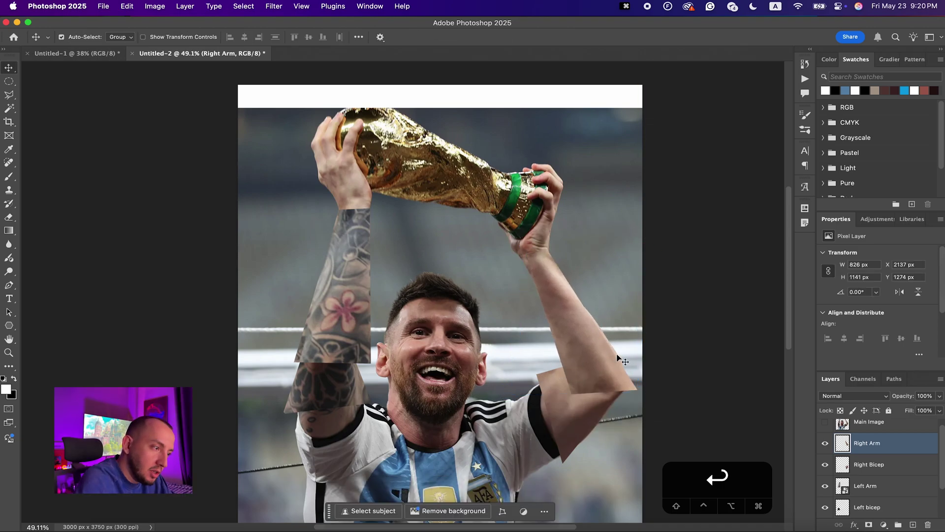
- Hide the Stock Image layer to isolate the four arm pieces on the white background
scroll(861, 487, down, 2)
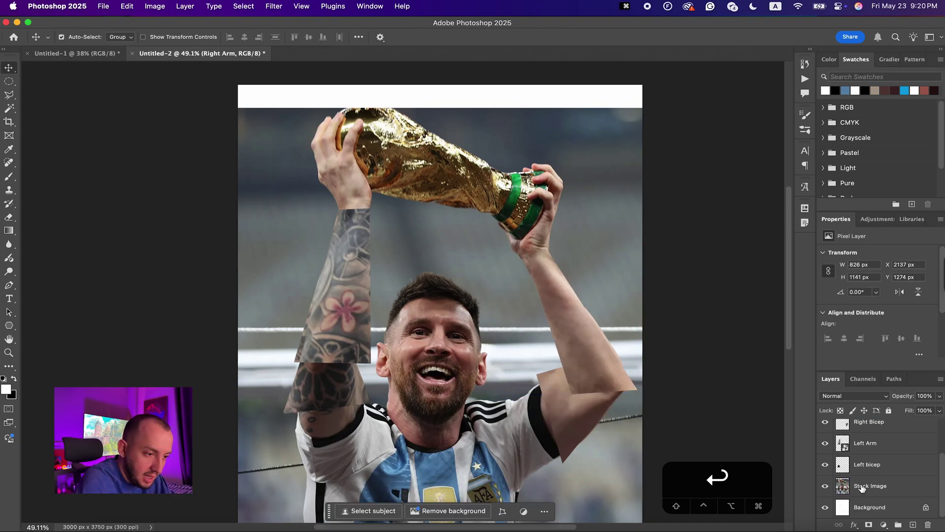
click(826, 486)
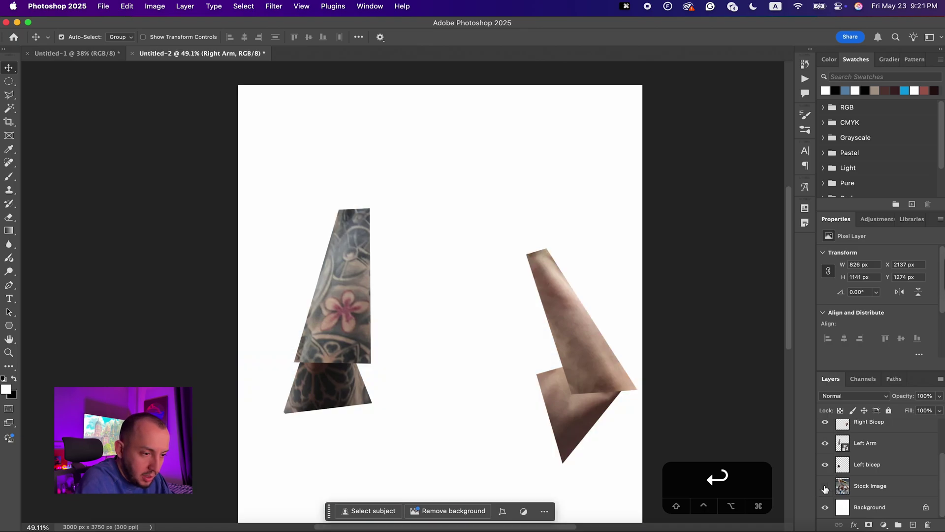
scroll(858, 484, up, 2)
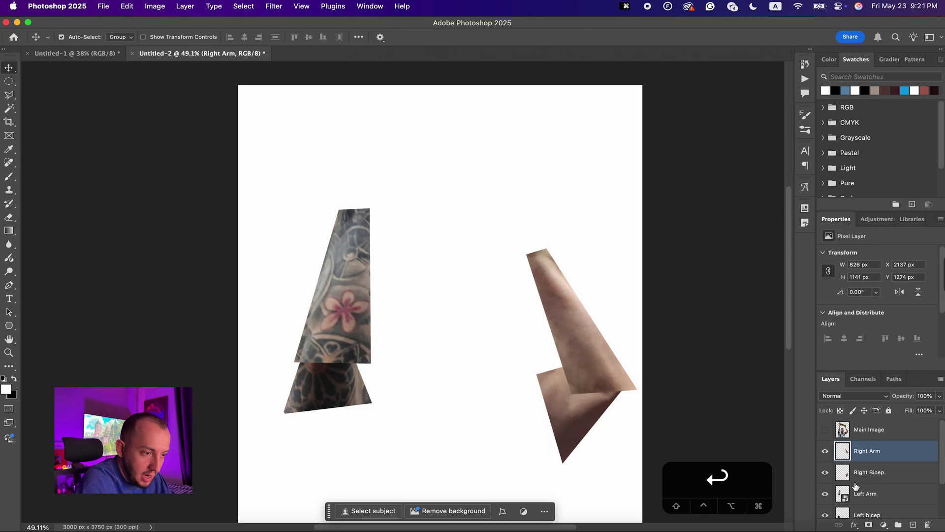
- Show the Main Image layer and move it beneath the Left bicep layer, behind all four arm pieces
click(825, 430)
click(898, 432)
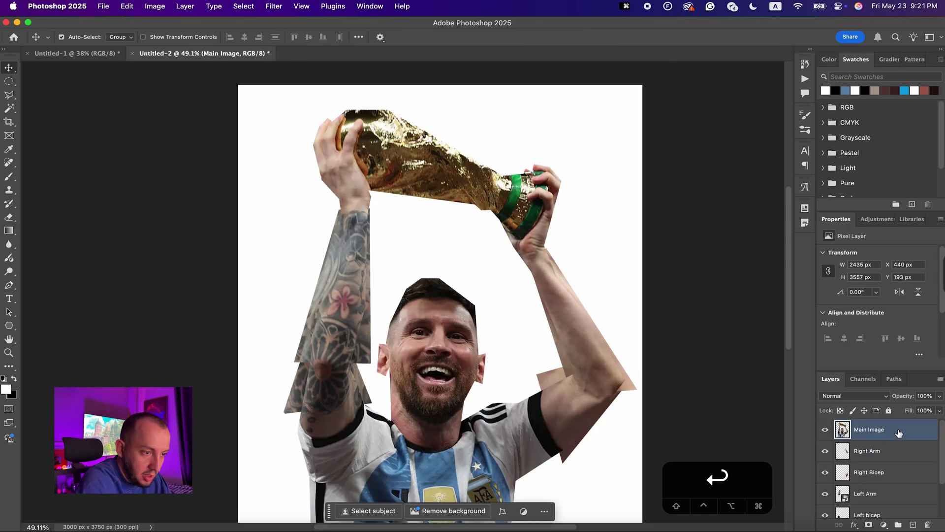
drag(901, 432, 890, 475)
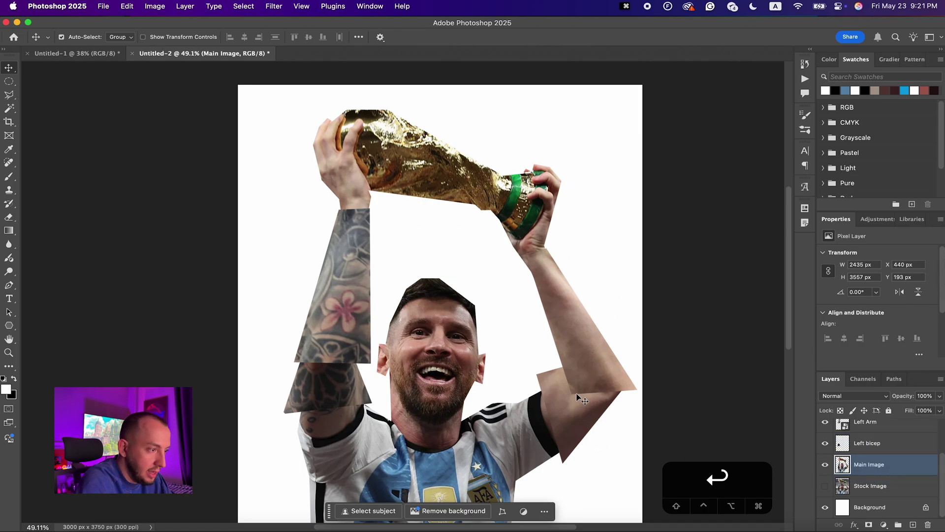
- Shorten the Right Bicep piece to about 727 px high and rotate it slightly to fit the upper arm
scroll(576, 397, down, 5)
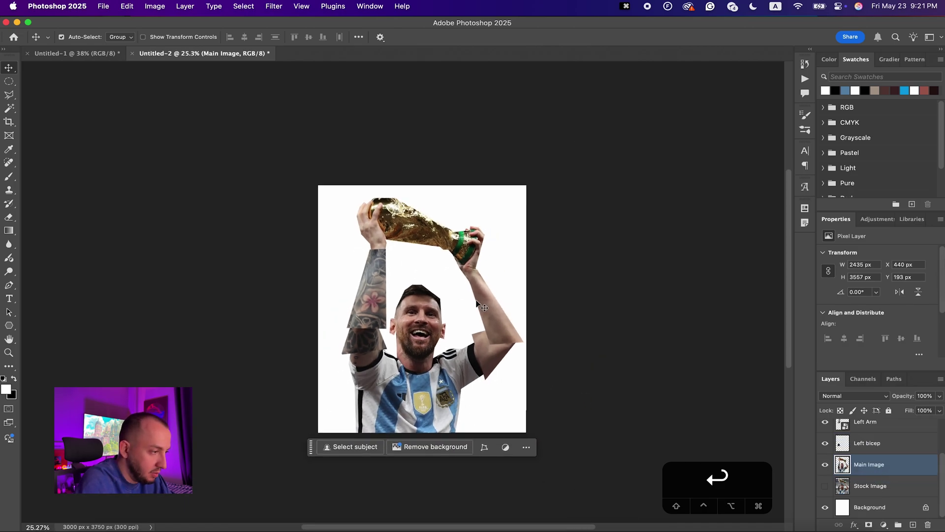
click(489, 354)
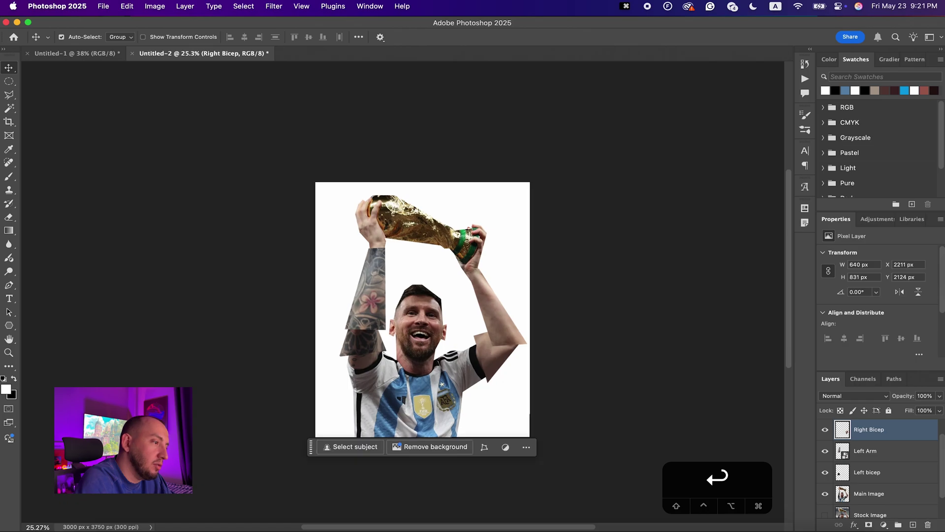
scroll(489, 354, up, 3)
key(cmd+t)
drag(579, 359, 579, 364)
key(Return)
key(super+t)
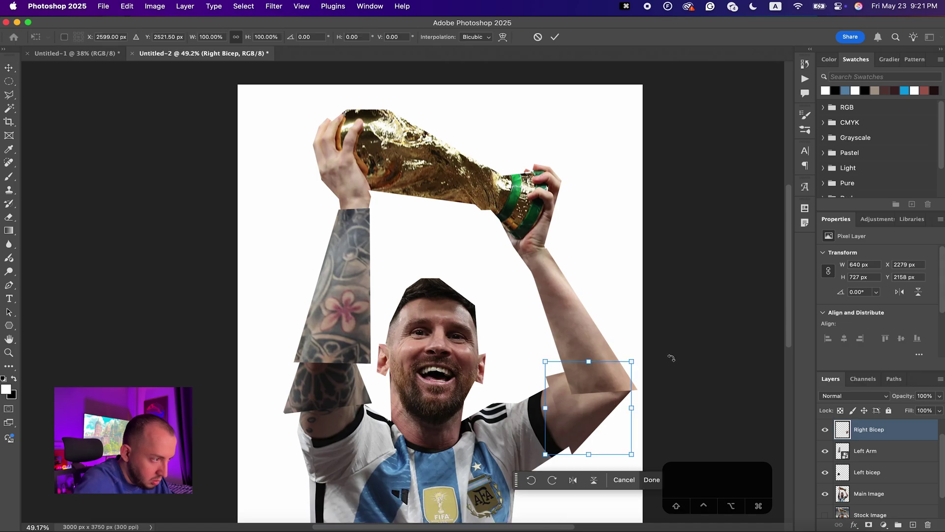
drag(673, 323, 668, 316)
key(Return)
scroll(401, 248, down, 2)
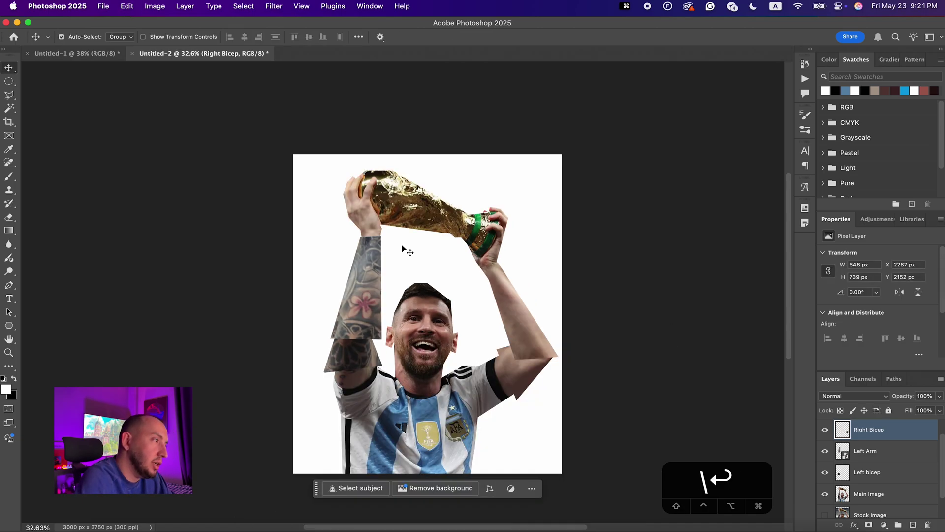
- Load the Main Image layer's outline as a selection and hide the four arm and bicep layers
click(871, 490)
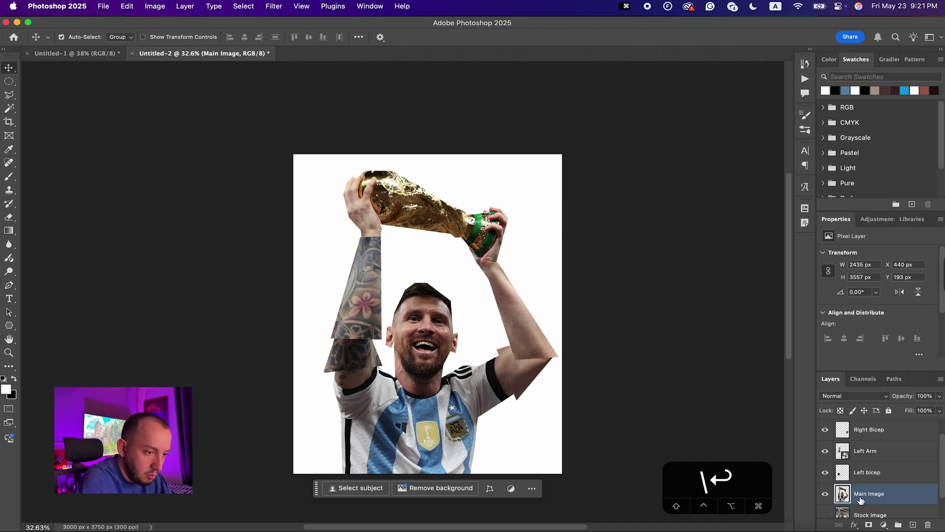
scroll(414, 306, up, 3)
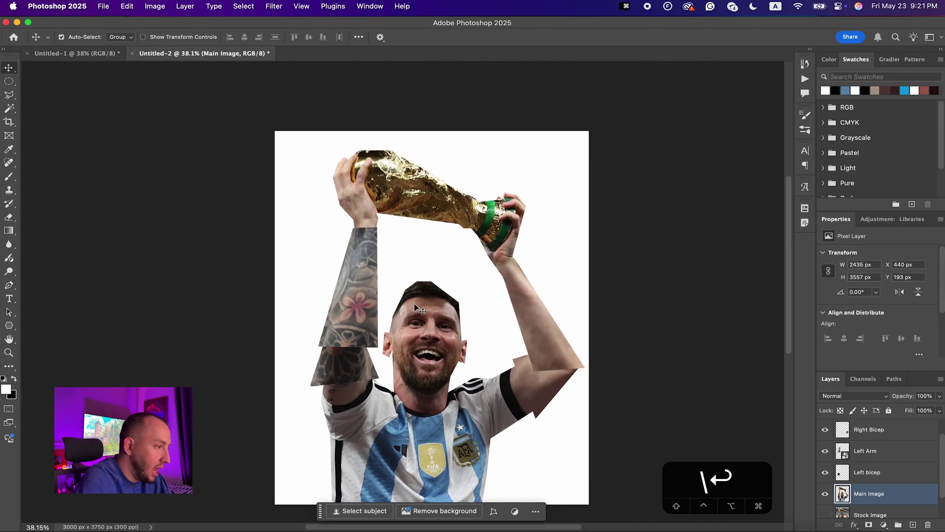
key(super)
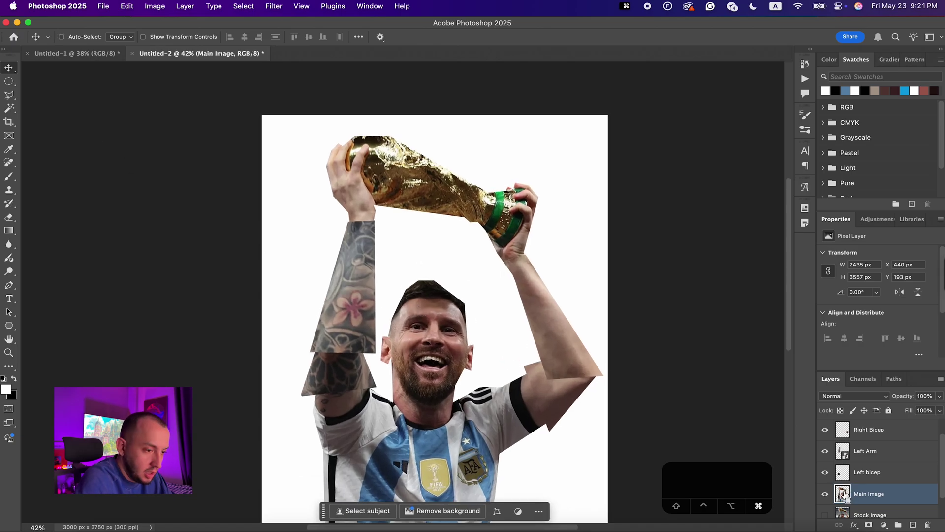
super+click(844, 496)
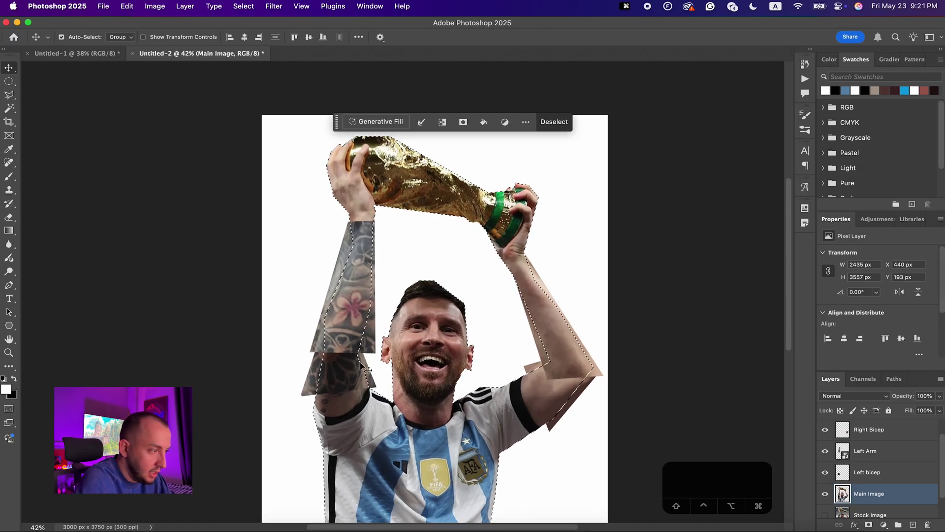
scroll(403, 290, down, 3)
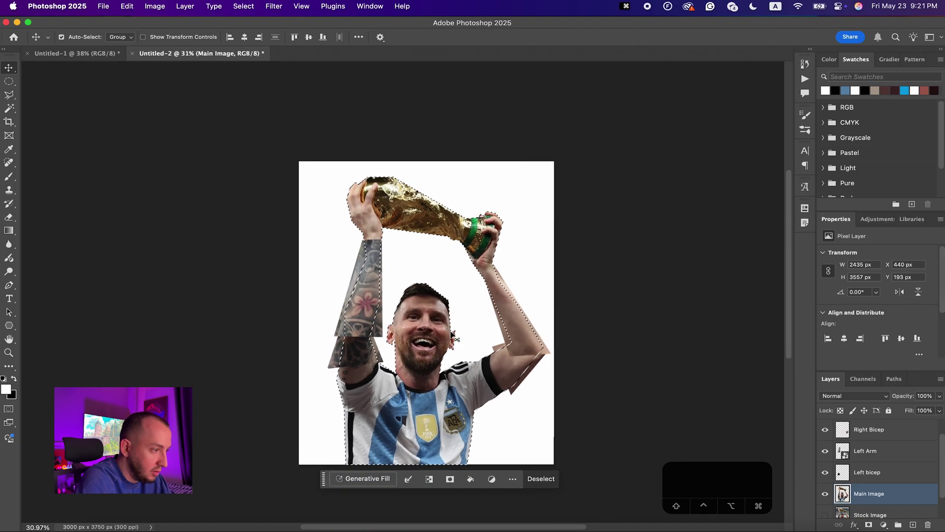
scroll(820, 515, up, 1)
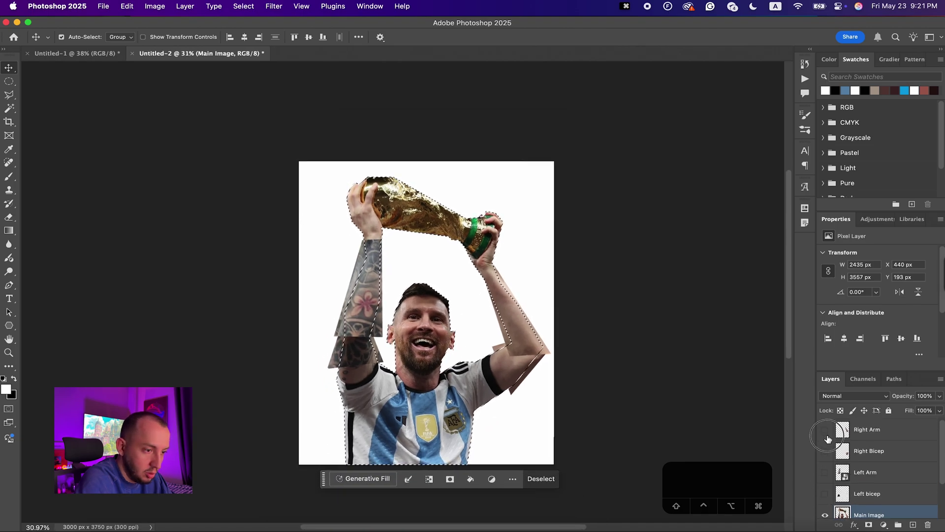
drag(825, 429, 825, 493)
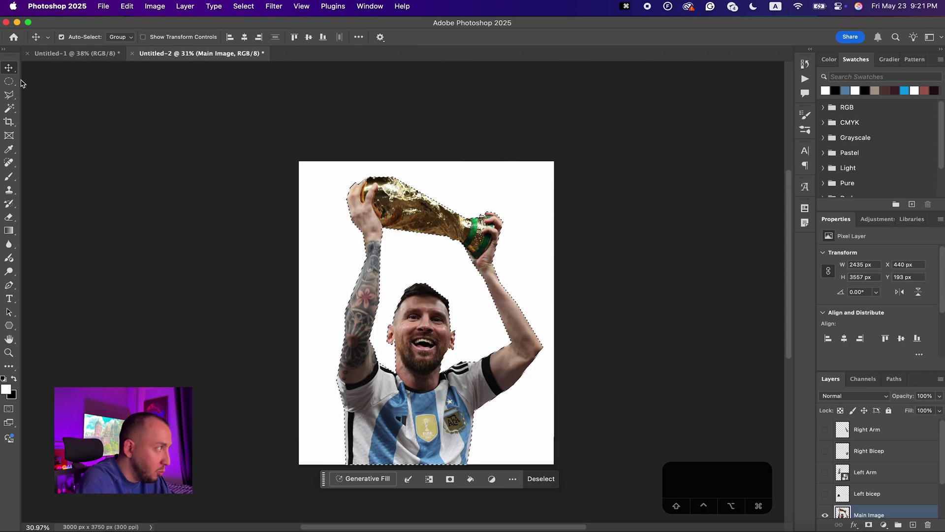
- Outline the player's head on Main Image with the Polygonal Lasso, including the ears and beard, and copy it to a new layer
click(9, 94)
scroll(404, 282, up, 3)
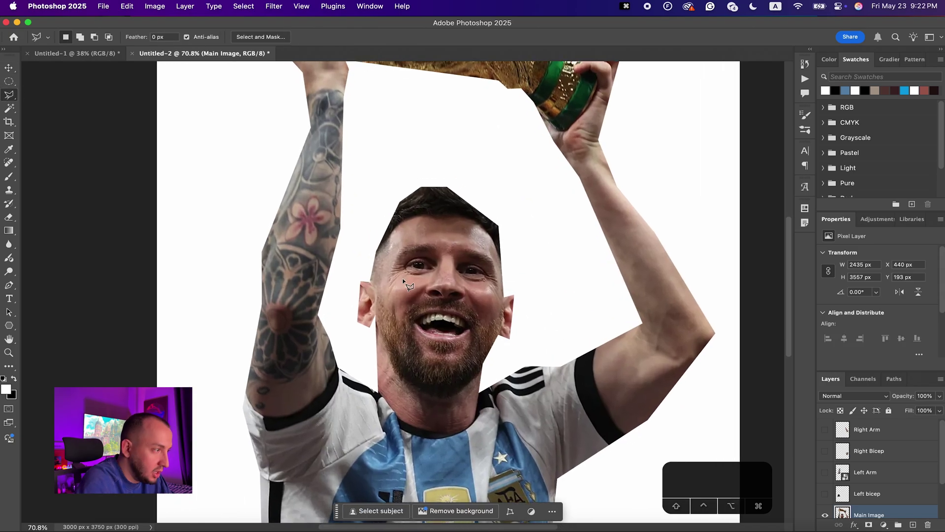
click(406, 185)
click(365, 216)
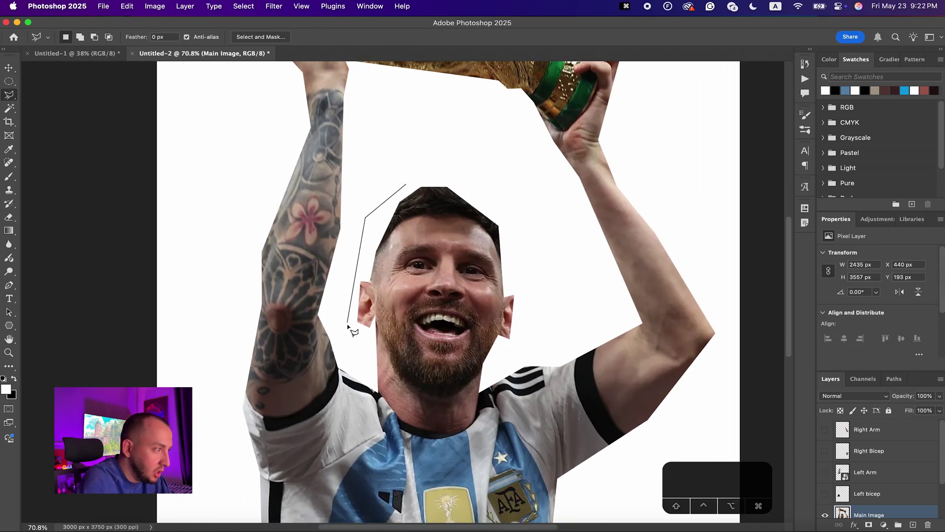
click(348, 327)
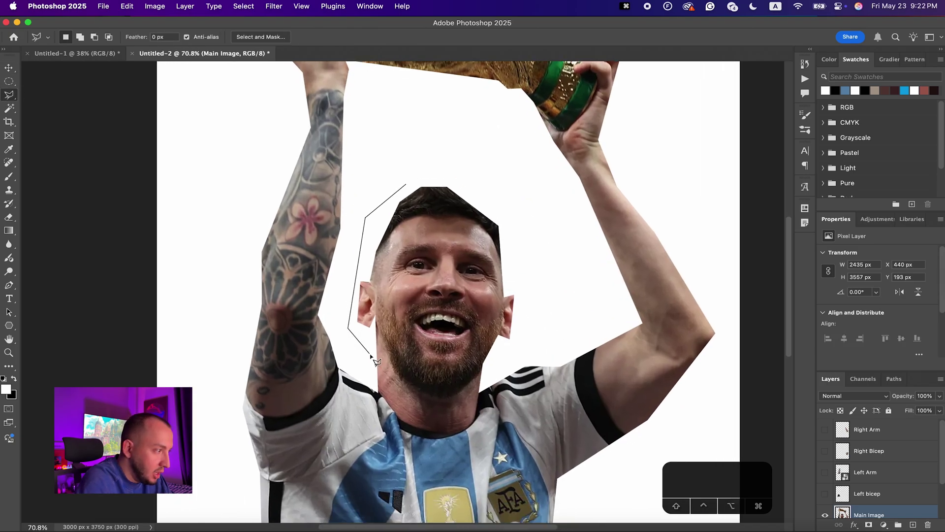
click(375, 316)
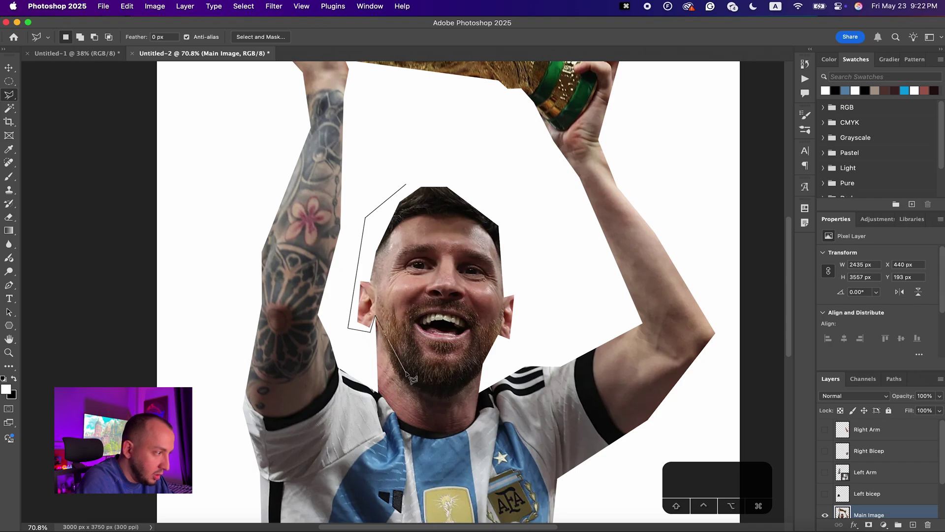
click(418, 382)
click(457, 385)
double_click(536, 326)
key(super+j)
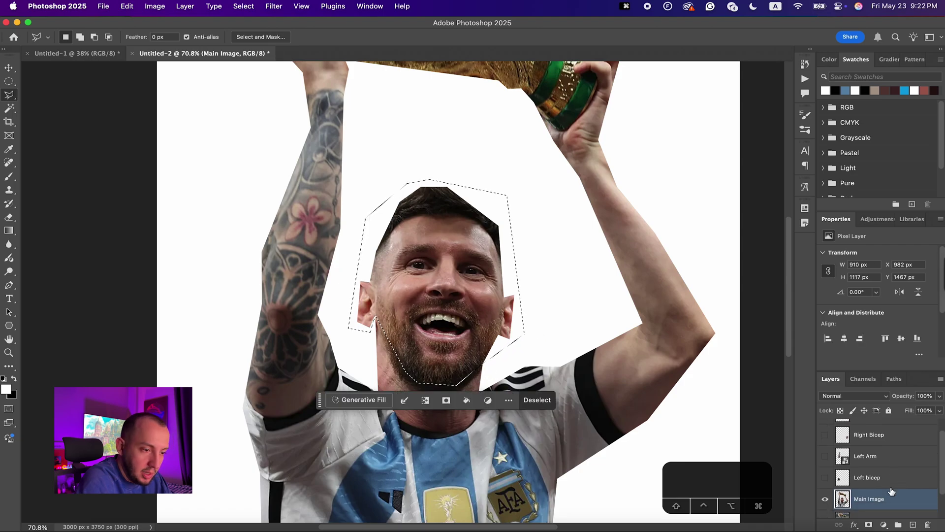
- Enlarge the copied head from its centre to about 115%
key(v)
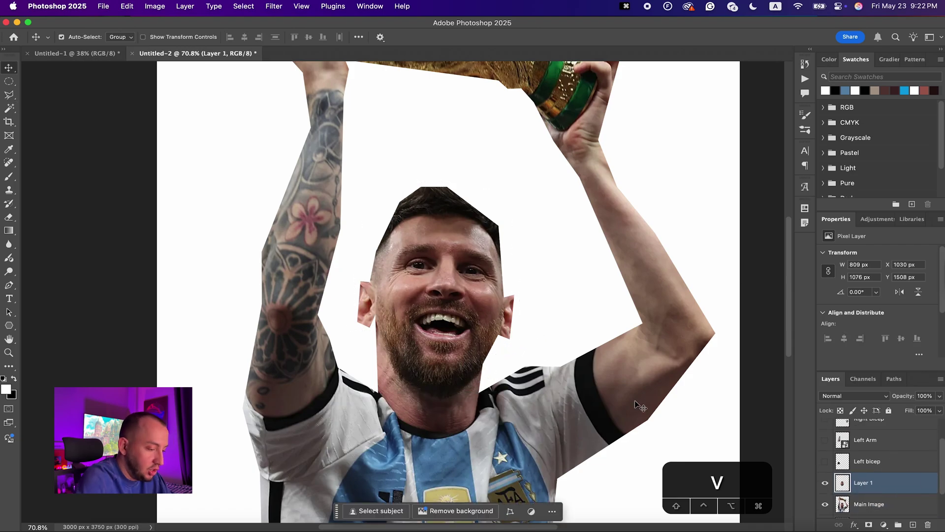
key(super+t)
drag(515, 286, 527, 287)
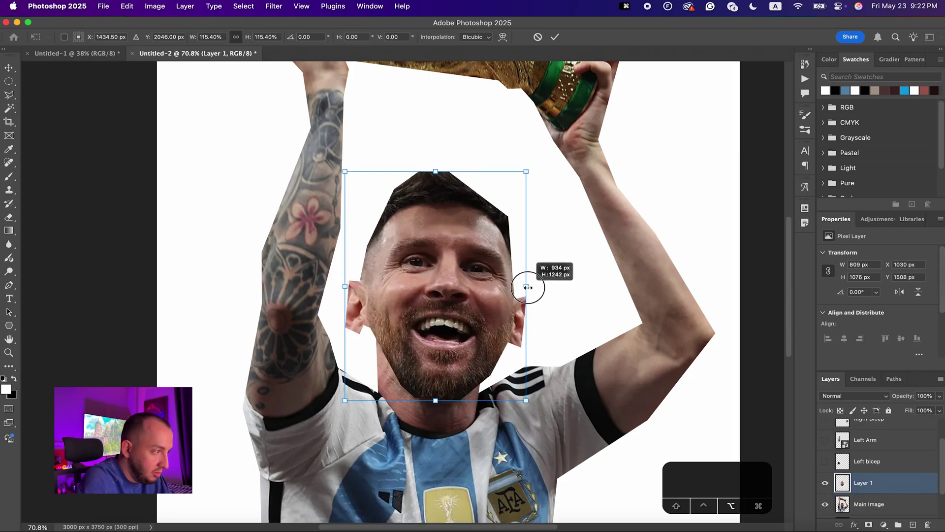
key(Return)
- Add a layer mask to Main Image and paint black with a 50 px Soft Round brush beside the ear nearest the tattooed arm
scroll(394, 295, up, 5)
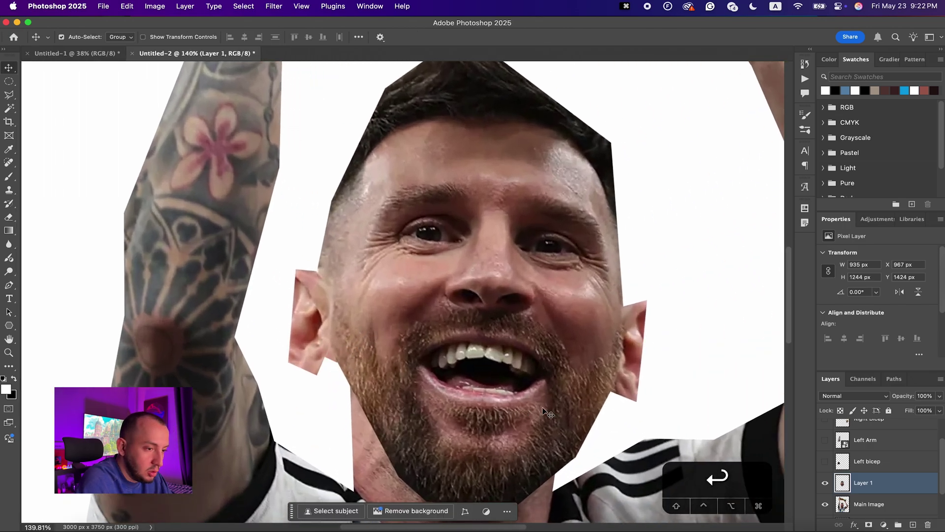
click(878, 508)
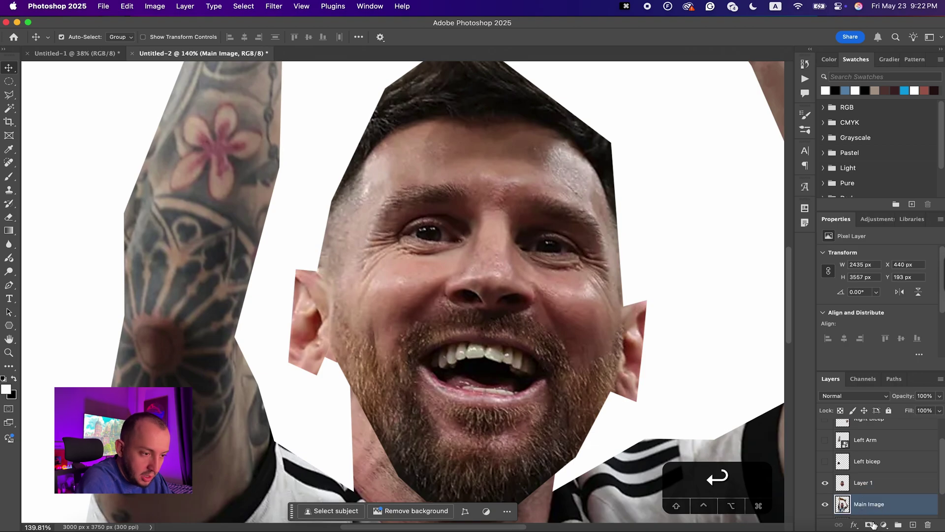
click(870, 526)
key(b)
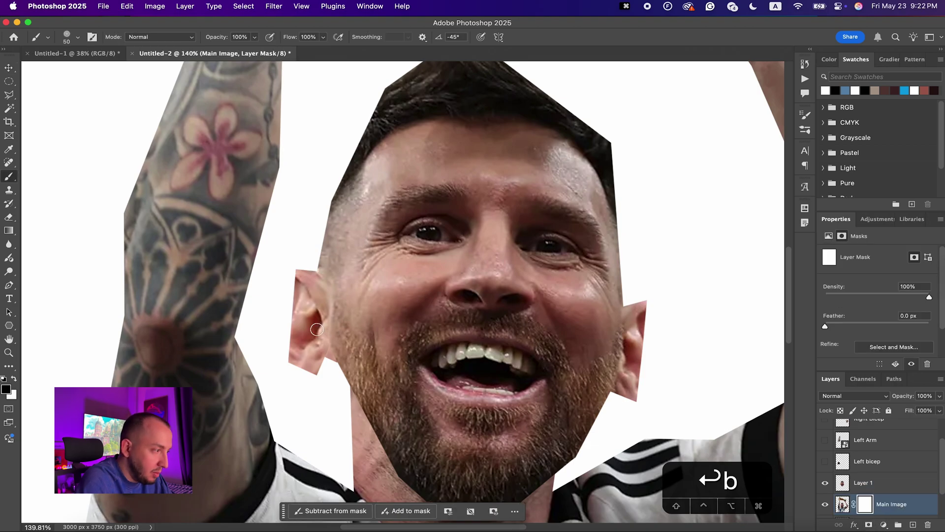
click(77, 37)
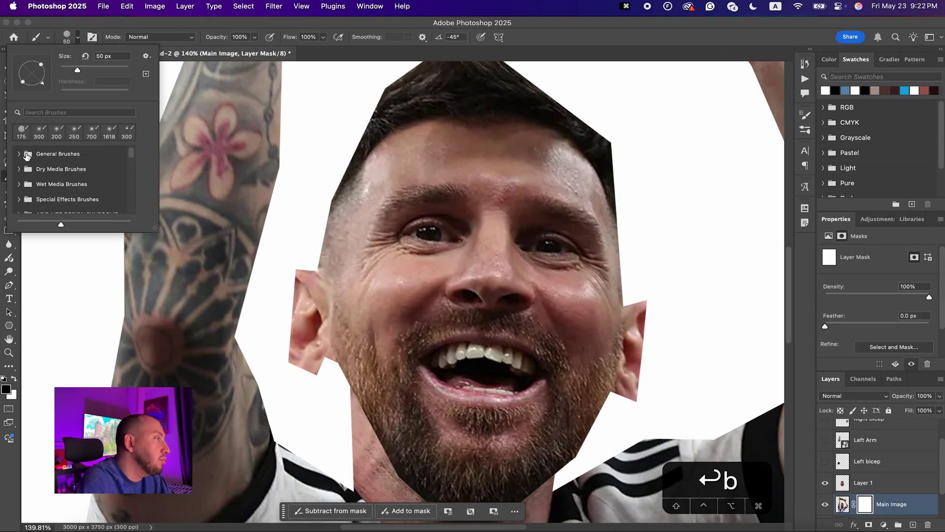
click(27, 155)
click(50, 176)
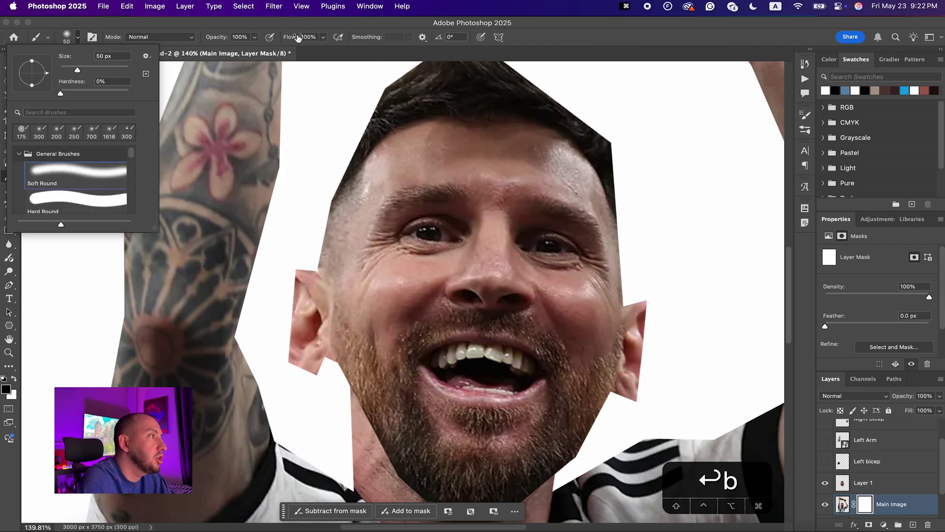
click(393, 300)
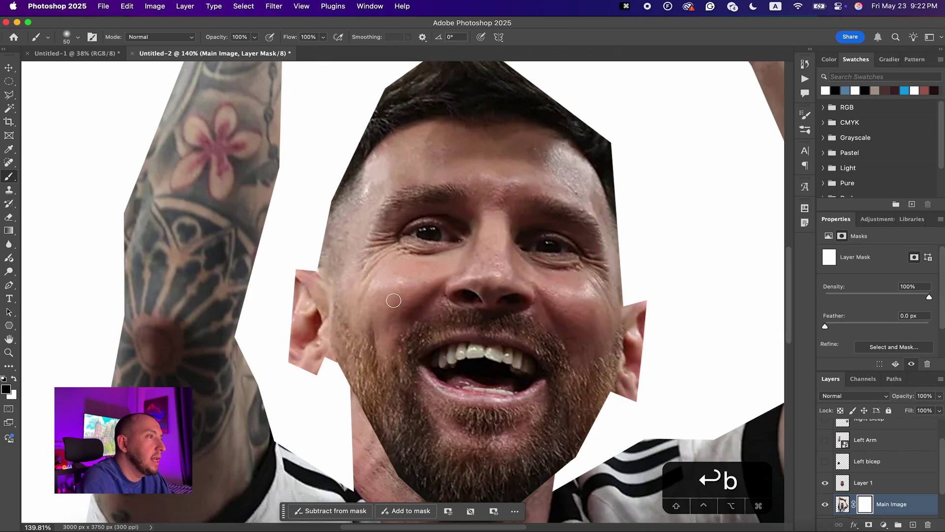
mouse_move(335, 355)
mouse_down()
mouse_move(323, 363)
mouse_move(333, 326)
mouse_up()
- Show the Right Arm, Right Bicep, Left Arm and Left bicep layers again
scroll(588, 306, down, 8)
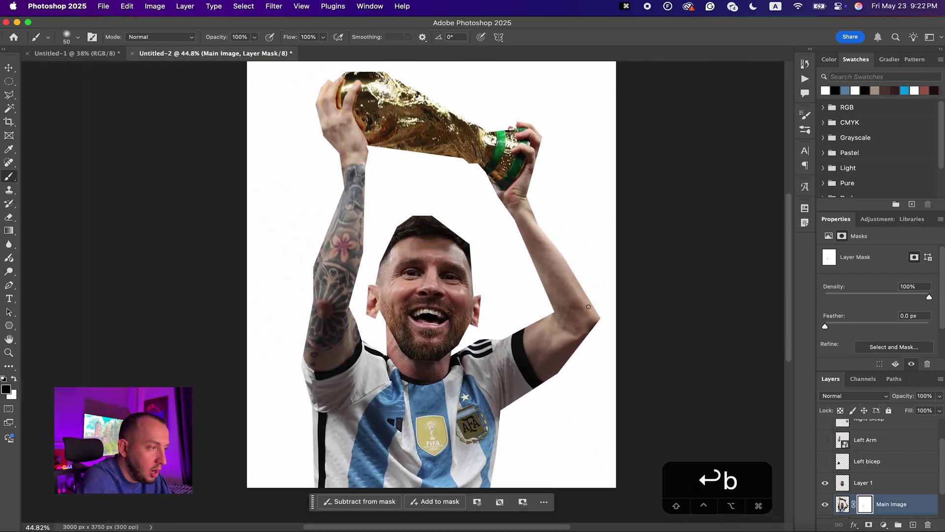
scroll(859, 456, up, 2)
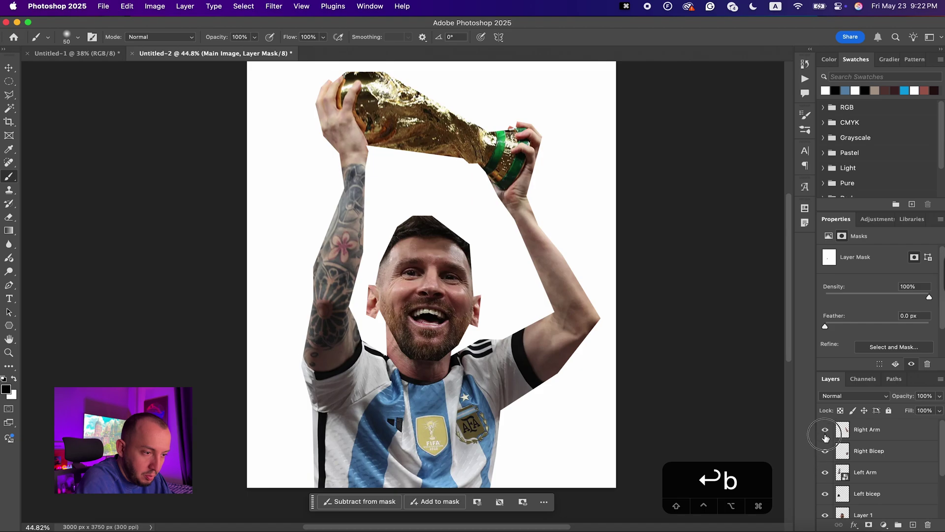
drag(825, 492, 825, 426)
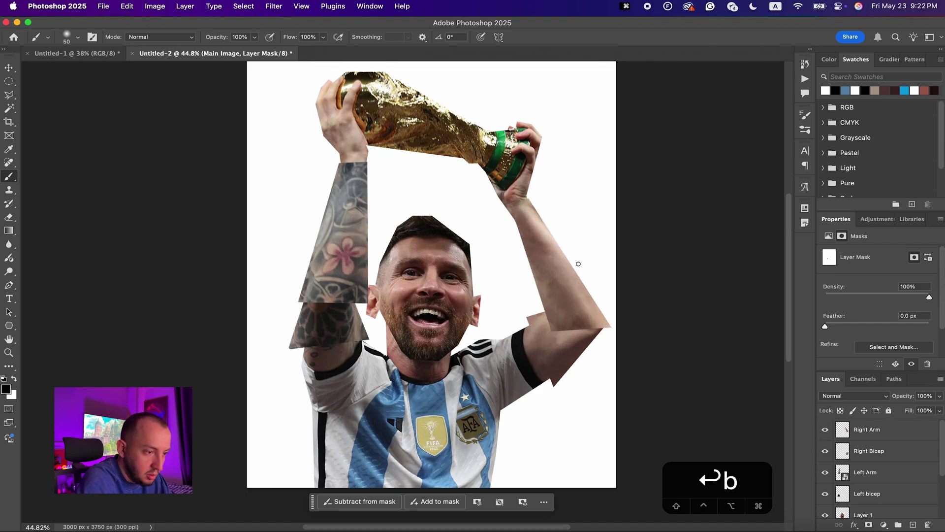
- Try to paint along the untattooed arm on the Main Image mask with the brush enlarged to 200 px, and undo it
key(bracketright)
key(bracketright)
key(bracketright)
key(bracketright)
key(bracketright)
key(bracketright)
key(bracketright)
key(bracketright)
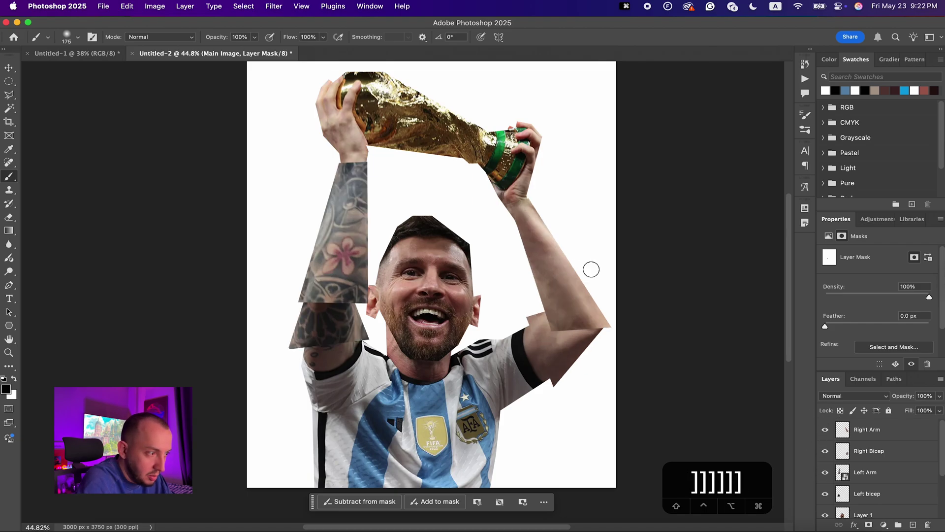
scroll(884, 464, down, 3)
mouse_move(572, 380)
mouse_down()
mouse_move(598, 315)
mouse_move(532, 201)
mouse_up()
key(super+z)
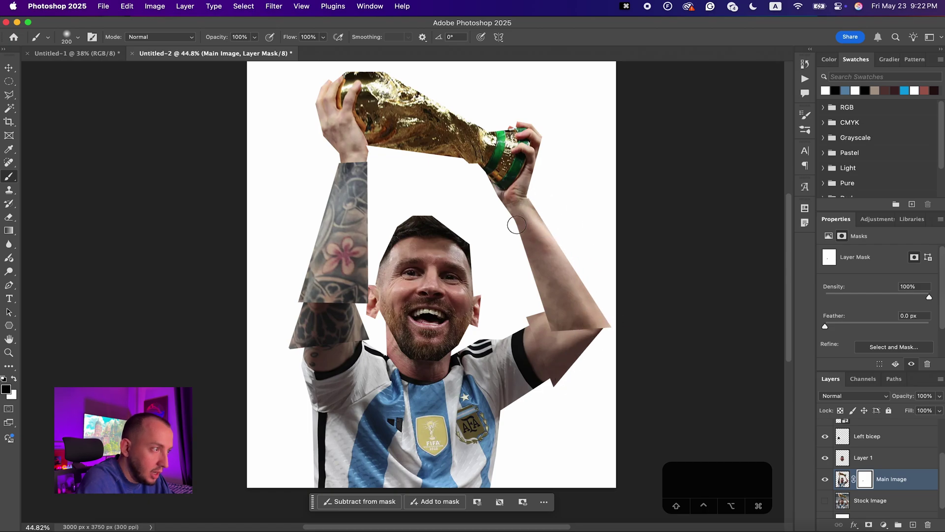
- Select the enlarged head layer and outline the eye nearest the tattooed arm with the Lasso tool
key(v)
key(b)
key(v)
click(396, 290)
scroll(390, 286, up, 3)
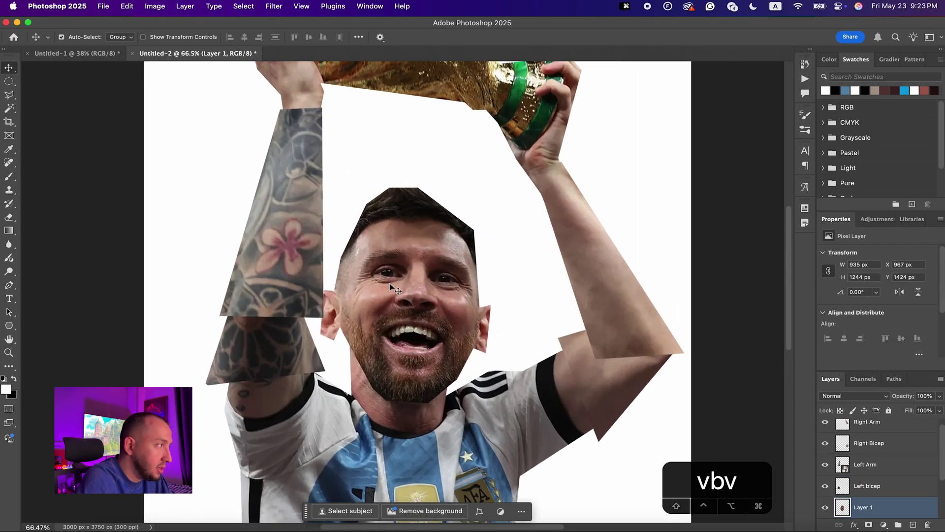
scroll(390, 285, up, 4)
right_click(9, 95)
click(54, 103)
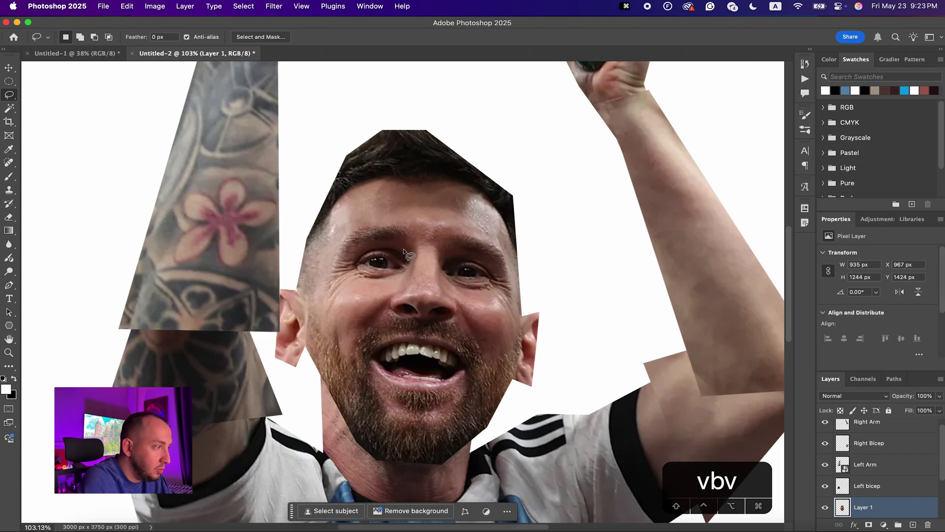
mouse_move(404, 252)
mouse_down()
mouse_move(383, 282)
mouse_move(346, 277)
mouse_up()
drag(384, 246, 393, 248)
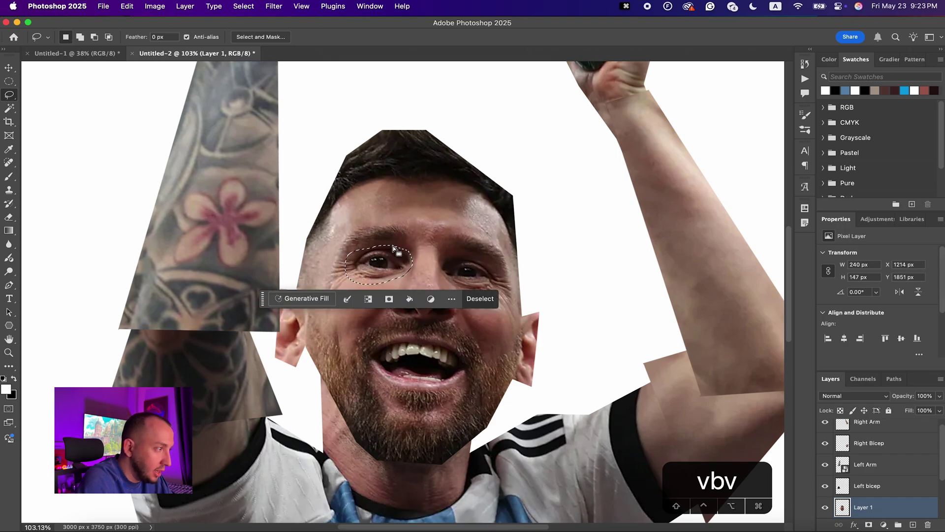
- Fill the selected eye nearest the tattooed arm with Content-Aware in Normal mode at 100% opacity, and deselect
key(shift+F5)
click(247, 140)
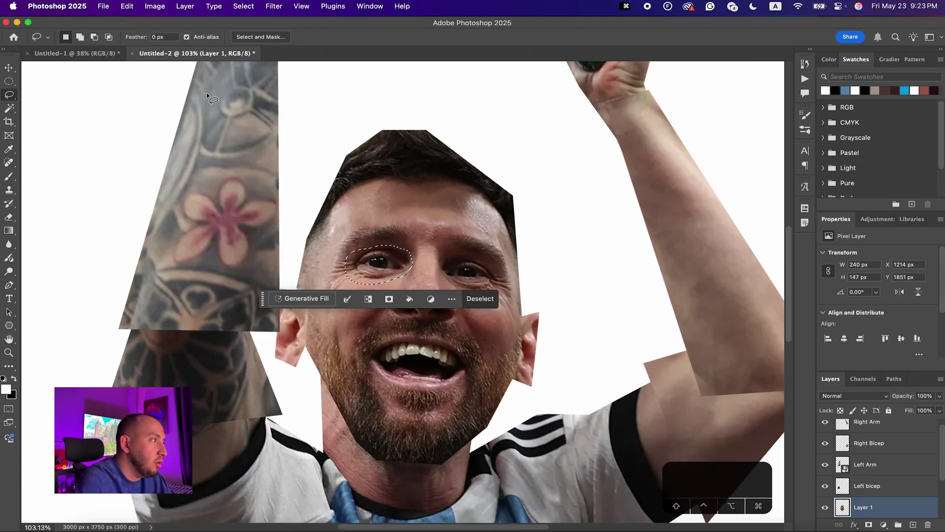
click(136, 12)
click(140, 165)
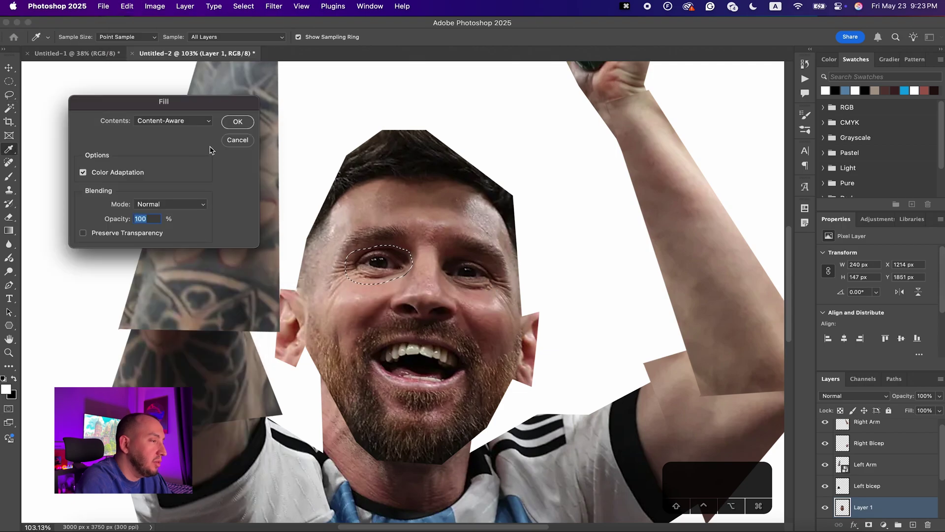
click(237, 121)
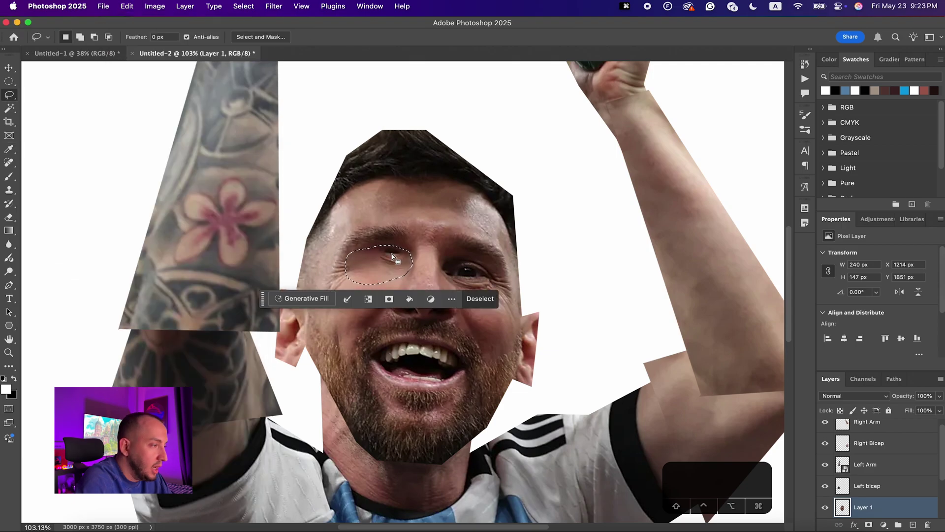
key(super+d)
- Outline the eye farther from the tattooed arm with the Lasso, fill it with Content-Aware at 100% opacity, and deselect
mouse_move(467, 257)
mouse_down()
mouse_move(445, 259)
mouse_move(443, 279)
mouse_move(461, 292)
mouse_move(499, 293)
mouse_move(495, 266)
mouse_move(453, 258)
mouse_up()
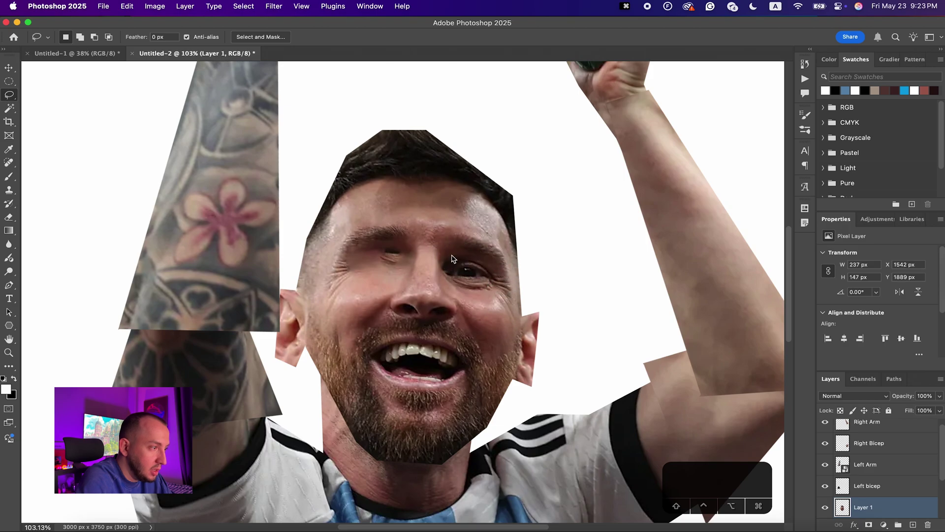
key(shift+BackSpace)
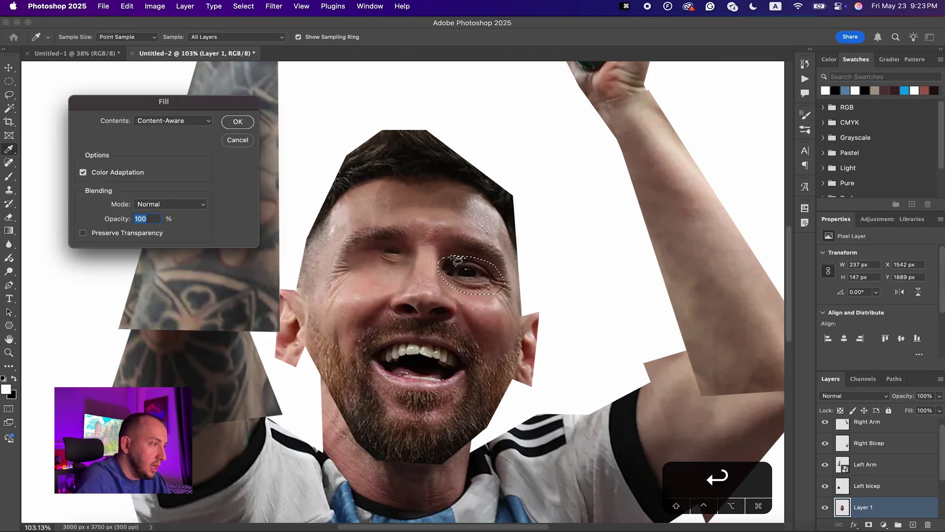
key(Return)
key(super+d)
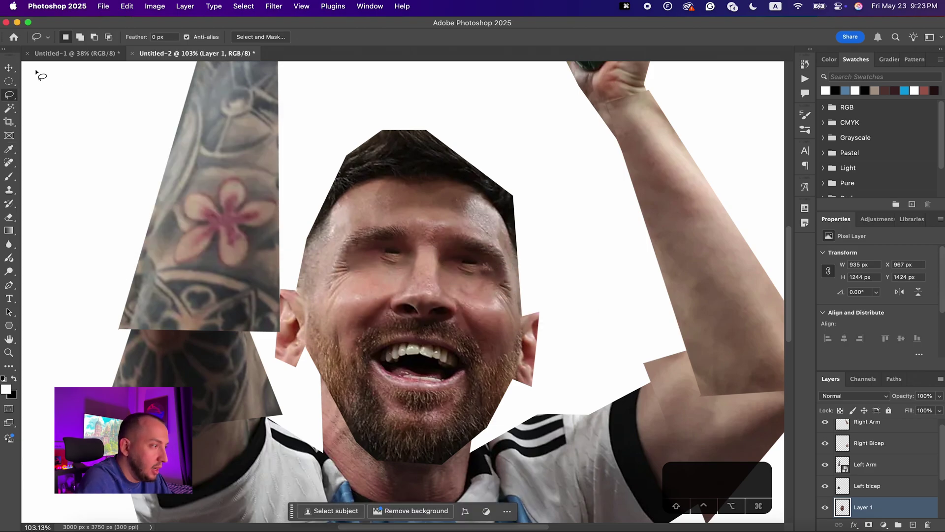
- Clone skin over the remnants of the eye nearest the tattooed arm using the Clone Stamp at 100 px
click(8, 192)
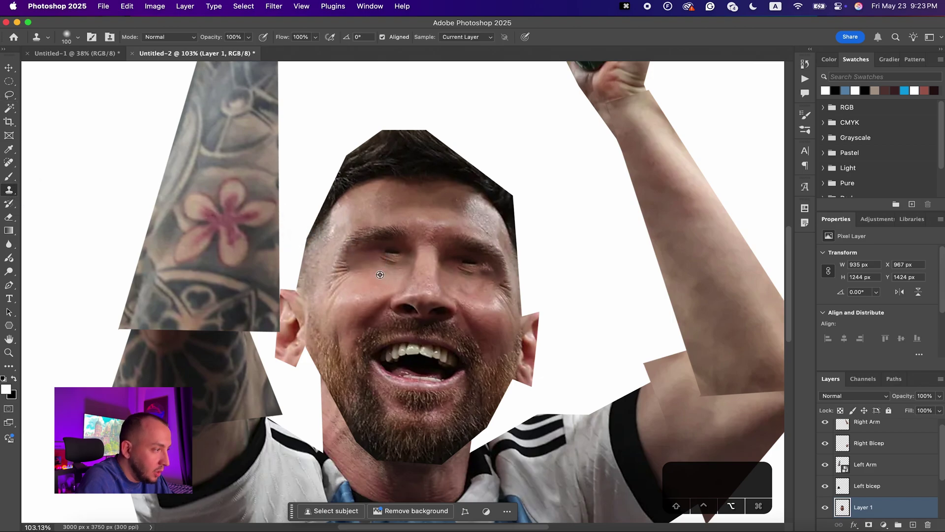
key(bracketleft)
key(bracketleft)
key(bracketleft)
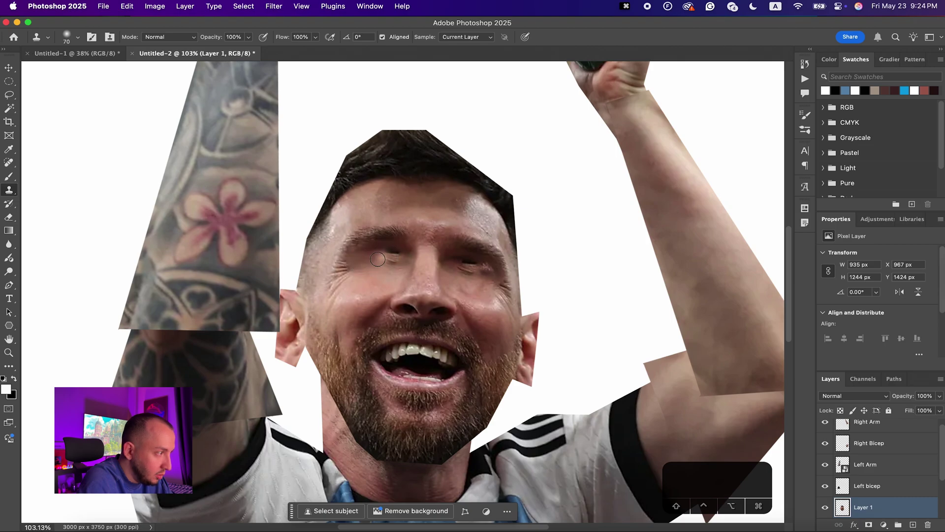
key(bracketright)
key(bracketright)
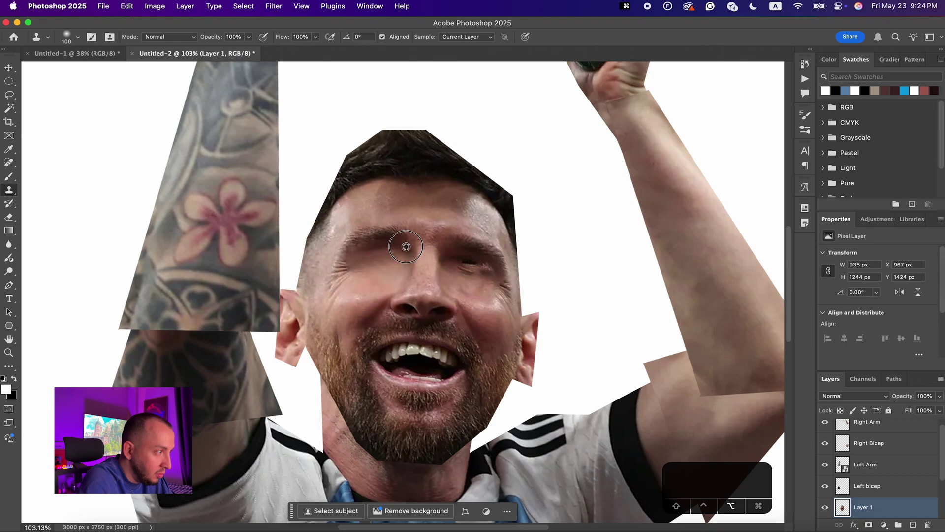
alt+click(371, 265)
drag(345, 270, 389, 257)
- Clone skin over the remnants of the other eye, adjusting the stamp size to 80 px and 100 px
key(bracketright)
key(bracketright)
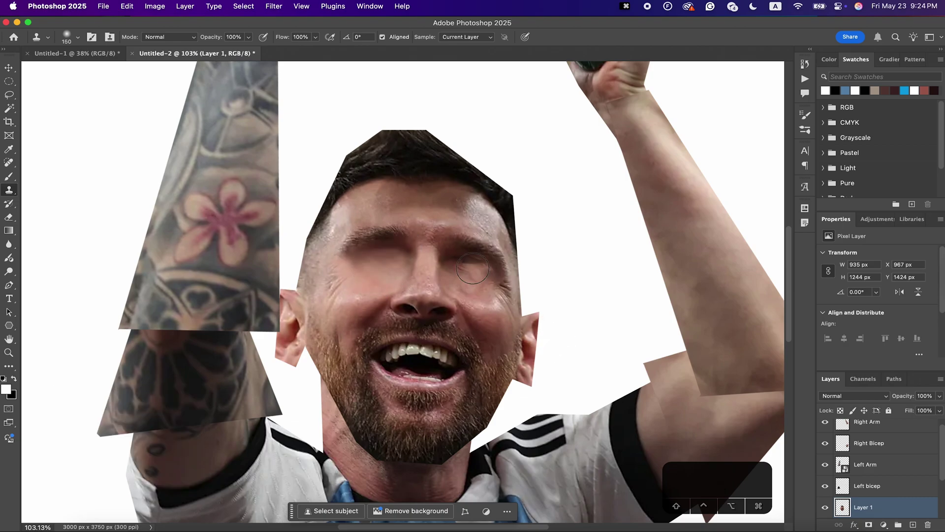
key(bracketleft)
key(bracketleft)
key(bracketleft)
key(bracketleft)
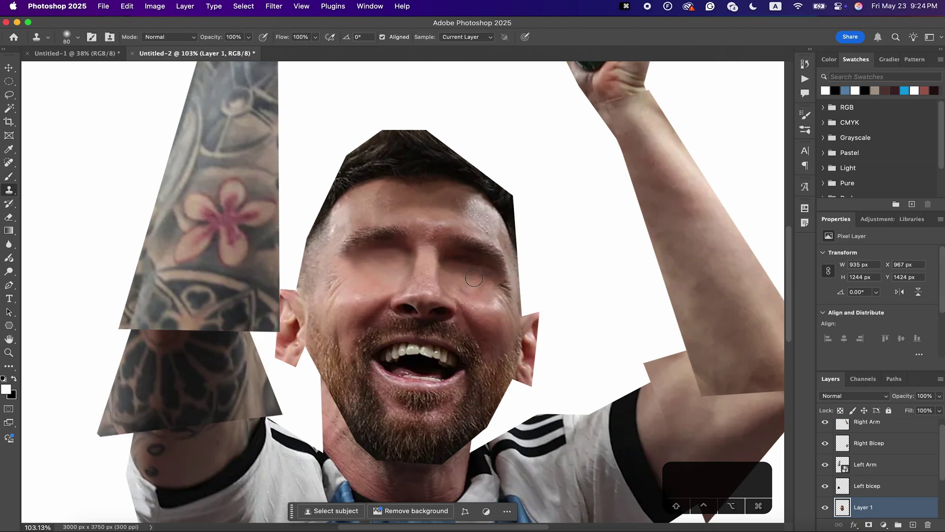
key(bracketright)
key(bracketright)
- Outline the AFA crest and its star on the Main Image layer with the Polygonal Lasso tool
key(super+0)
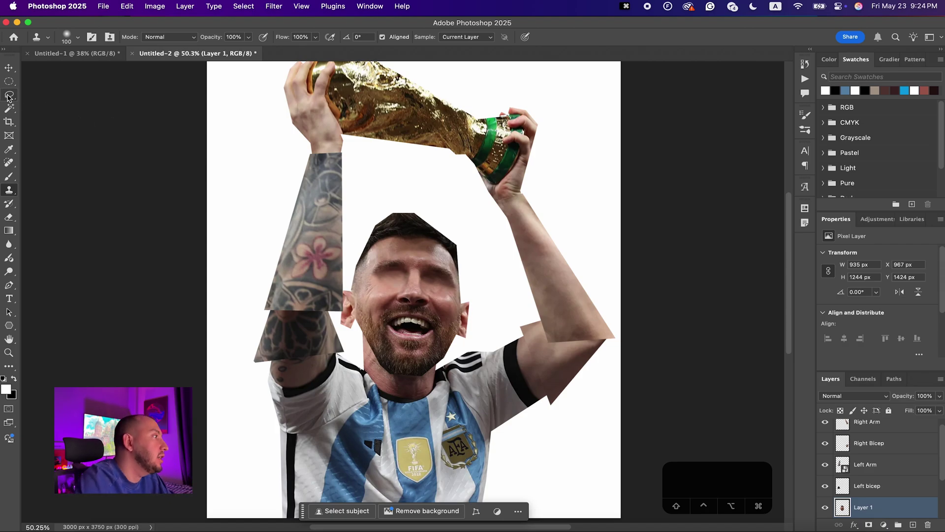
drag(8, 98, 43, 116)
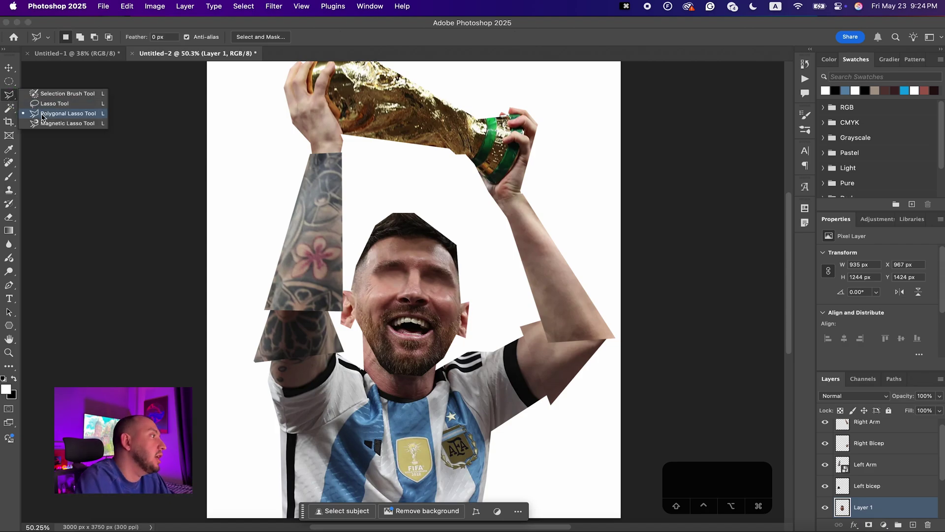
click(68, 118)
scroll(878, 463, down, 3)
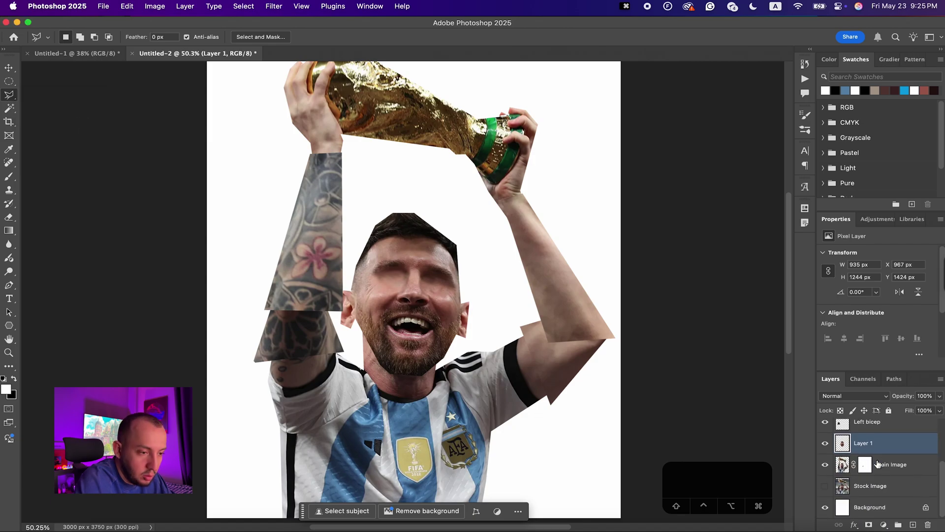
click(893, 471)
scroll(512, 437, up, 6)
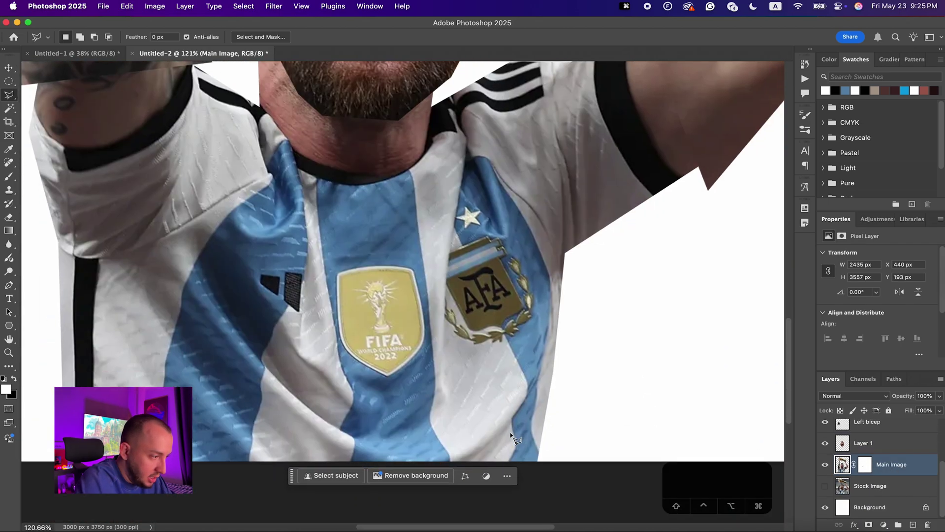
click(460, 200)
click(444, 319)
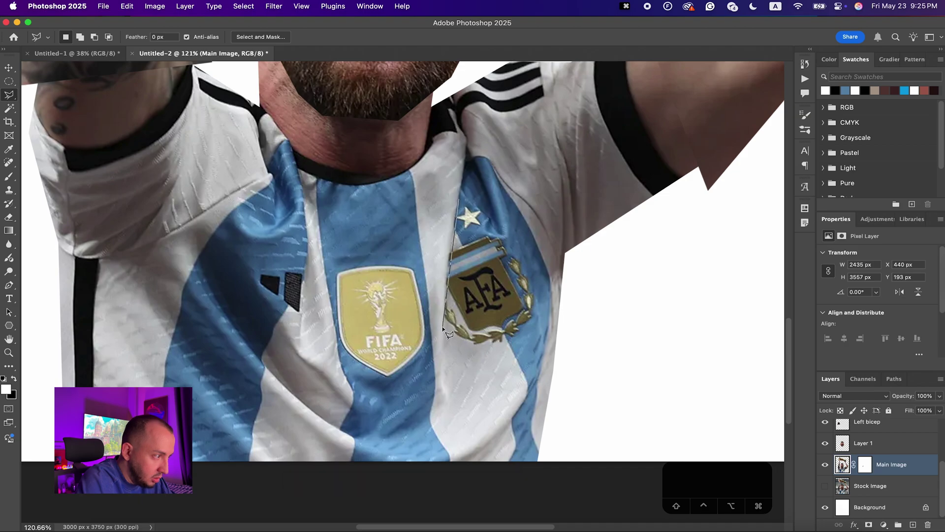
click(442, 328)
click(473, 351)
click(507, 346)
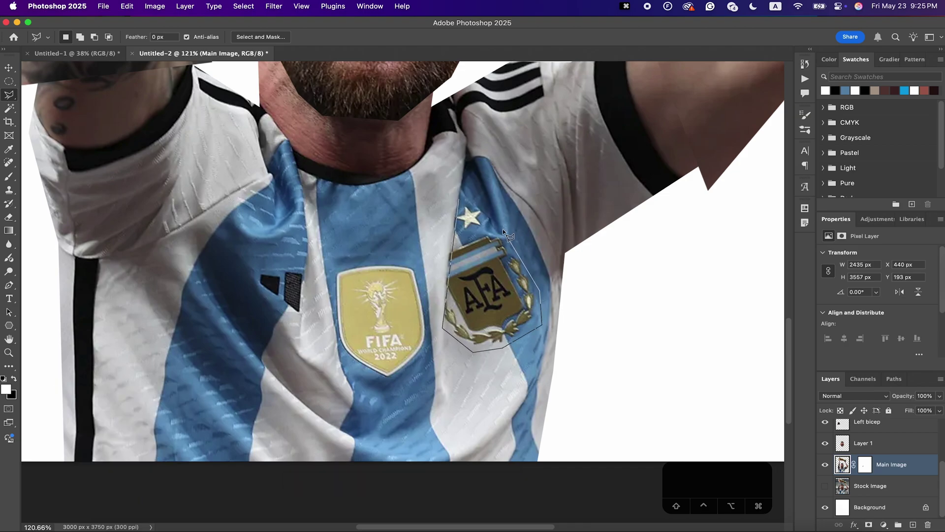
click(460, 196)
- Copy the selected crest to a new layer, enlarge it to about 450 by 770 px, and offset it over the original
key(super+j)
key(super+t)
scroll(428, 315, down, 2)
drag(523, 345, 553, 396)
scroll(394, 283, down, 3)
drag(461, 300, 457, 297)
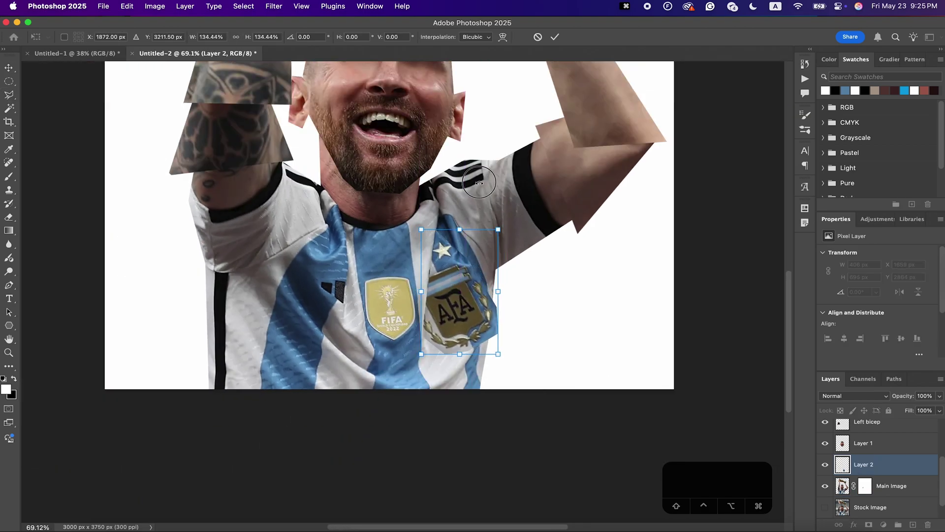
drag(502, 358, 506, 362)
key(Return)
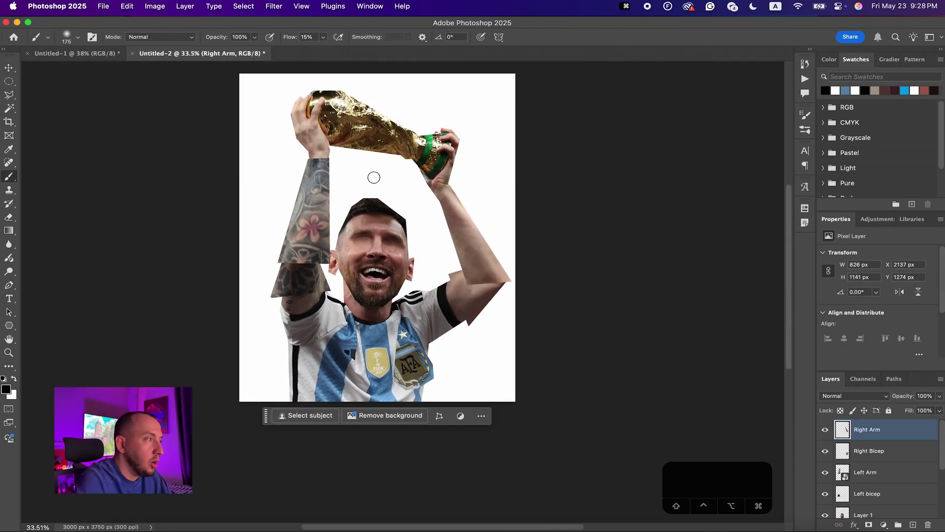
scroll(374, 178, up, 2)
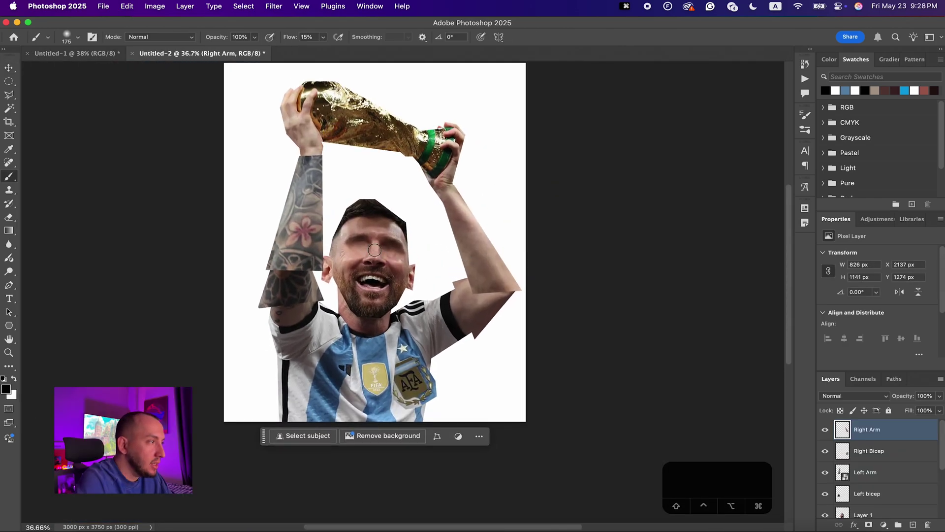
- Check the Soft Round brush settings of 175 px, 0% hardness and 15% flow, and make white the foreground colour
click(78, 39)
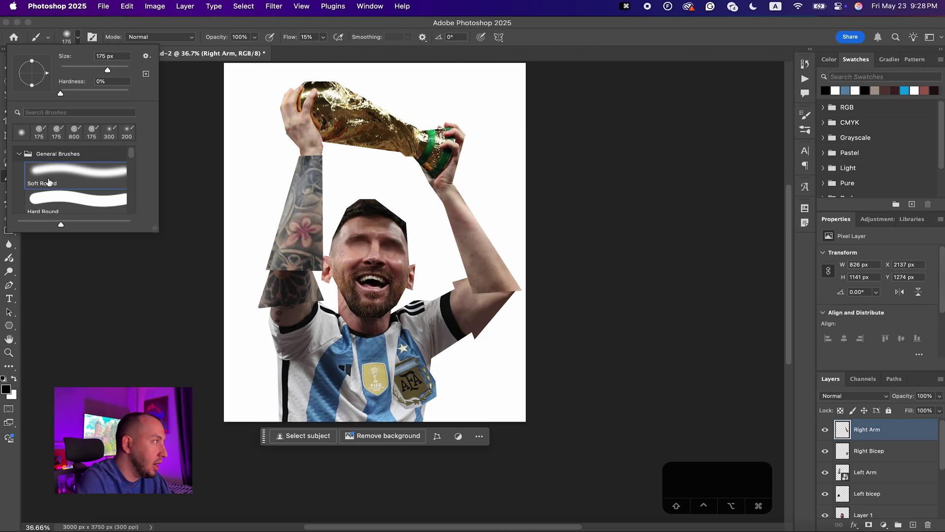
click(77, 36)
click(77, 37)
click(78, 38)
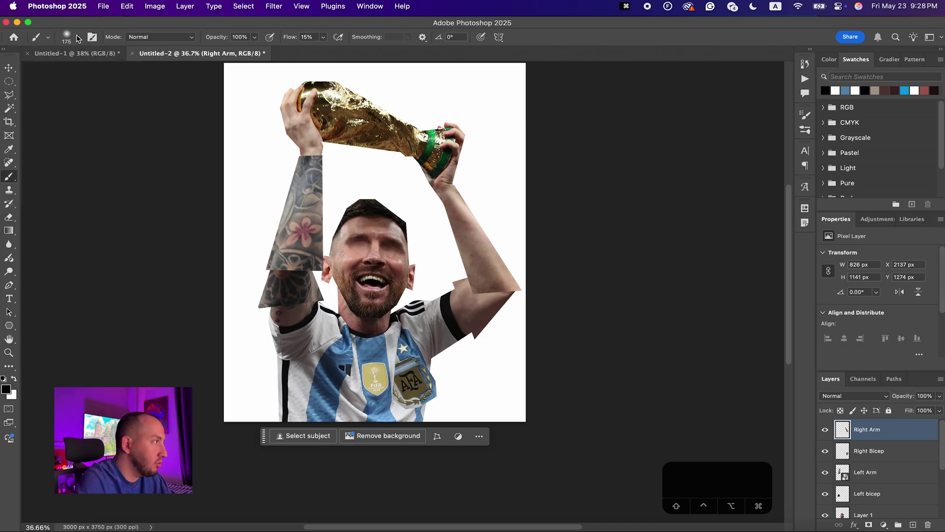
key(x)
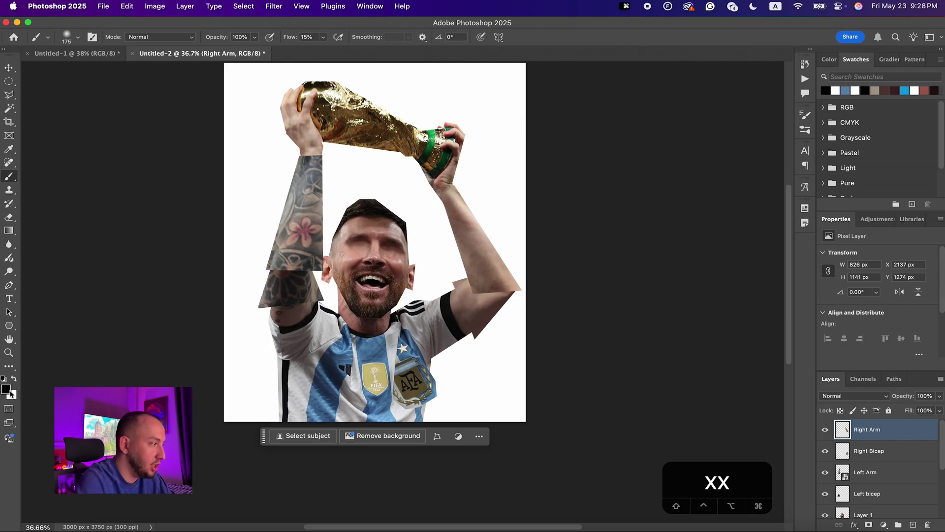
key(x)
key(x)
key(x)
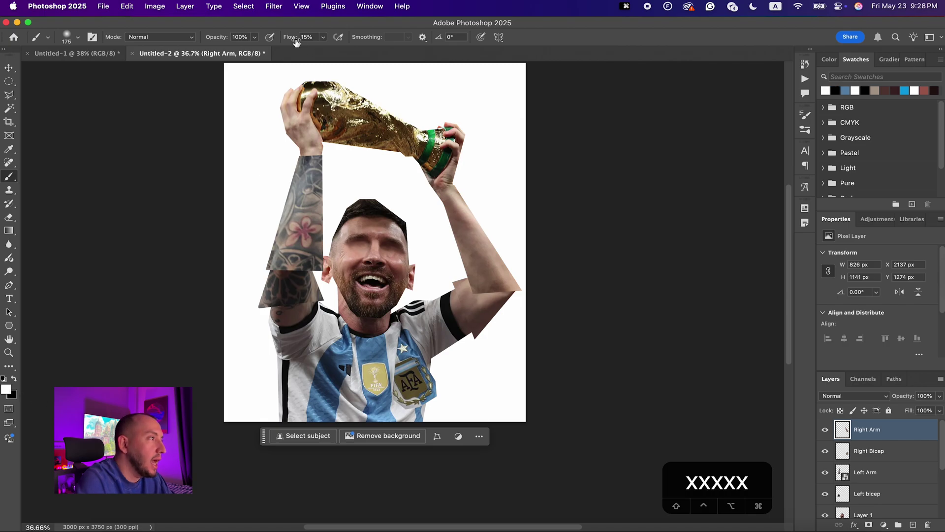
- Load the Right Arm layer's outline as a selection, paint a soft white highlight along its outer edge, and deselect
ctrl+click(842, 432)
scroll(449, 177, up, 3)
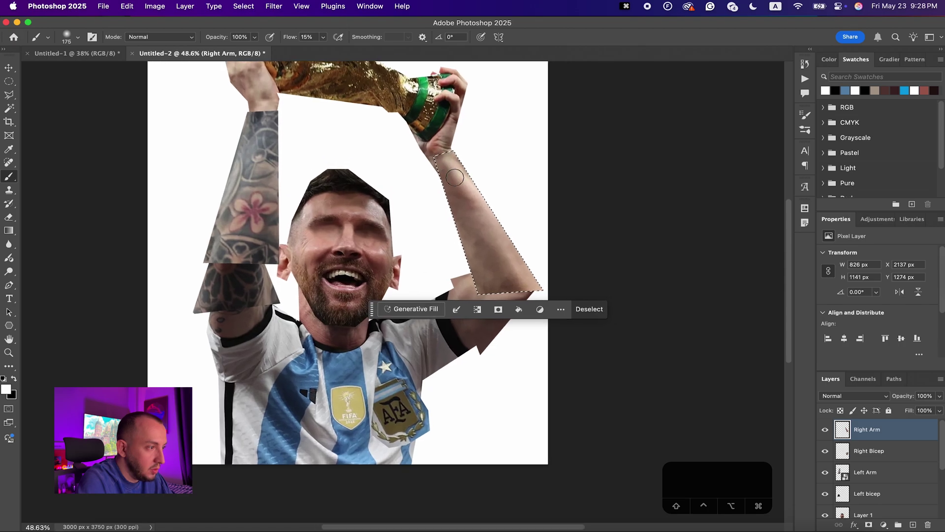
mouse_move(455, 178)
mouse_down()
mouse_move(456, 149)
mouse_move(535, 288)
mouse_up()
key(super+d)
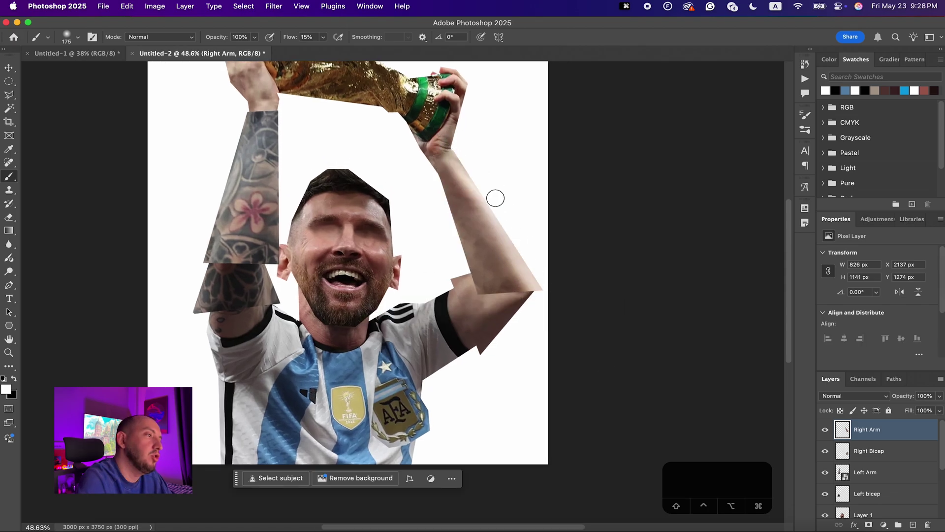
- Select the Right Bicep layer, load its outline, paint a soft white highlight along its upper edge, and deselect
ctrl+click(842, 452)
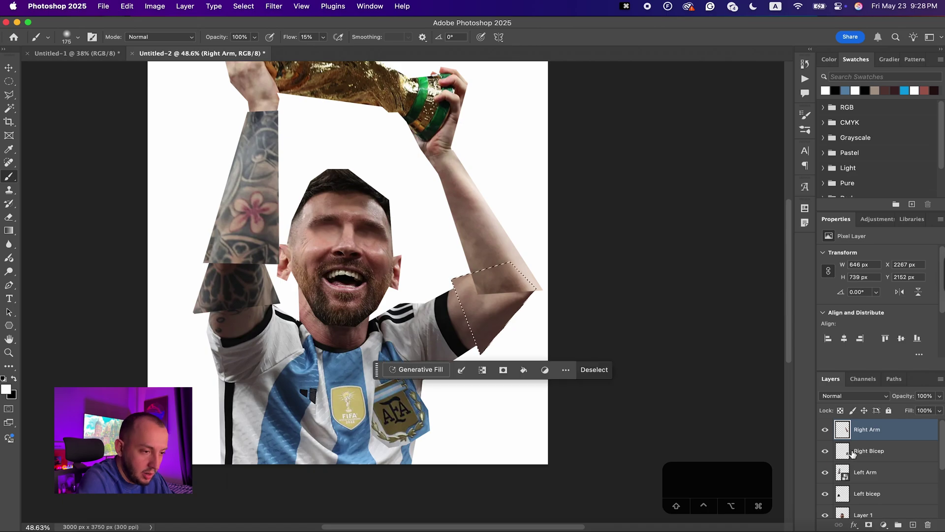
click(842, 452)
mouse_move(471, 266)
mouse_down()
mouse_move(430, 289)
mouse_move(488, 266)
mouse_up()
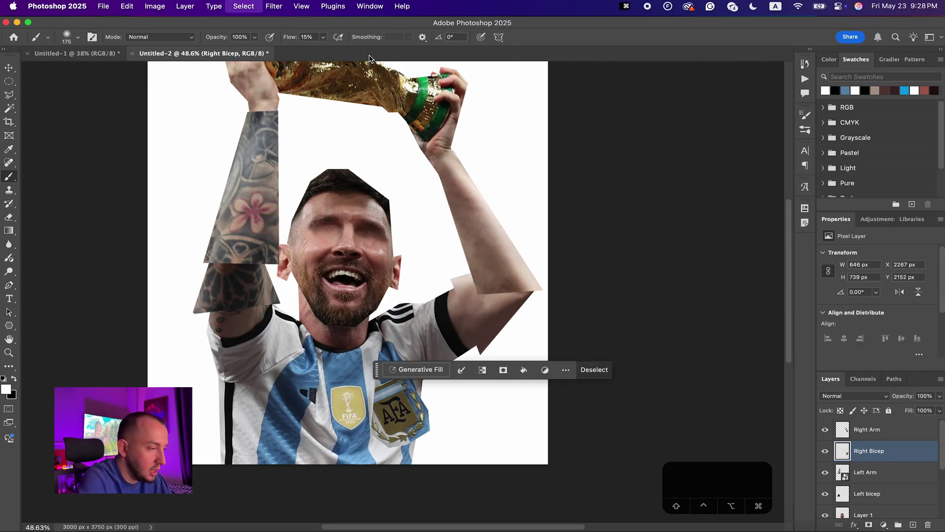
key(ctrl+d)
- Set the brush flow to 25%, reload the Right Bicep outline, and switch to black to shade the bicep
text(25)
key(Return)
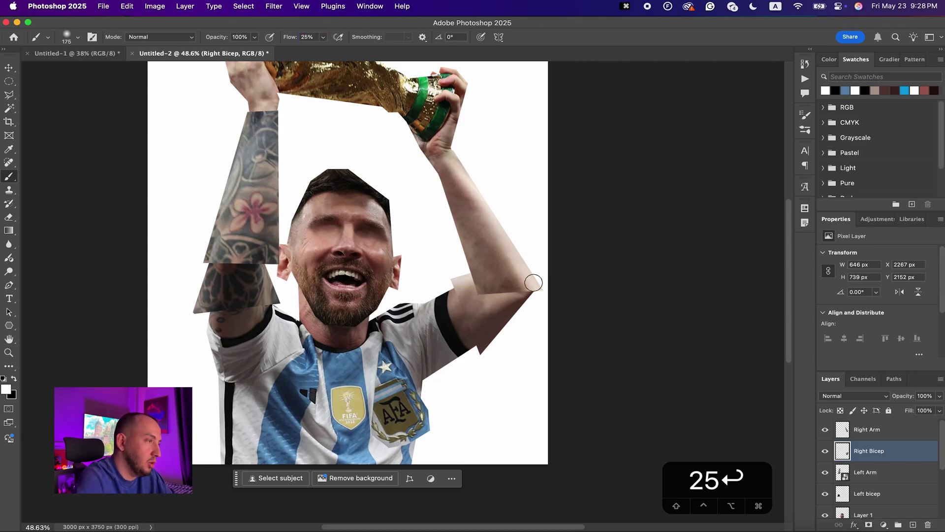
ctrl+click(843, 451)
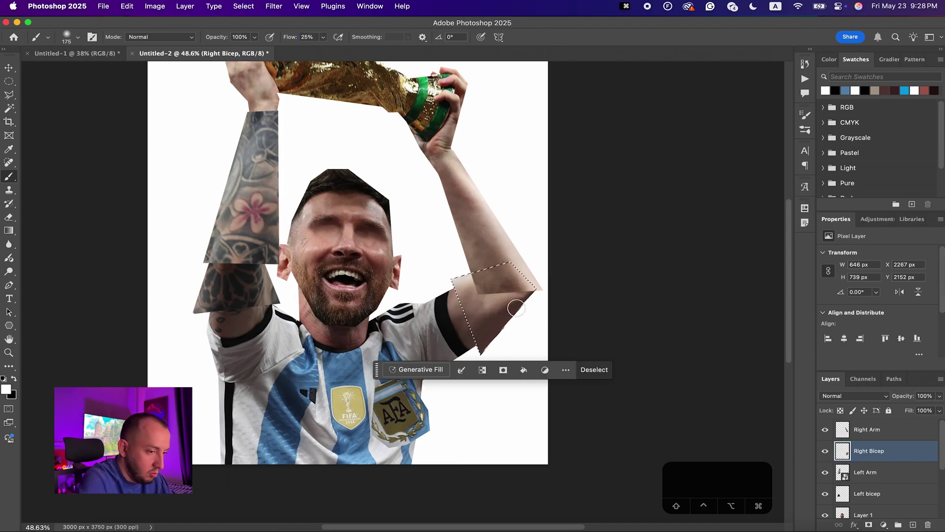
key(x)
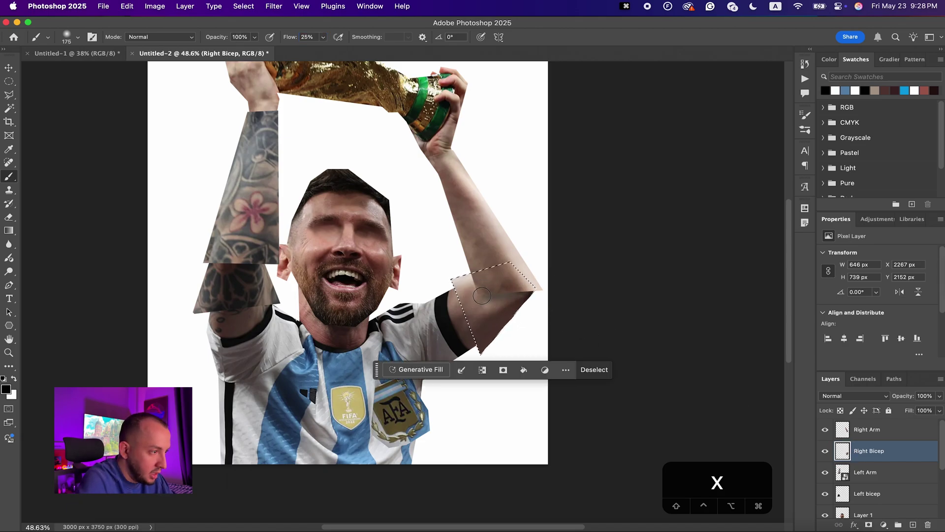
- Load the Right Arm outline, shade the forearm's inner edge with the black soft brush on that layer, and deselect
ctrl+click(843, 430)
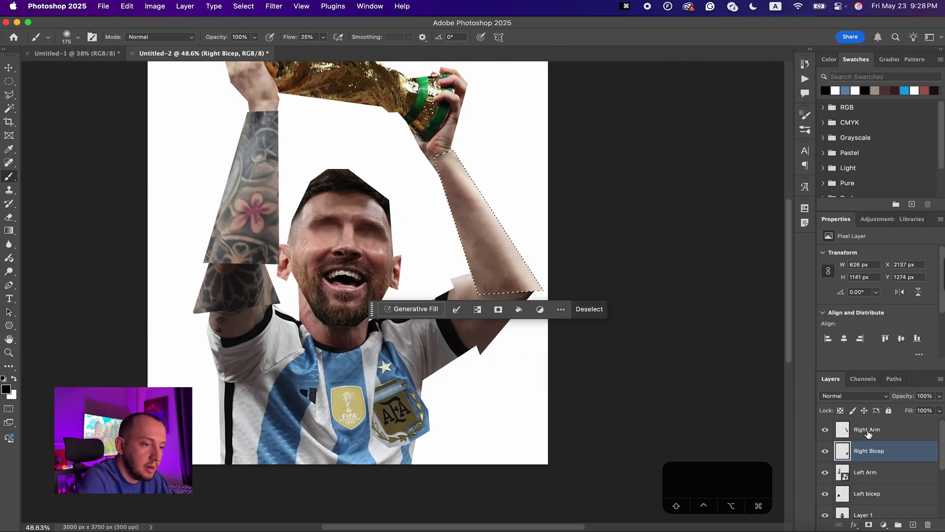
click(867, 431)
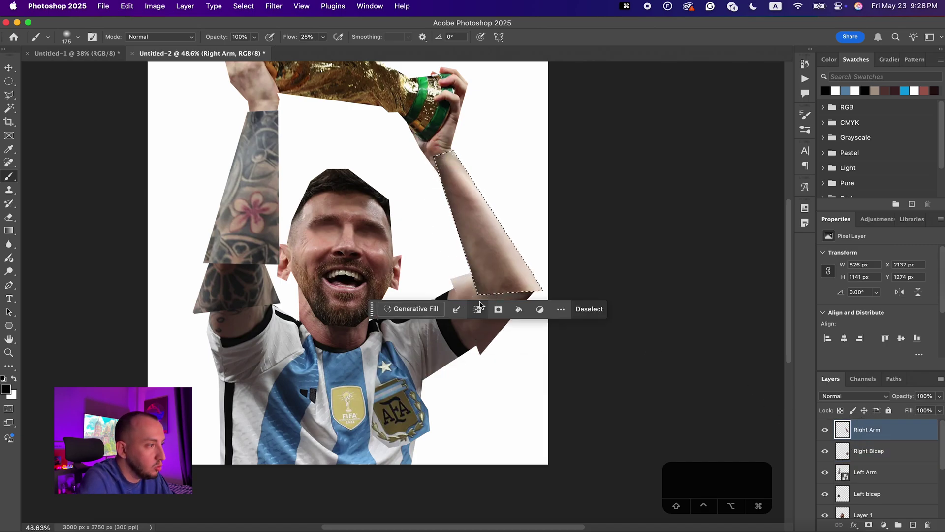
key(super+d)
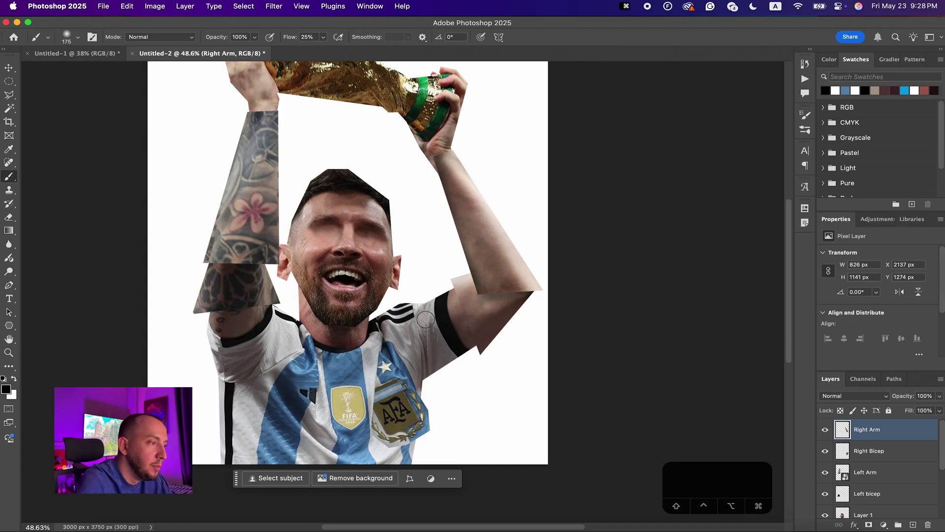
- Load the Main Image layer's outline, paint a black shadow beside the Right Bicep piece, redo the stroke once, and deselect
key(v)
click(426, 320)
super+click(843, 507)
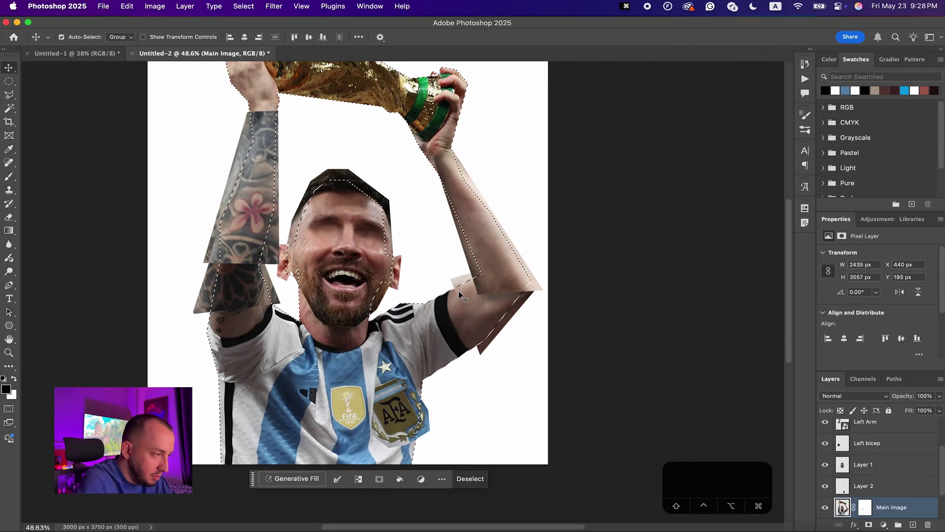
key(b)
drag(457, 289, 477, 352)
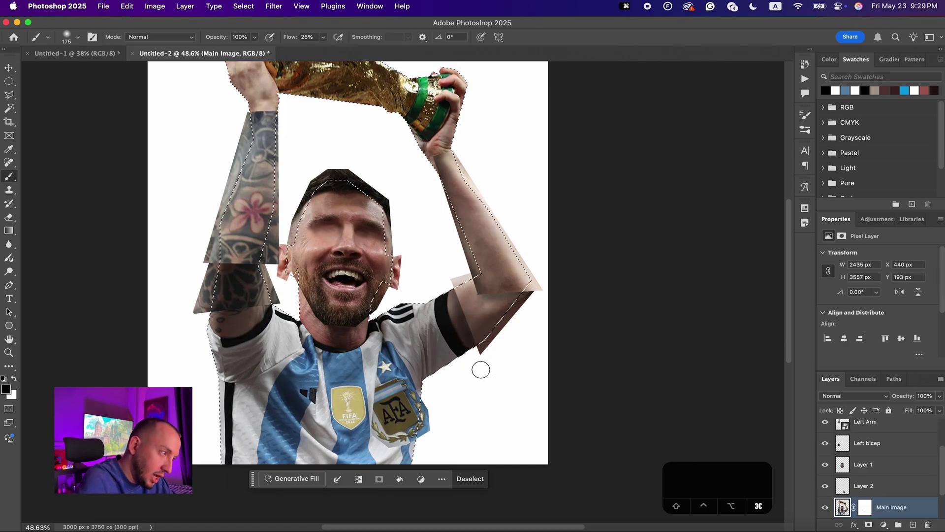
key(super+z)
drag(458, 283, 479, 352)
key(super+d)
key(super+minus)
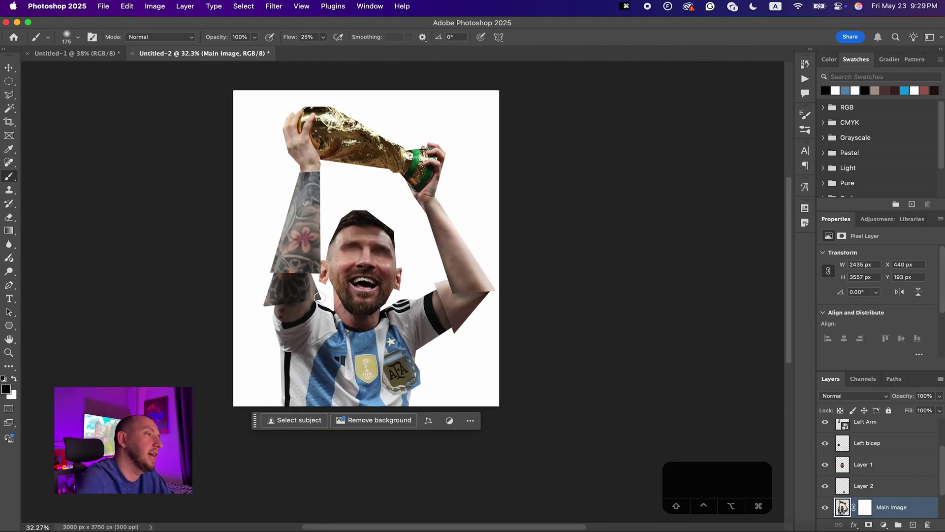
- Select the tattooed Left Arm layer and load its outline as a selection
scroll(317, 297, left, 3)
key(v)
click(363, 234)
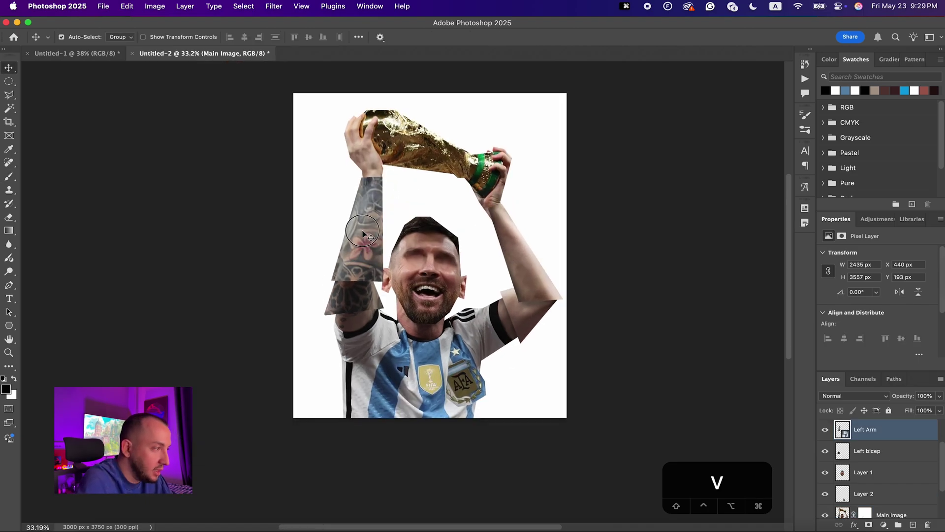
super+click(842, 430)
scroll(427, 260, right, 3)
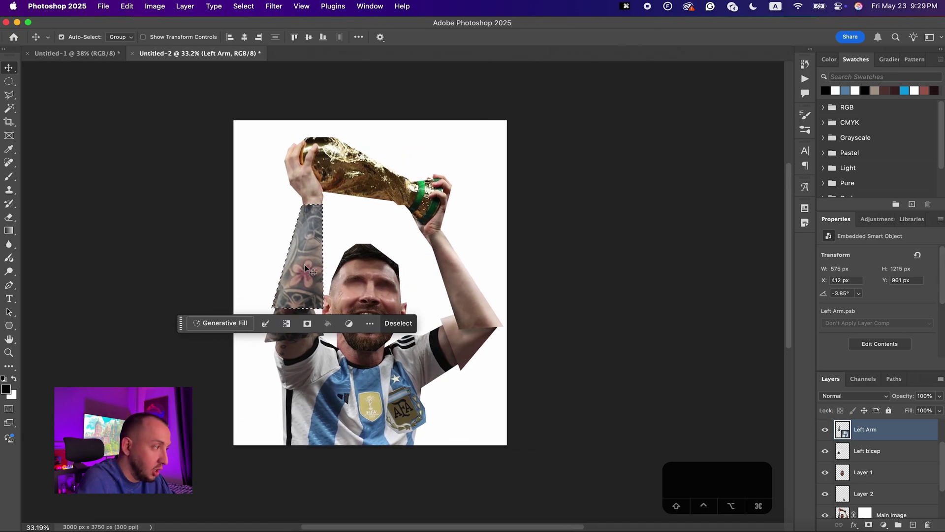
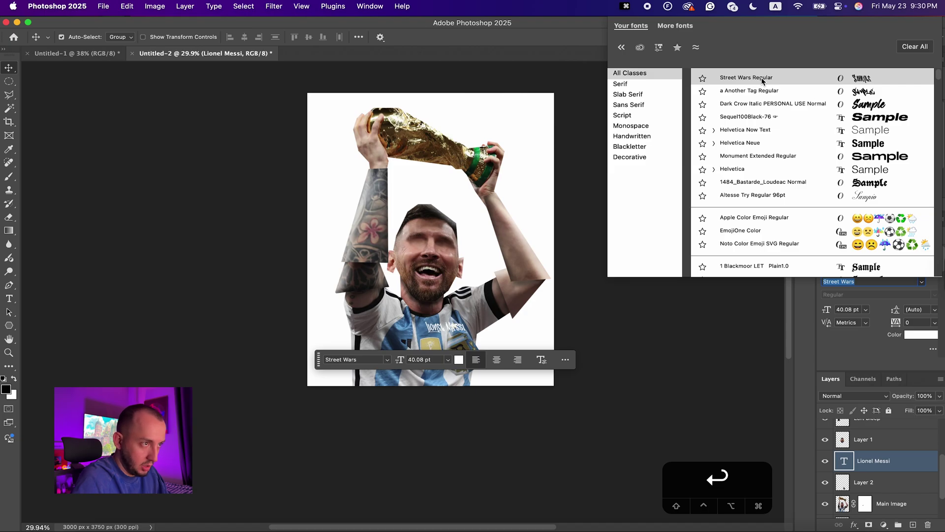
- Set the Lionel Messi text in Street Wars Regular, and enlarge it to 96.99 pt and rotate it along the untattooed forearm
key(Return)
key(super+t)
drag(466, 320, 516, 249)
key(Return)
- Bring the Lionel Messi text layer to the top of the layer stack, above Right Arm
scroll(904, 473, up, 3)
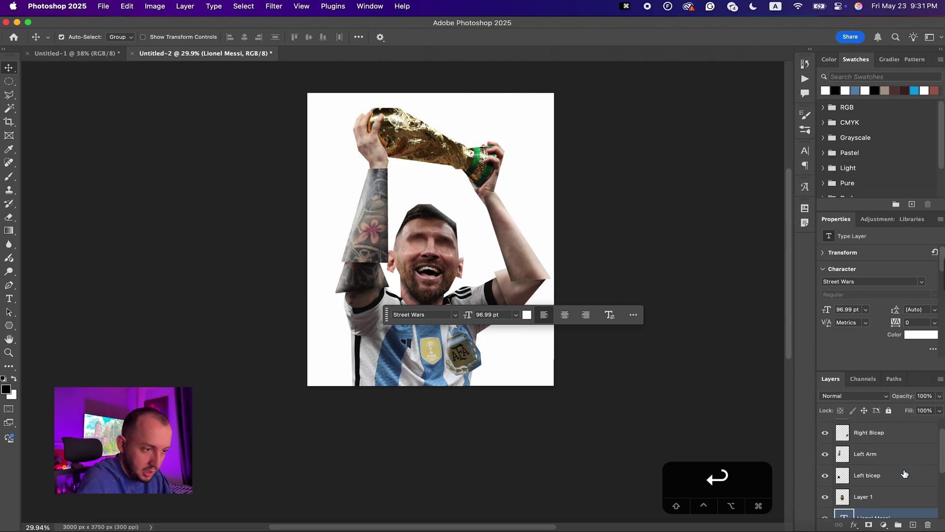
scroll(905, 473, down, 2)
drag(903, 497, 903, 432)
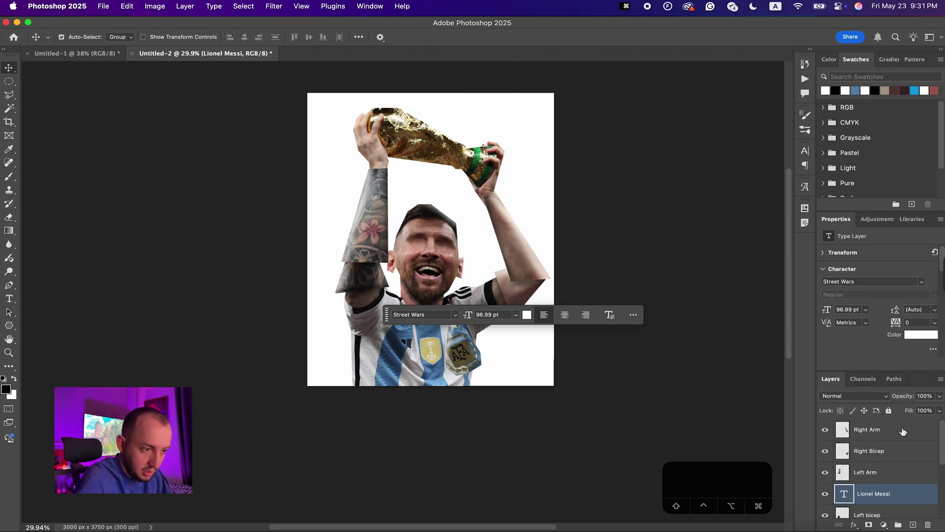
key(super+shift+])
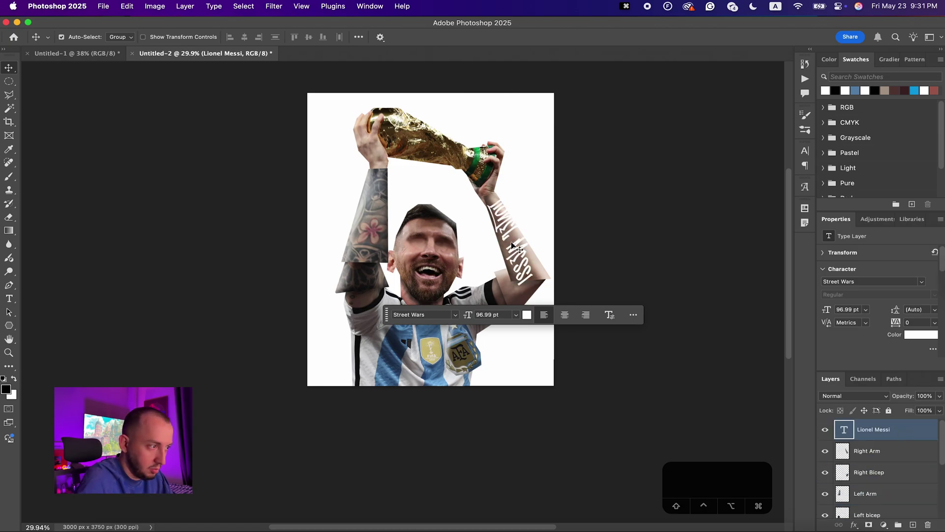
- Enlarge the Lionel Messi text to 104.43 pt and nudge it so it runs along the whole forearm
scroll(508, 225, up, 5)
key(super+t)
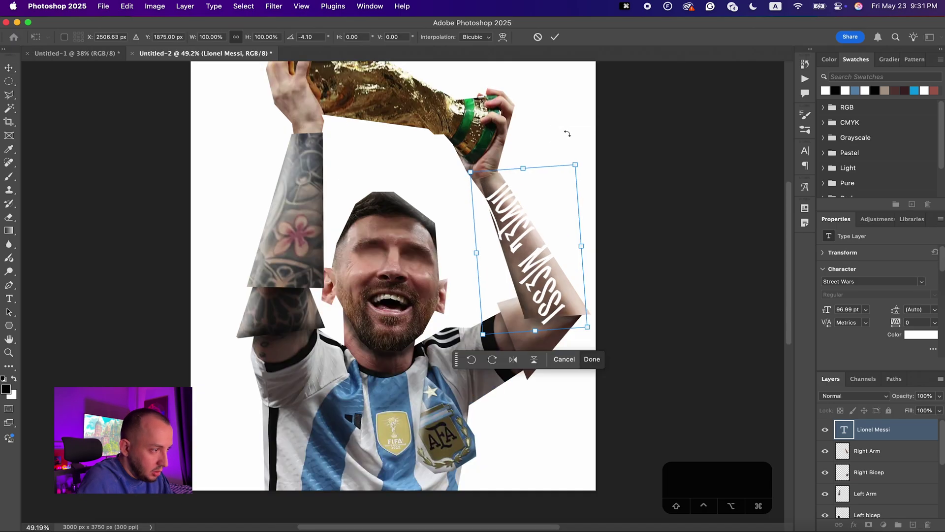
drag(524, 169, 523, 161)
drag(533, 251, 530, 256)
key(Return)
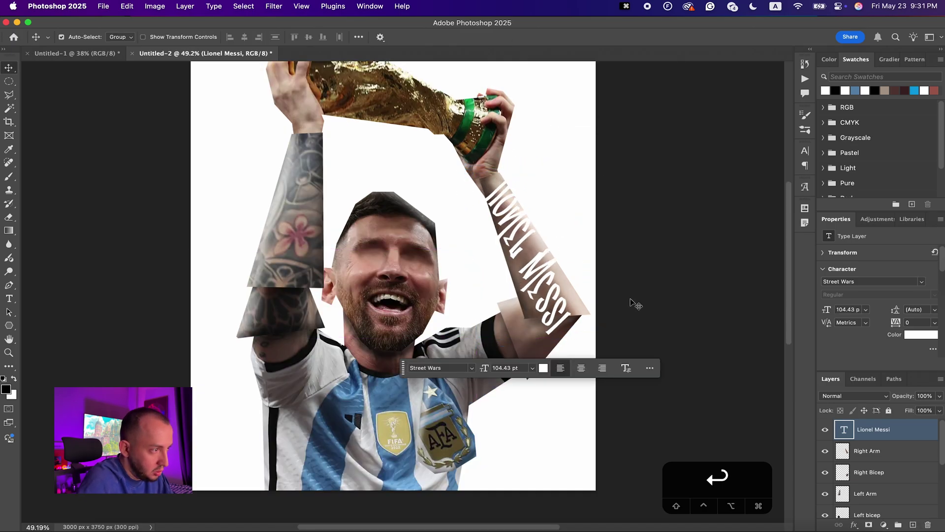
- Load the Right Arm outline as a selection and mask the Lionel Messi text layer with it
click(583, 311)
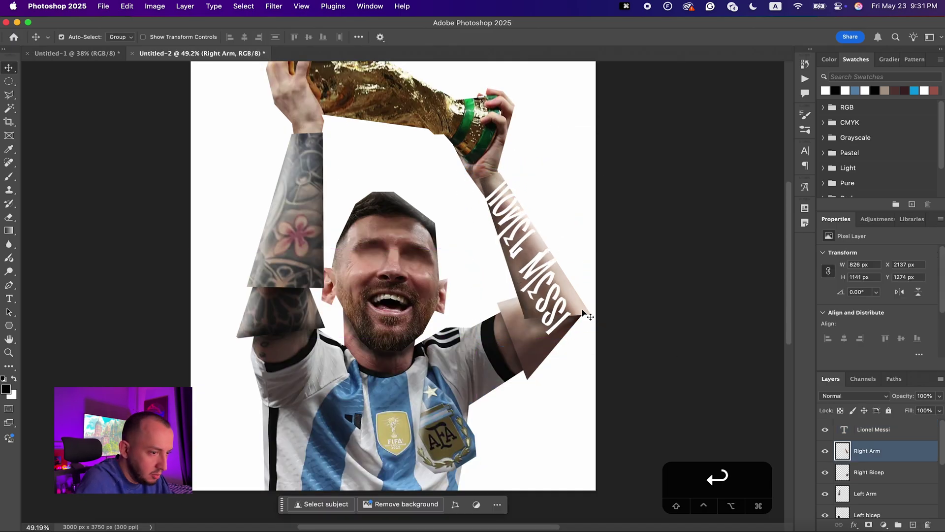
super+click(843, 452)
click(870, 434)
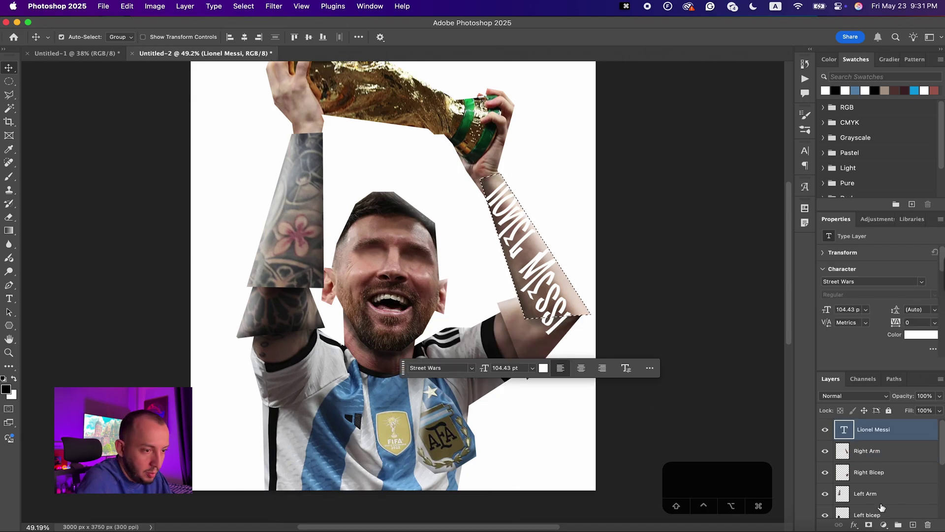
click(870, 525)
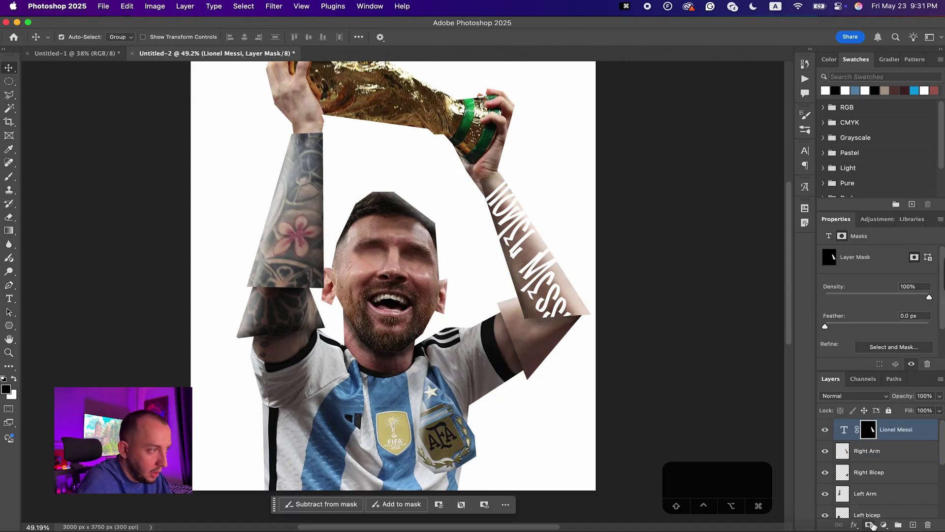
- Split the Lionel Messi layer's Blend If underlying-layer sliders to 62/147 for shadows and 202/255 for highlights
key(b)
double_click(922, 434)
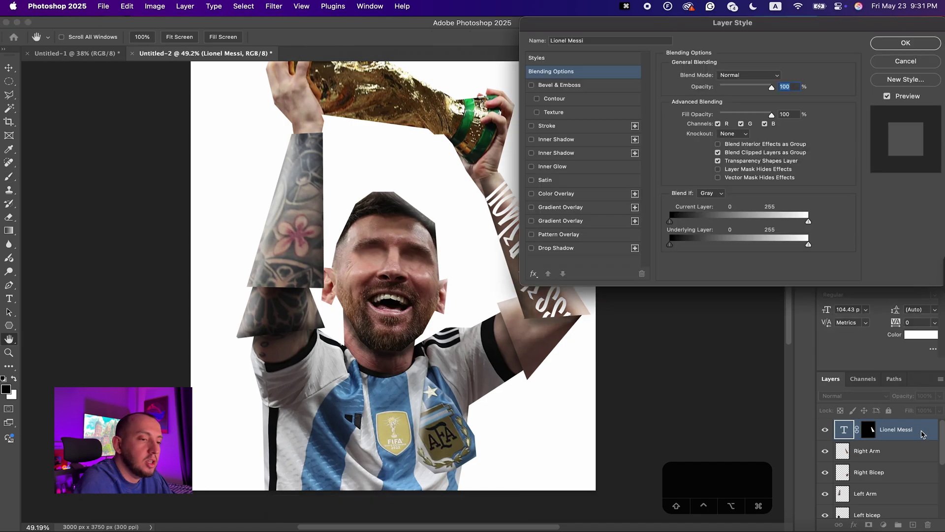
drag(763, 23, 797, 121)
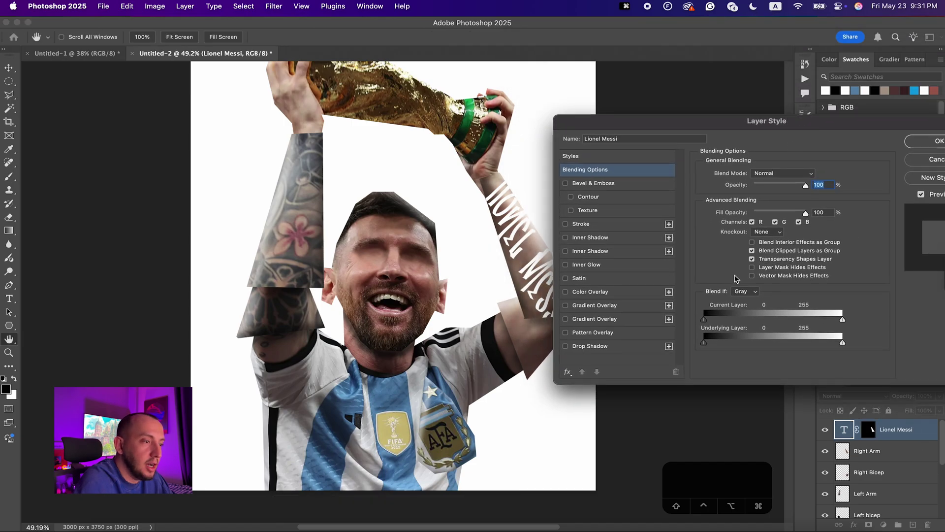
drag(703, 342, 735, 344)
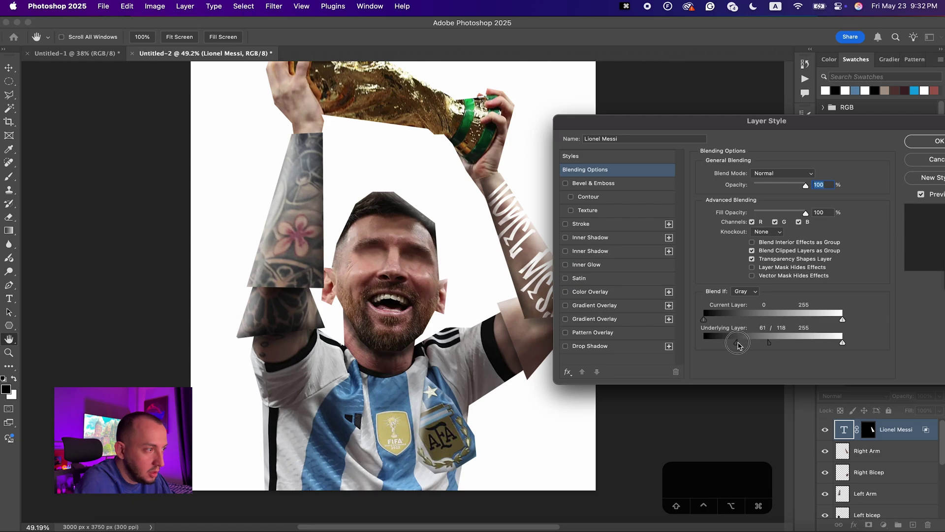
drag(769, 343, 813, 346)
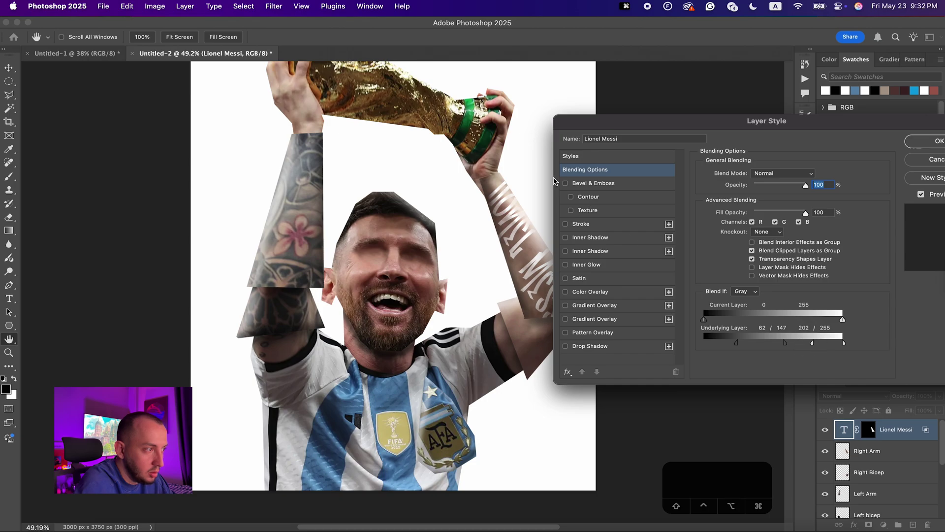
- Refine the Lionel Messi text's underlying-layer highlight split to 225/255 and apply the layer style
key(super+equal)
key(super+equal)
key(super+equal)
key(super+equal)
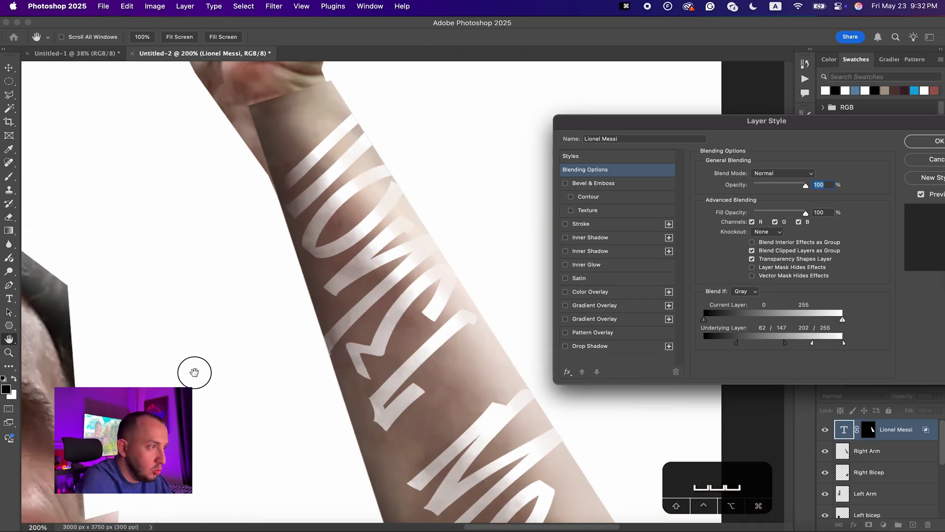
drag(813, 343, 834, 348)
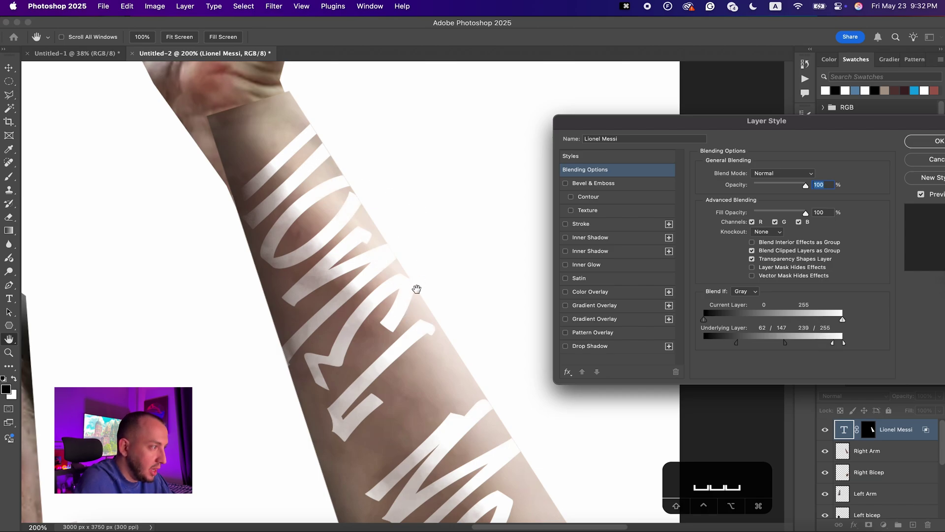
mouse_move(832, 350)
mouse_down()
mouse_move(797, 345)
mouse_move(831, 346)
mouse_up()
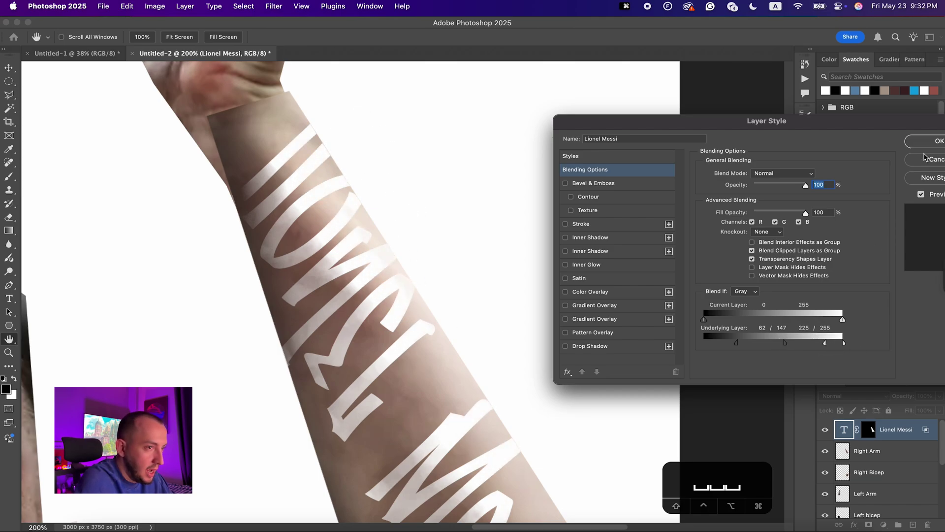
click(925, 141)
- Fade parts of the forearm lettering on its layer mask with the soft black brush, and paint its elbow end back in white
key(b)
scroll(432, 350, down, 3)
scroll(431, 350, down, 2)
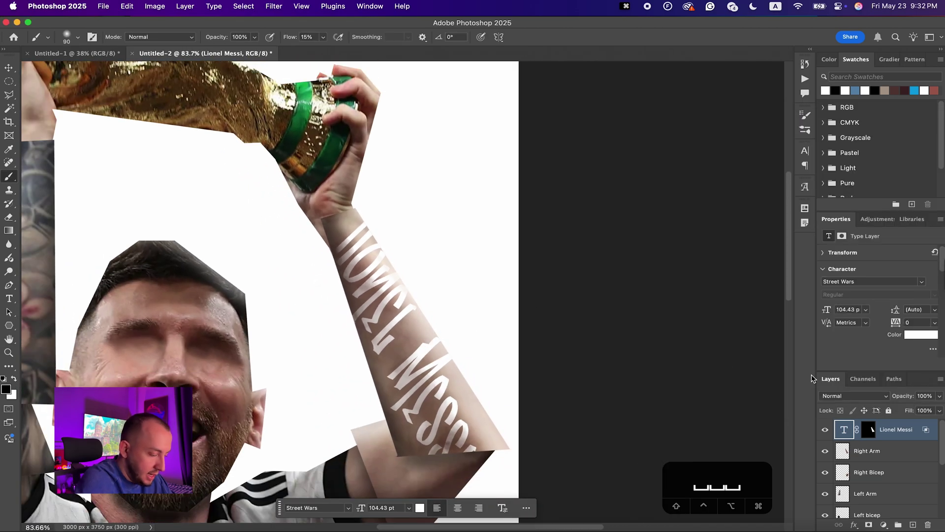
click(869, 429)
key(b)
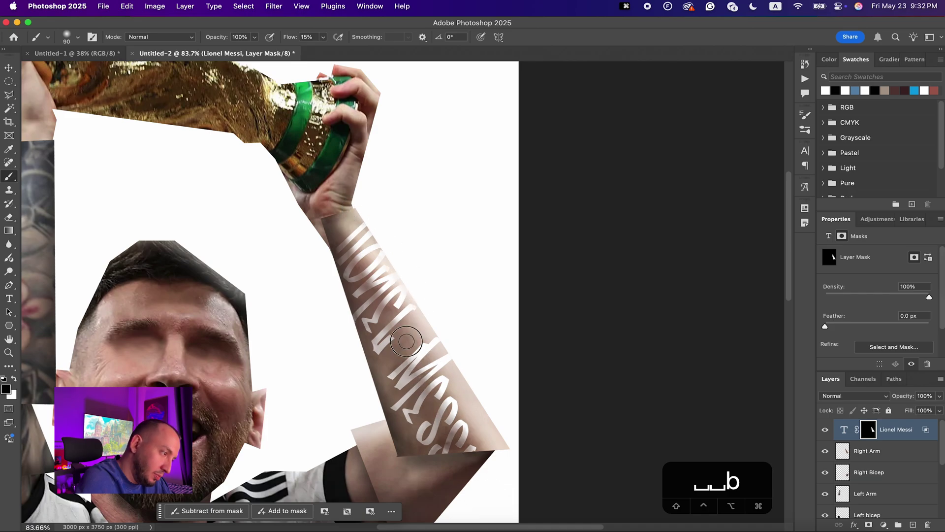
scroll(409, 341, down, 5)
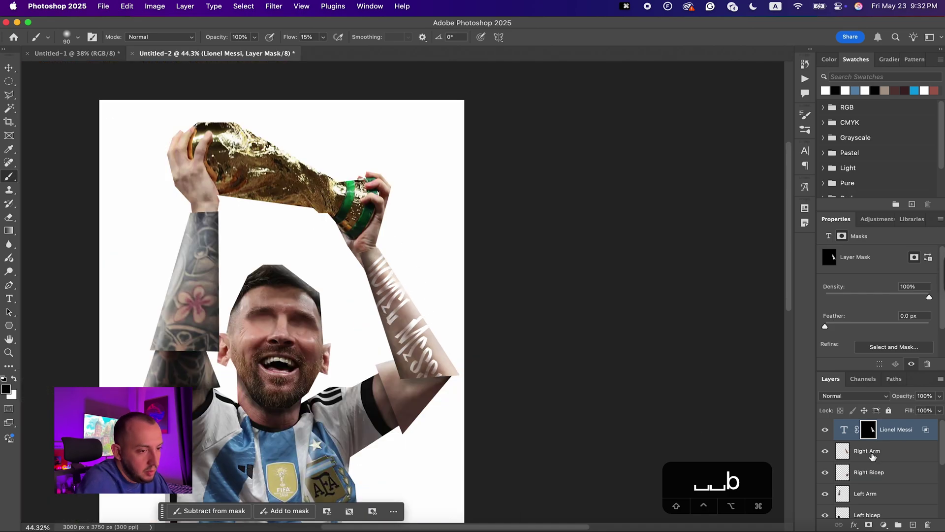
key(x)
drag(412, 387, 436, 382)
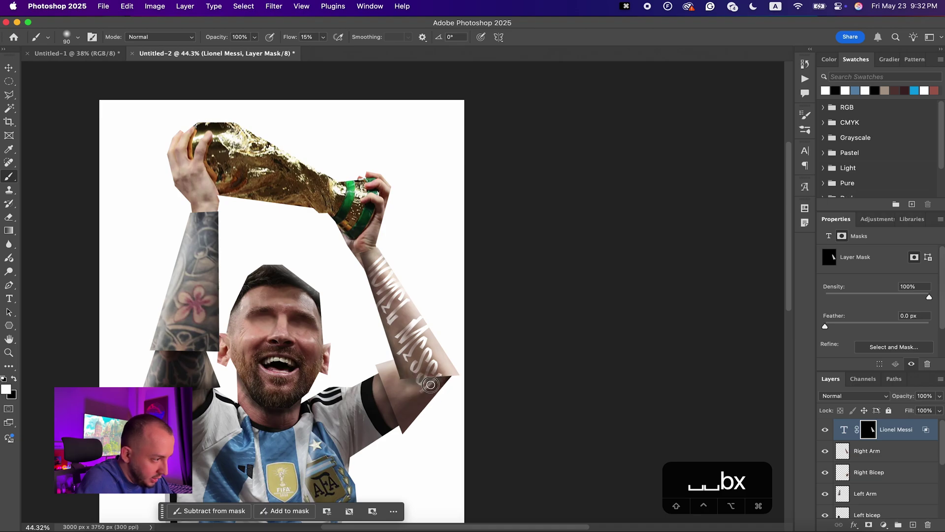
key(x)
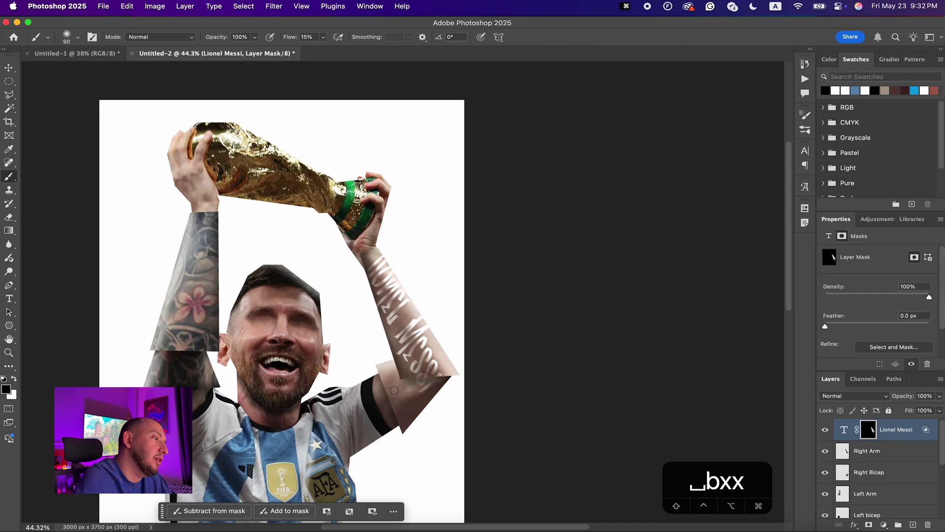
- Add the white Street Wars text "World Cup" at 40.08 pt on the shirt, beside the FIFA badge
scroll(394, 390, left, 5)
scroll(394, 390, down, 1)
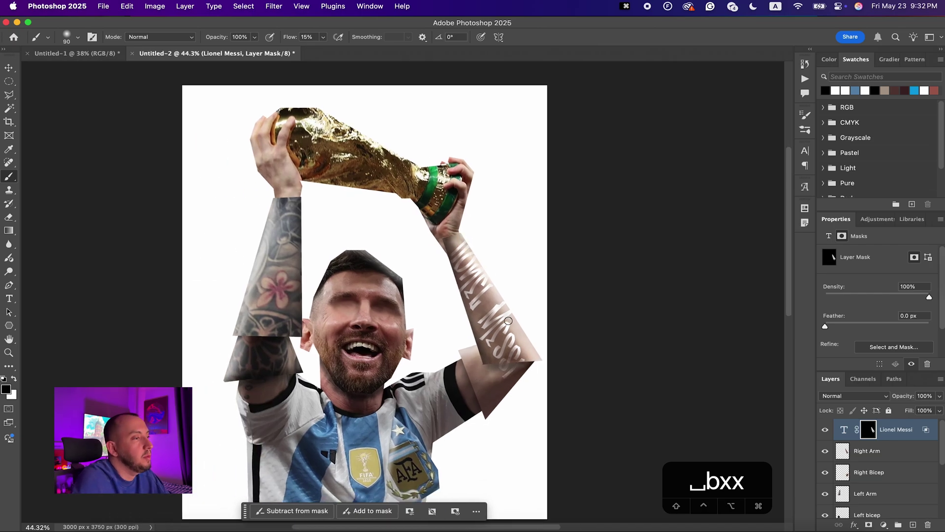
scroll(592, 431, left, 3)
scroll(592, 432, down, 2)
key(t)
click(325, 406)
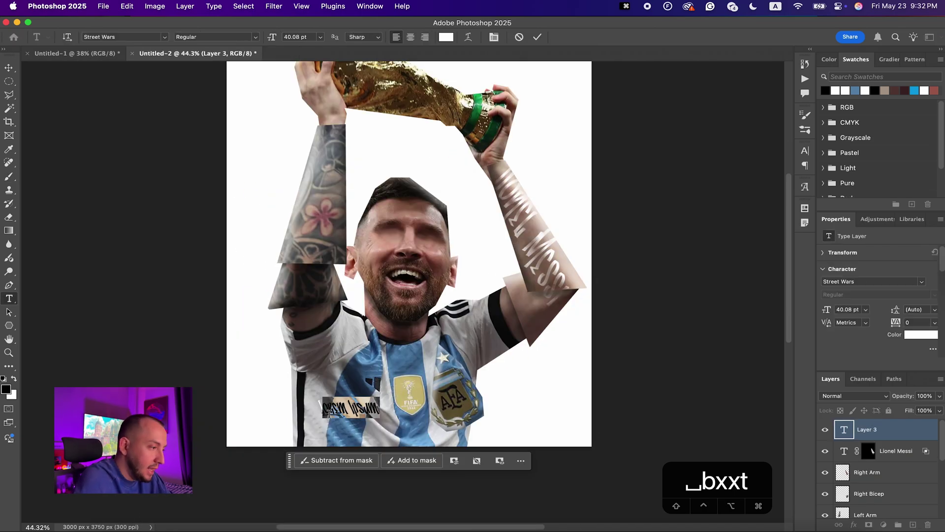
text(Wo)
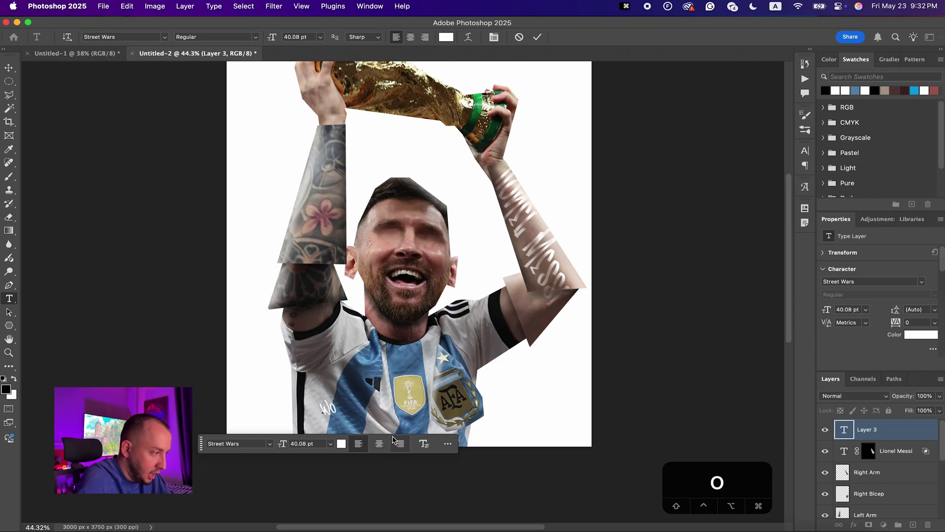
text(rld Cup)
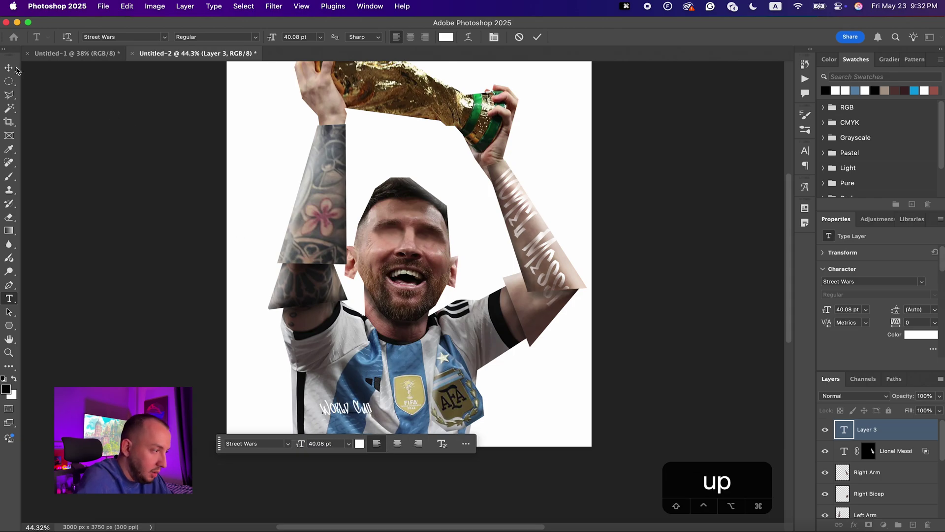
- Enlarge the World Cup text to 107.19 pt, rotate it to -81.33°, and place it along the shirt's side below the tattooed arm
click(9, 68)
key(super+t)
drag(385, 382, 308, 282)
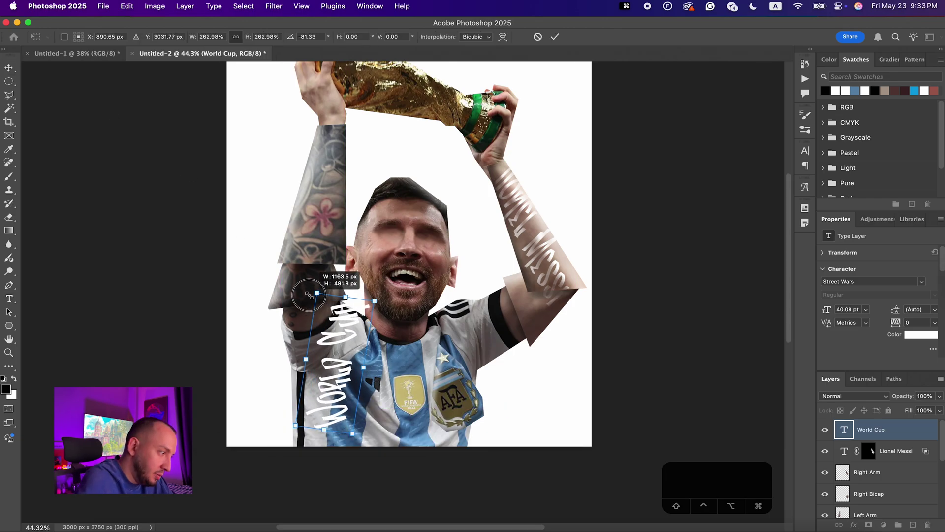
drag(342, 332, 327, 379)
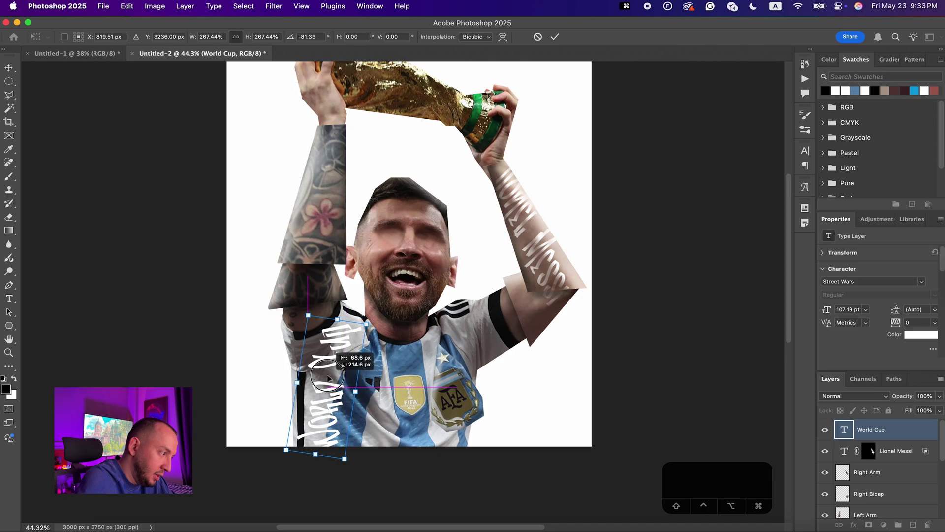
key(Return)
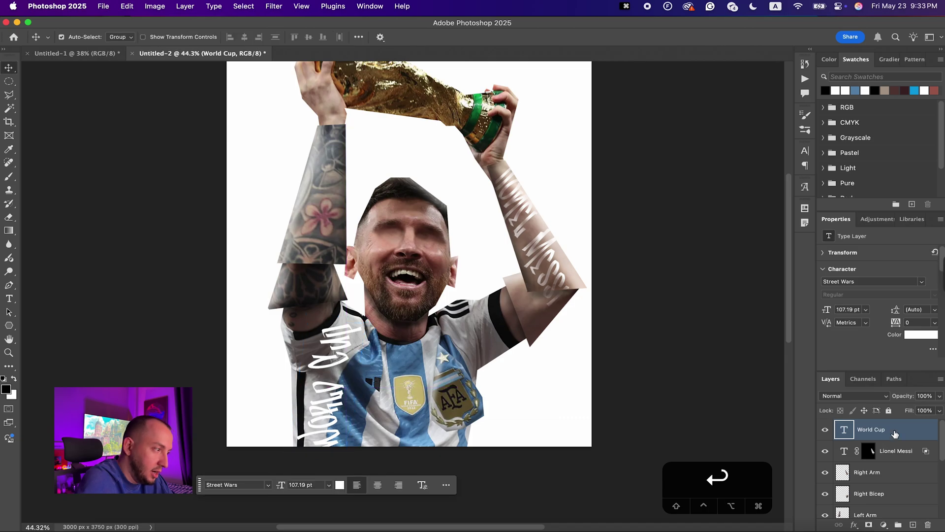
- Rasterize the World Cup text and warp it so the lettering curves with the shirt's shoulder and side
right_click(895, 433)
click(866, 481)
key(super+t)
right_click(329, 382)
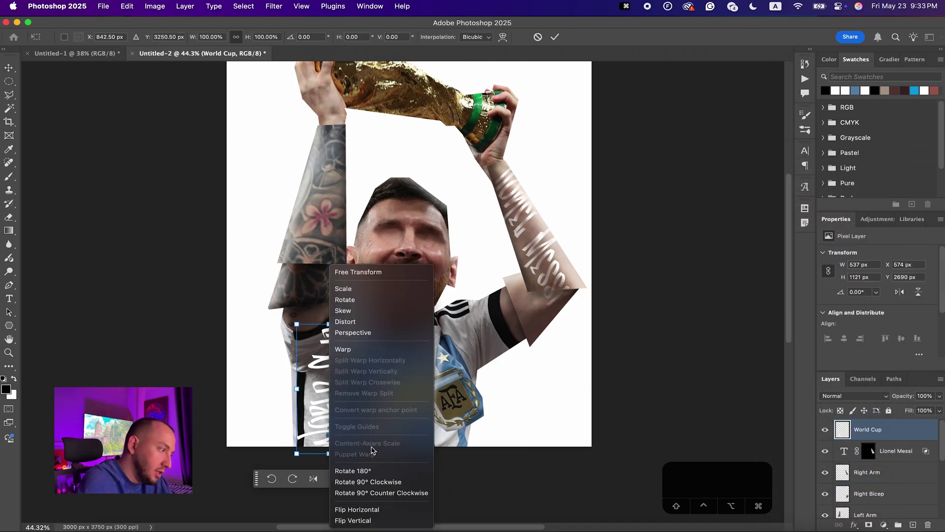
click(346, 349)
drag(335, 405, 327, 403)
drag(340, 324, 370, 347)
drag(297, 324, 314, 325)
drag(362, 367, 359, 370)
drag(340, 453, 331, 471)
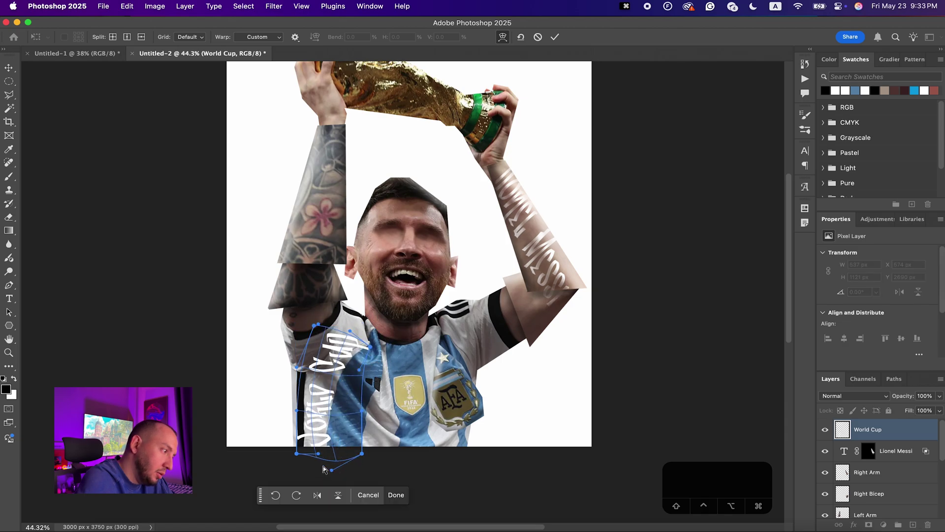
key(Return)
key(Return)
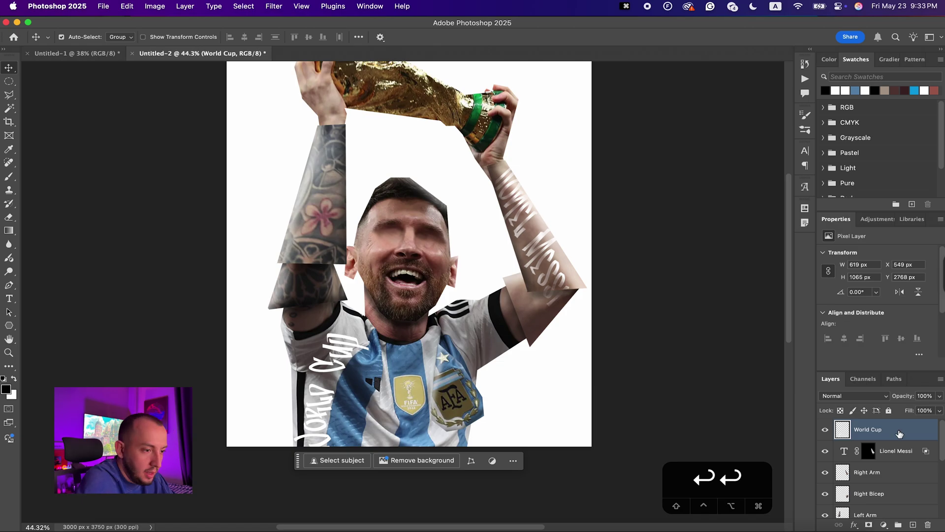
- Split the World Cup layer's Blend If underlying-layer sliders to 49/123 and 176/255, and apply the layer style
double_click(899, 433)
drag(671, 343, 737, 344)
drag(668, 343, 698, 346)
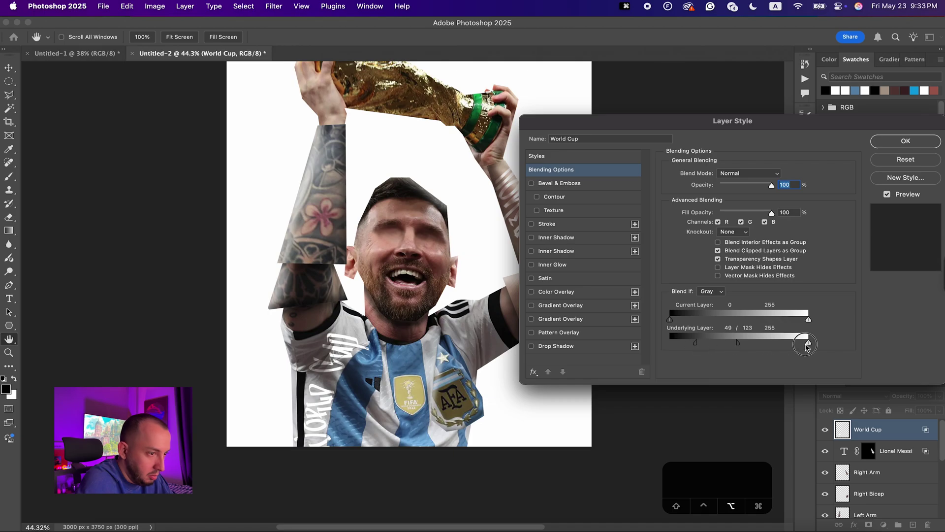
drag(808, 342, 766, 346)
key(Return)
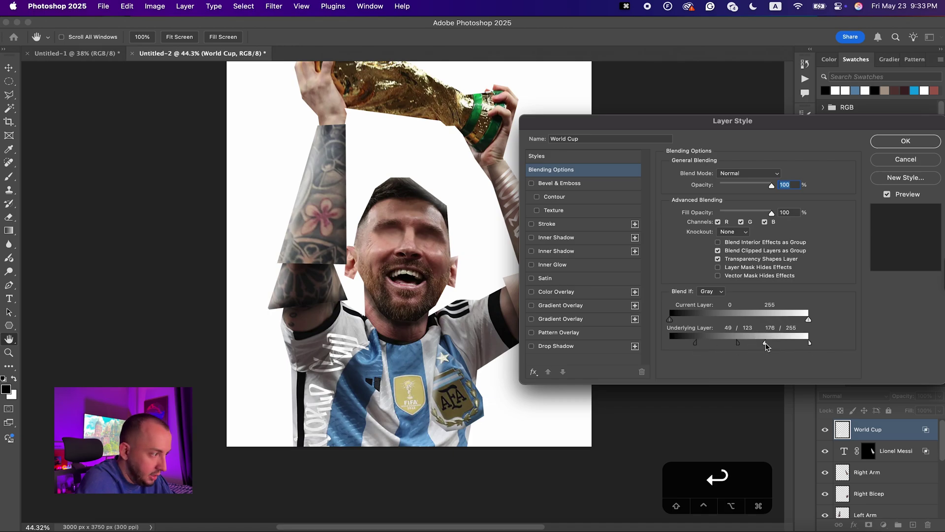
- Add a layer mask to World Cup and fade parts of the lettering with the soft black brush
click(869, 524)
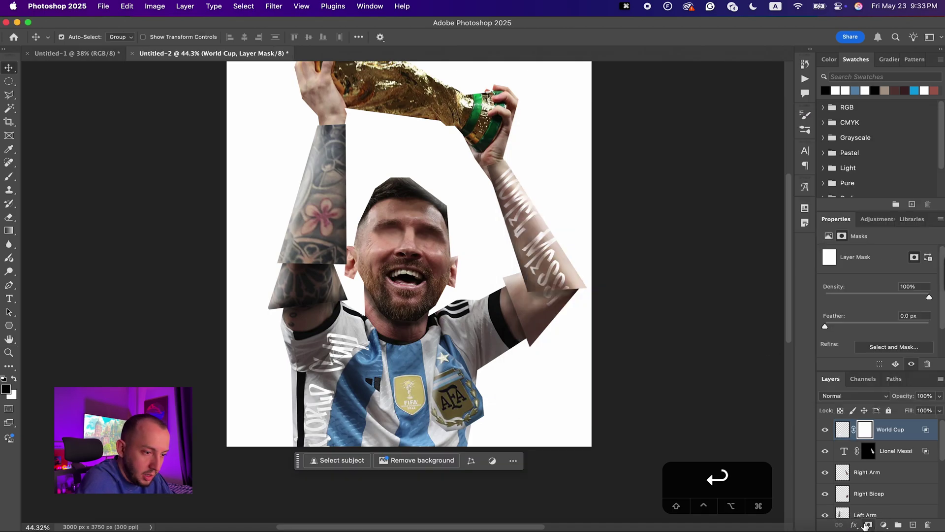
key(b)
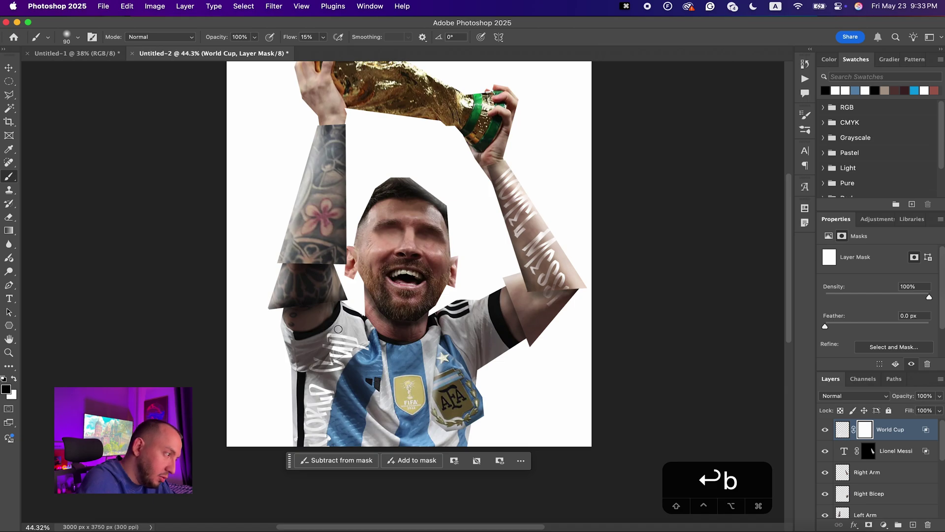
mouse_move(361, 356)
mouse_down()
mouse_move(374, 342)
mouse_move(352, 384)
mouse_move(343, 352)
mouse_move(349, 379)
mouse_up()
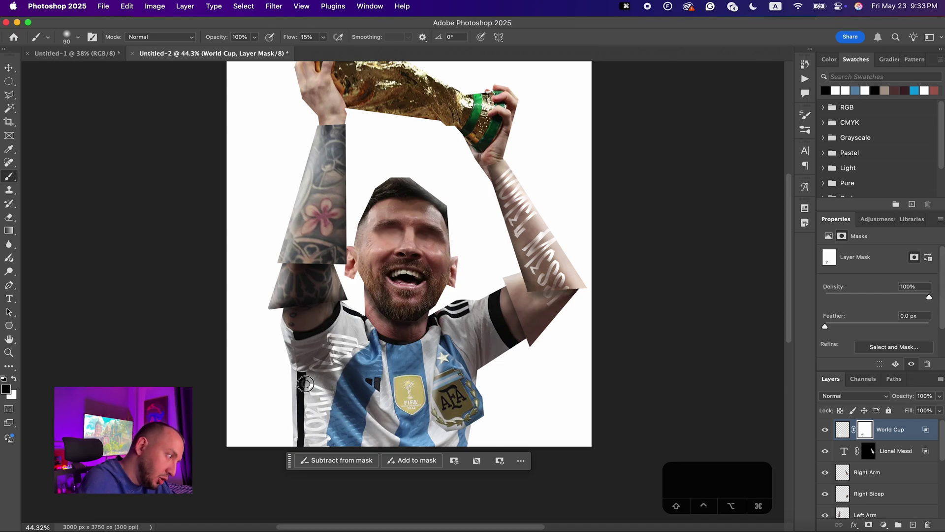
key(bracketleft)
key(bracketleft)
key(bracketleft)
key(bracketleft)
key(bracketleft)
key(bracketleft)
key(bracketleft)
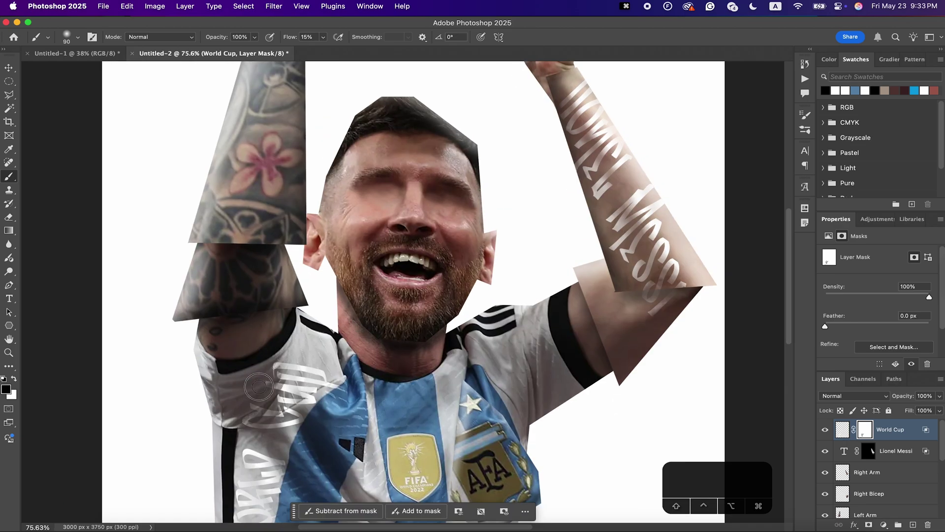
scroll(325, 389, up, 3)
key(v)
scroll(645, 365, down, 3)
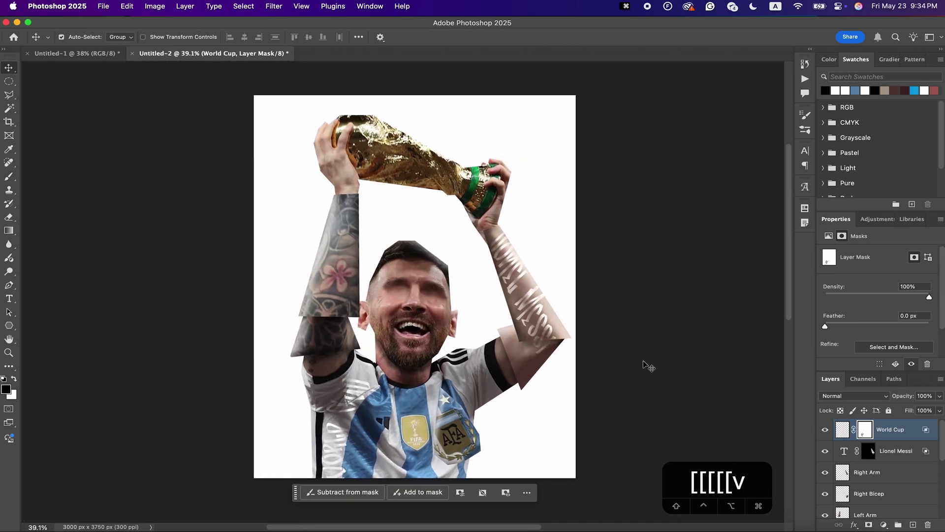
- Hide the white Background and stamp the remaining visible layers into a new top layer named Merged
scroll(871, 457, down, 5)
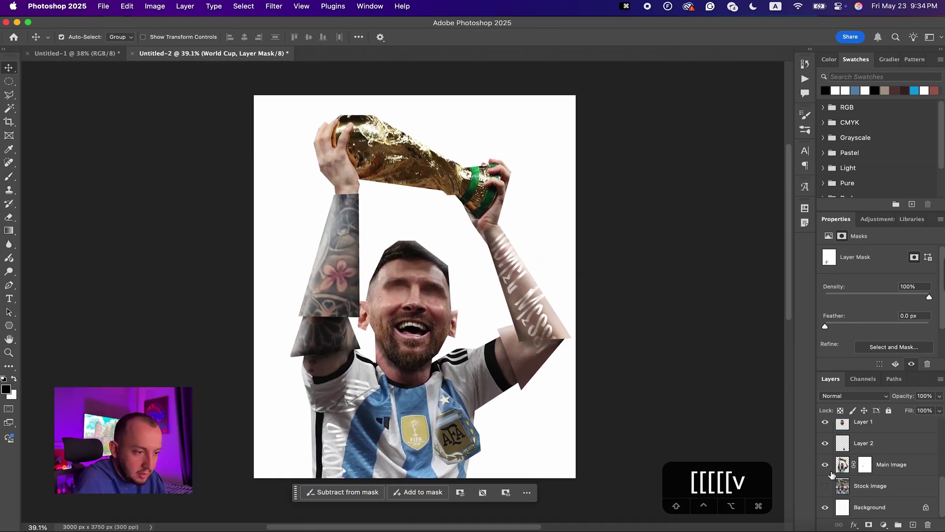
click(825, 507)
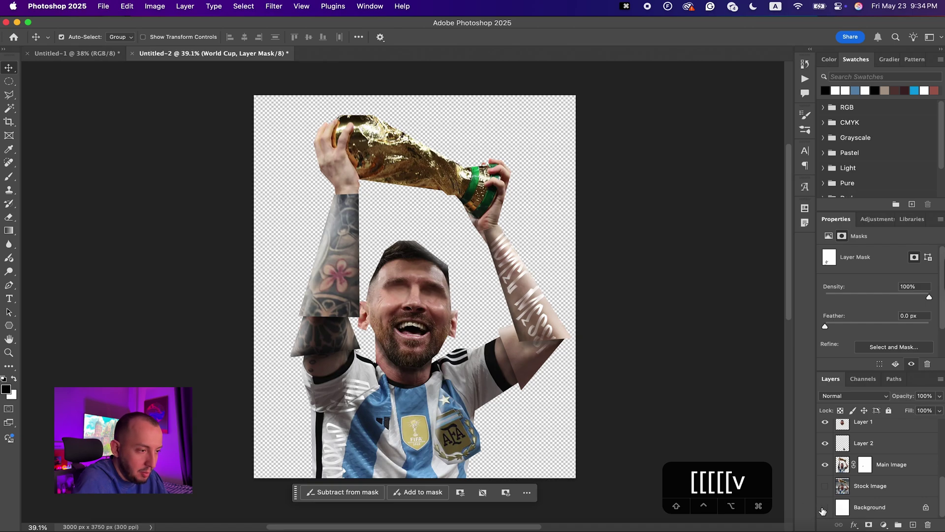
scroll(820, 492, up, 5)
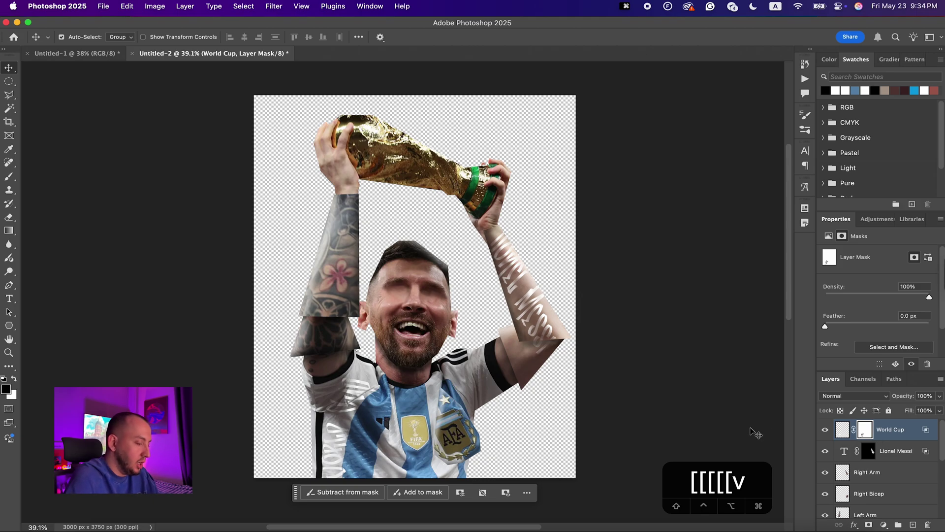
key(super)
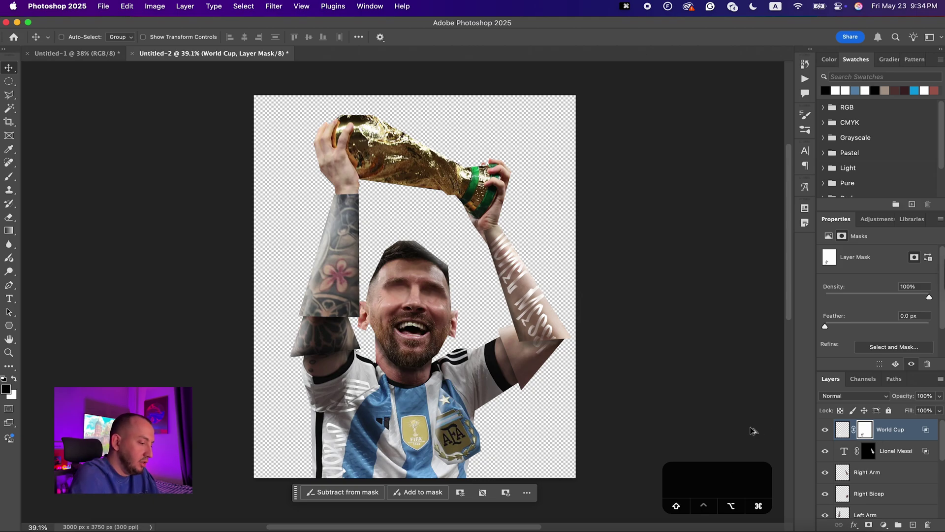
key(super+alt+shift+e)
double_click(864, 429)
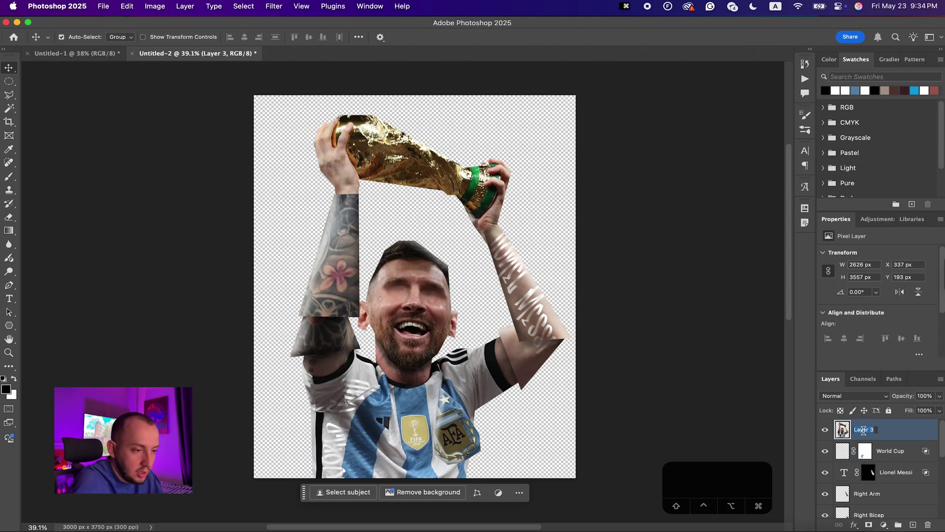
text(Merged)
key(Return)
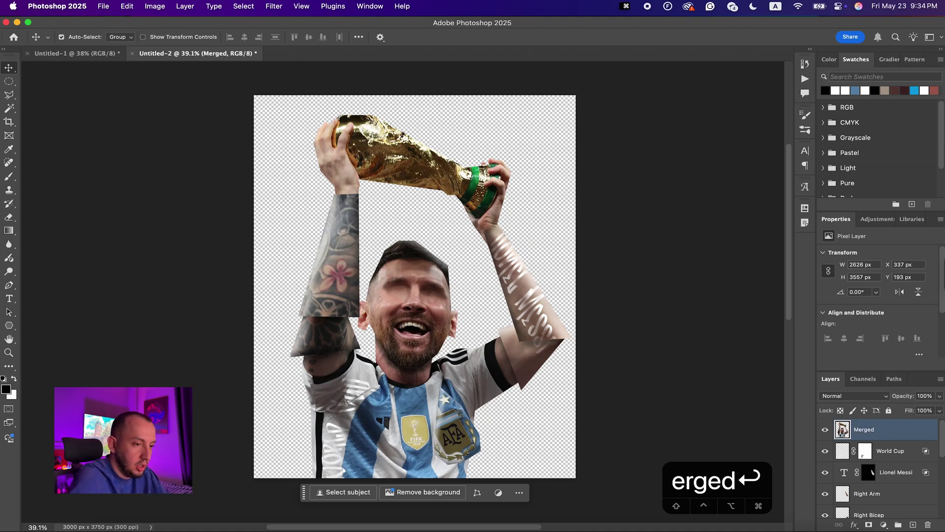
- Add a Solid Color fill layer directly above the Background with the muted blue #5e88ac
scroll(893, 471, down, 5)
click(873, 507)
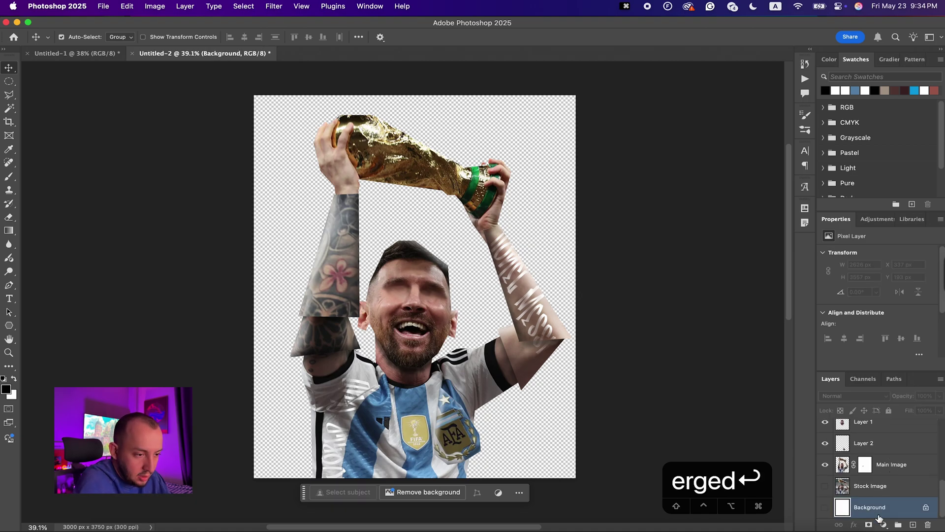
click(884, 525)
click(880, 340)
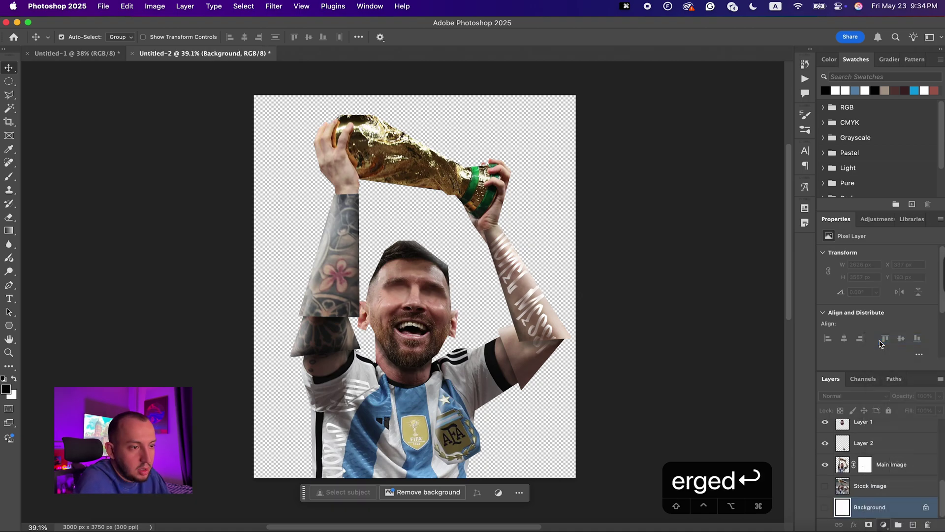
click(856, 91)
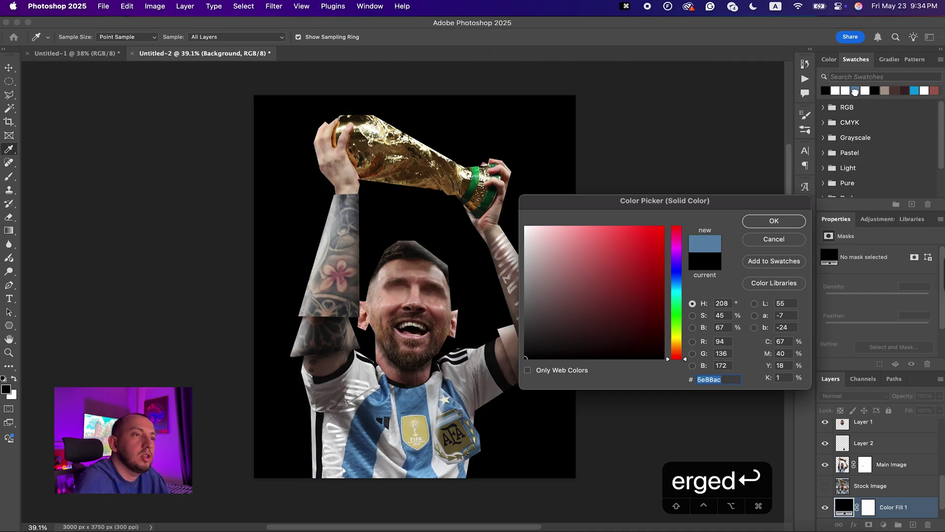
drag(617, 219, 565, 186)
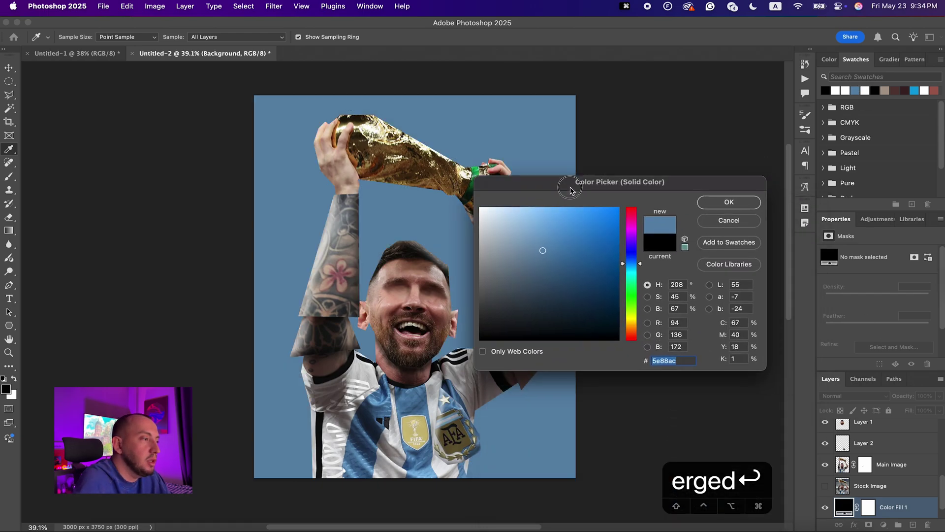
key(Return)
- Open the Filter Gallery on the Merged layer, fit the figure in the preview, and switch to the Cutout effect
scroll(881, 433, up, 10)
click(876, 431)
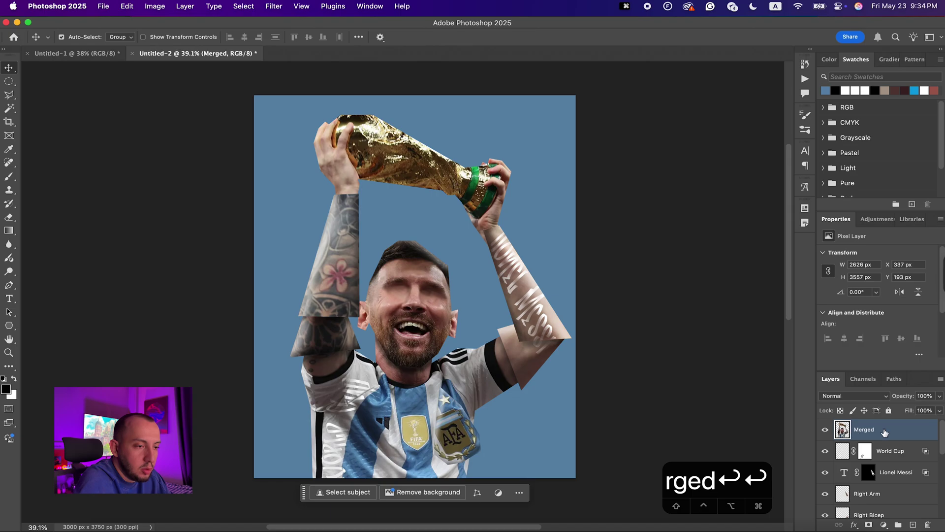
click(272, 6)
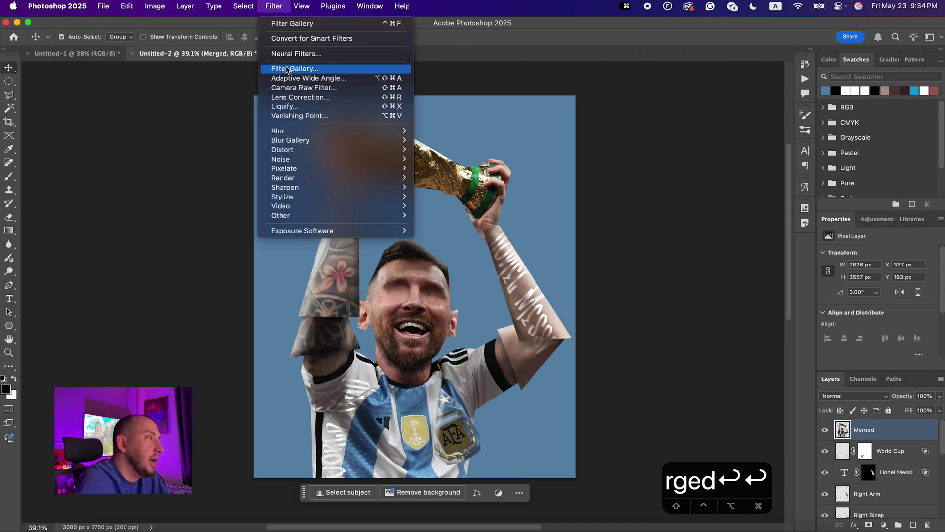
click(287, 69)
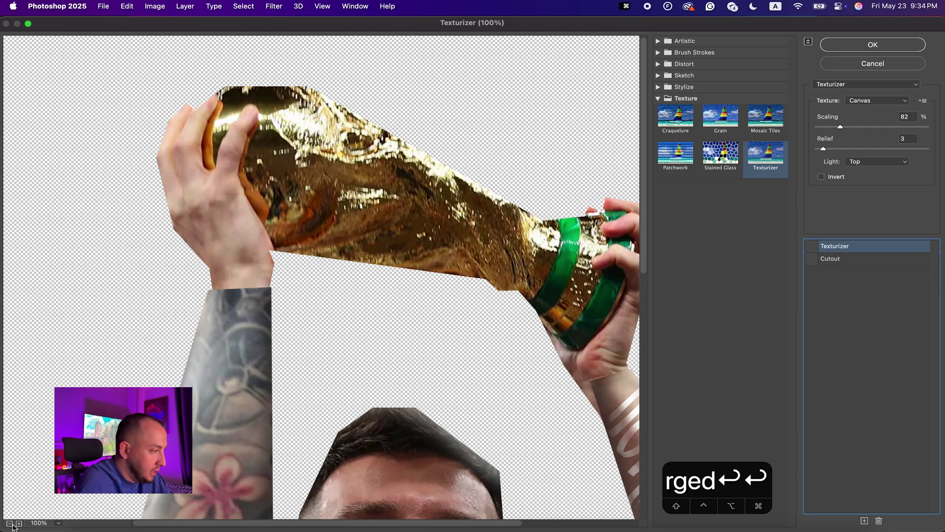
click(10, 523)
click(9, 523)
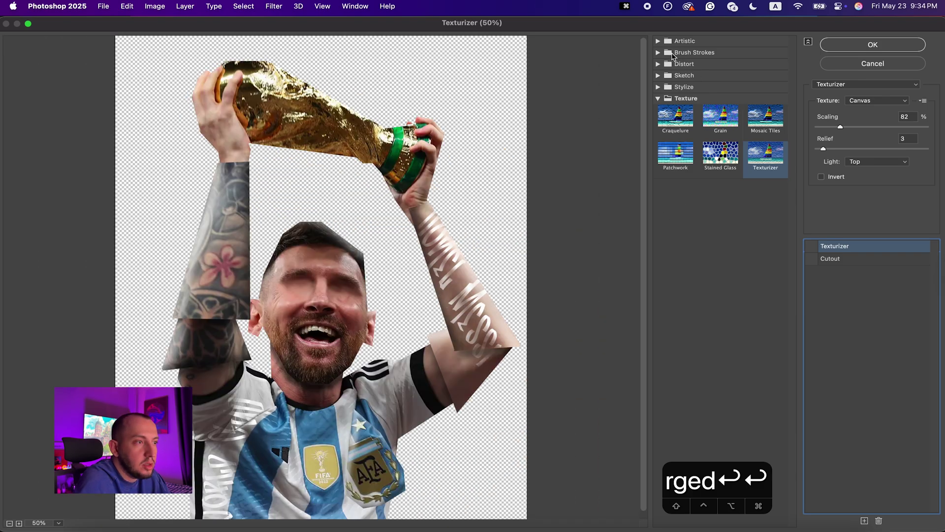
click(658, 42)
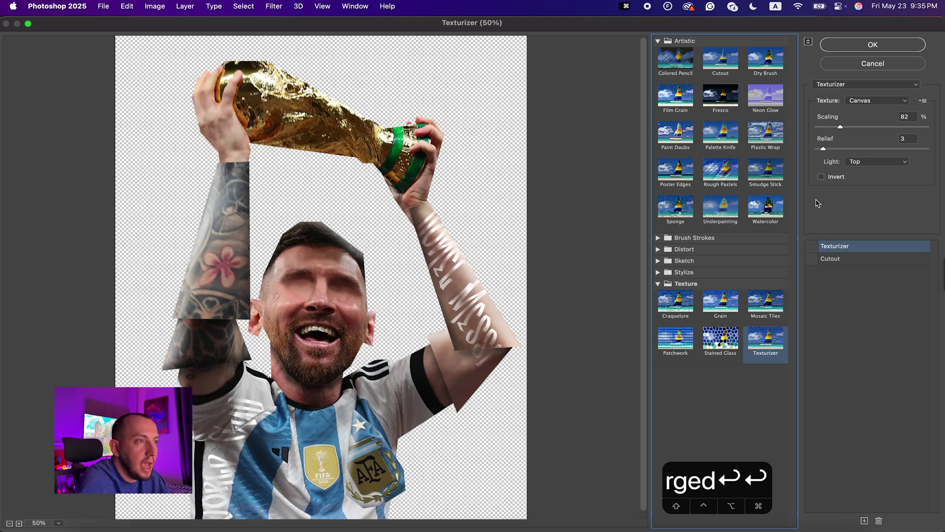
click(832, 258)
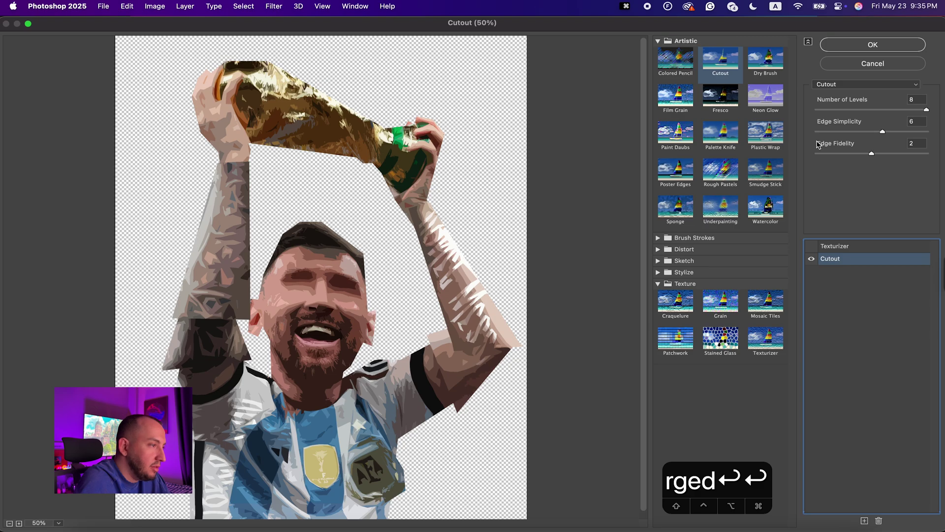
- Set the Cutout filter to 8 levels, edge simplicity 6 and edge fidelity 3, and apply it to Merged
drag(888, 133, 821, 134)
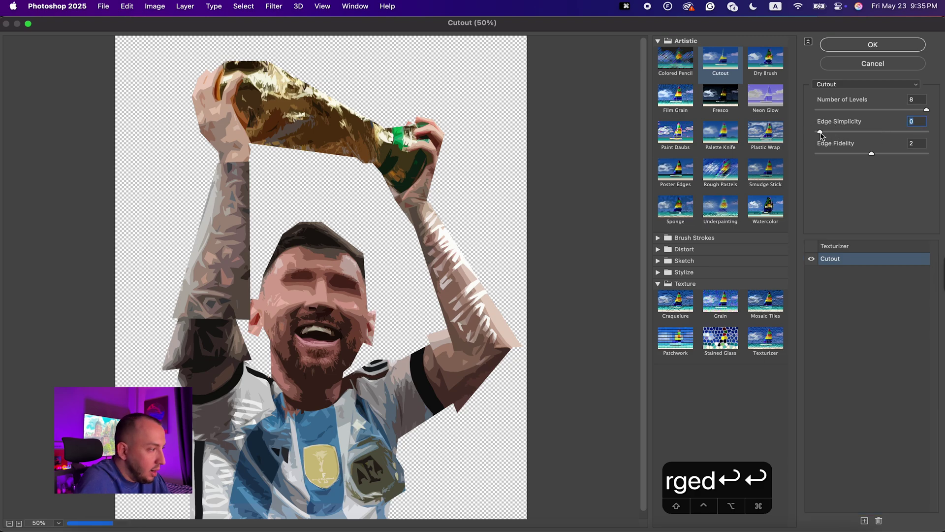
click(841, 132)
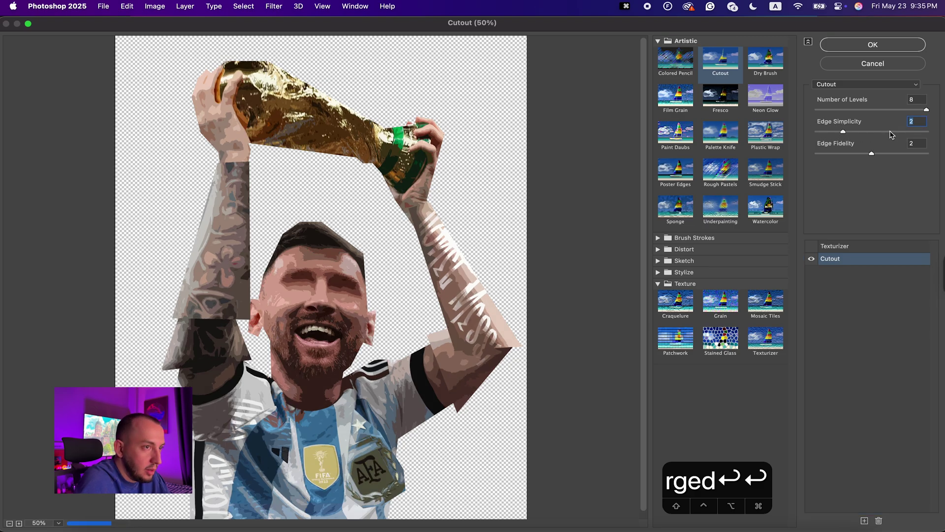
drag(890, 134, 901, 136)
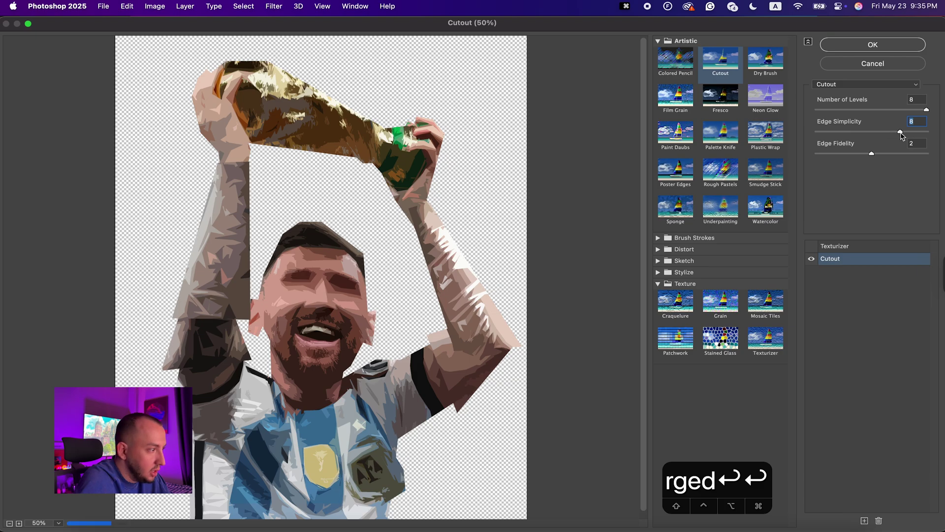
click(881, 132)
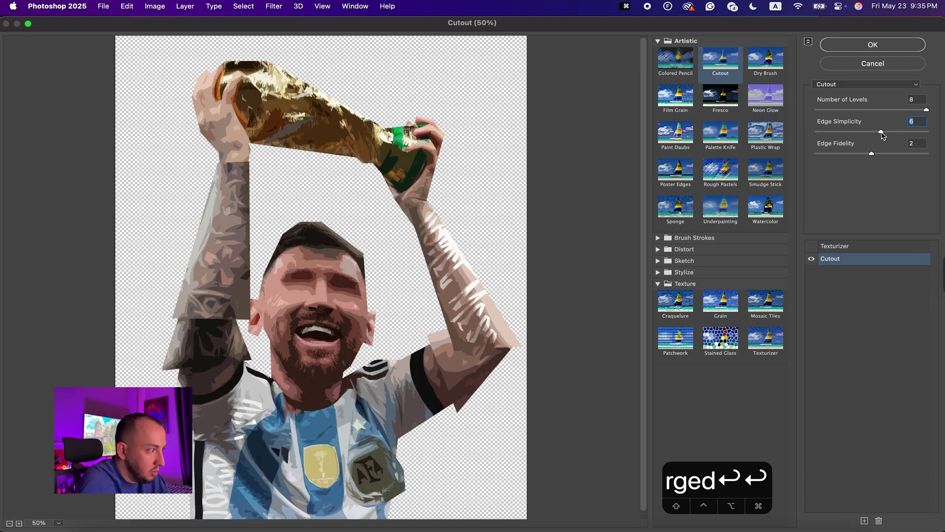
click(888, 133)
drag(889, 132, 880, 132)
click(902, 110)
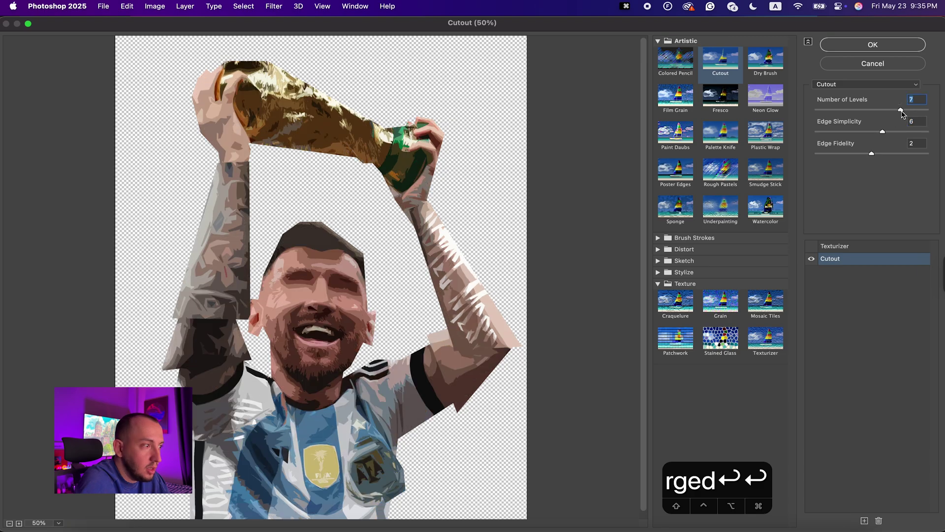
drag(900, 110, 943, 109)
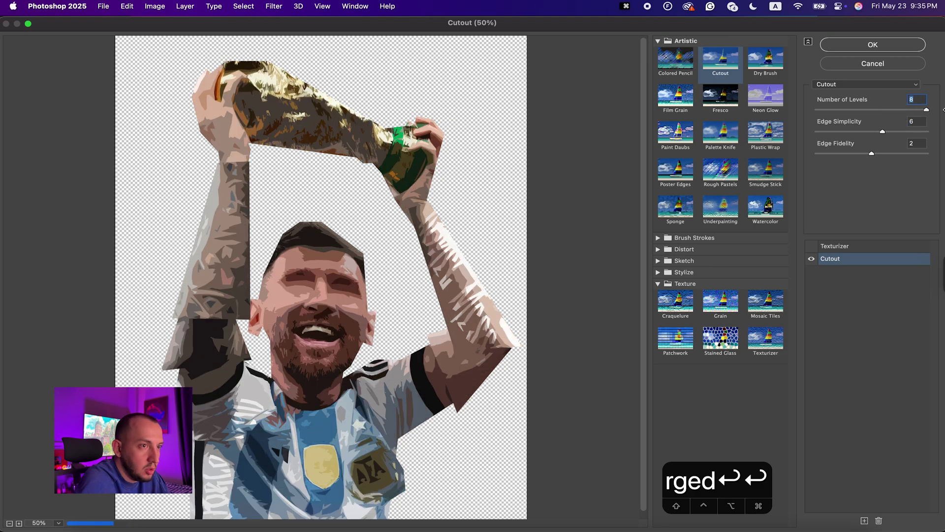
click(919, 155)
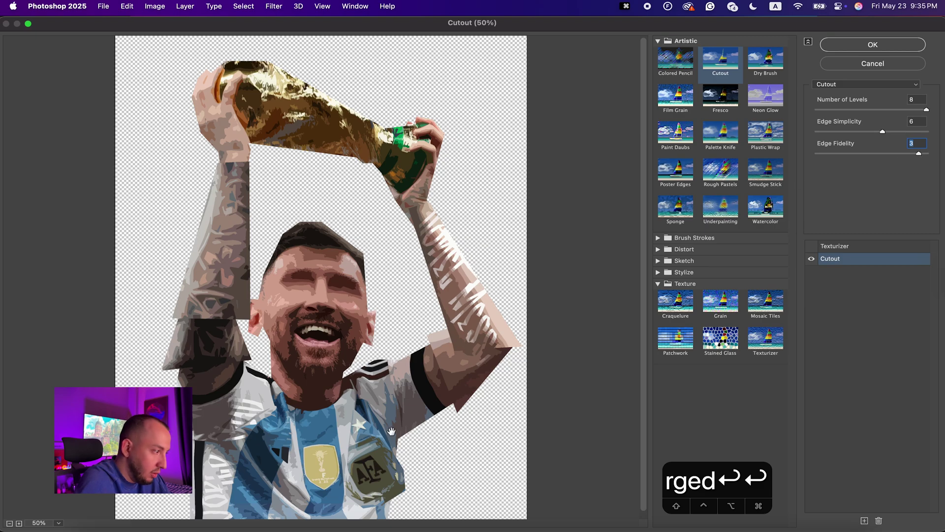
click(855, 47)
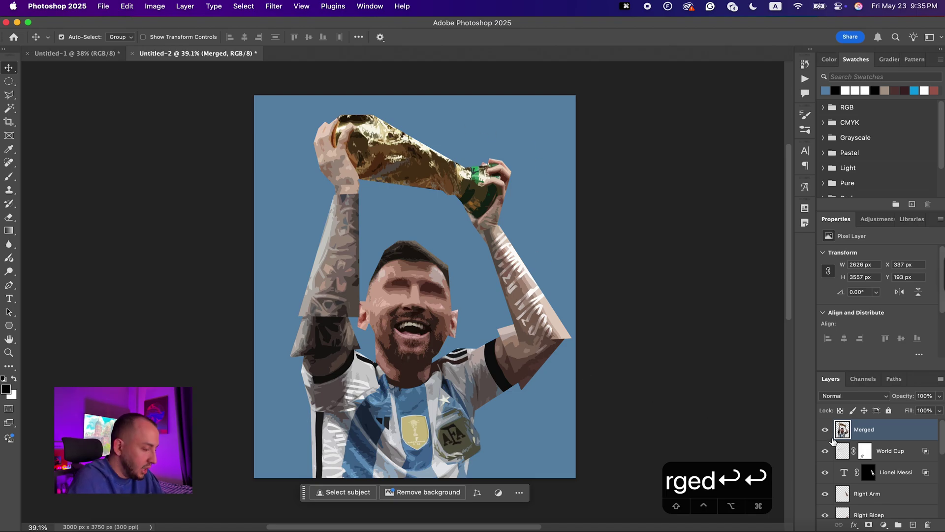
- Stamp the filtered figure and the blue background into a new layer above Merged
key(super)
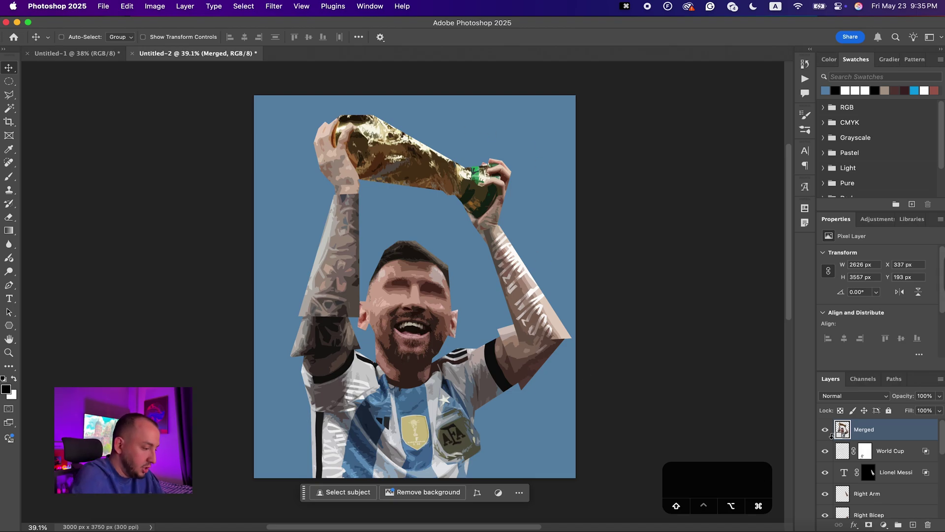
key(shift+alt+super+e)
scroll(389, 221, up, 5)
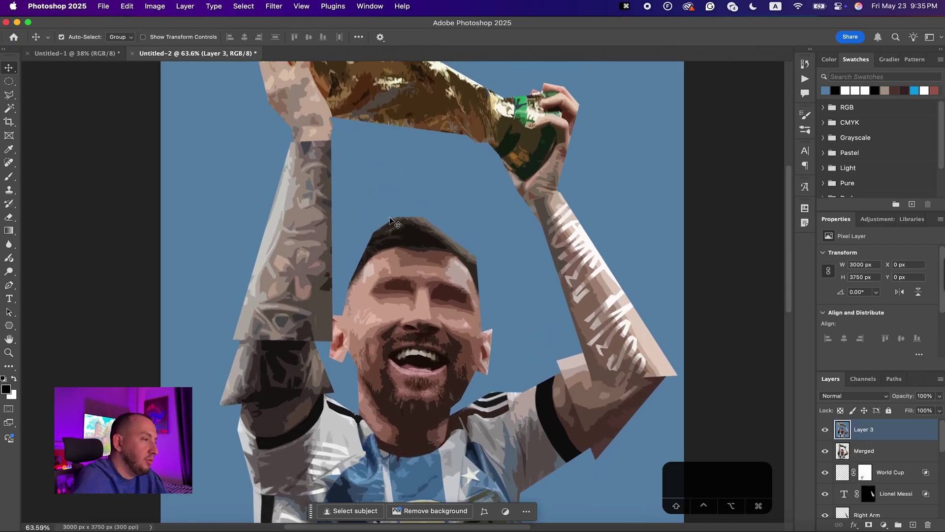
- Activate the Brush tool and choose the first 175 px brush from the recently used presets
key(b)
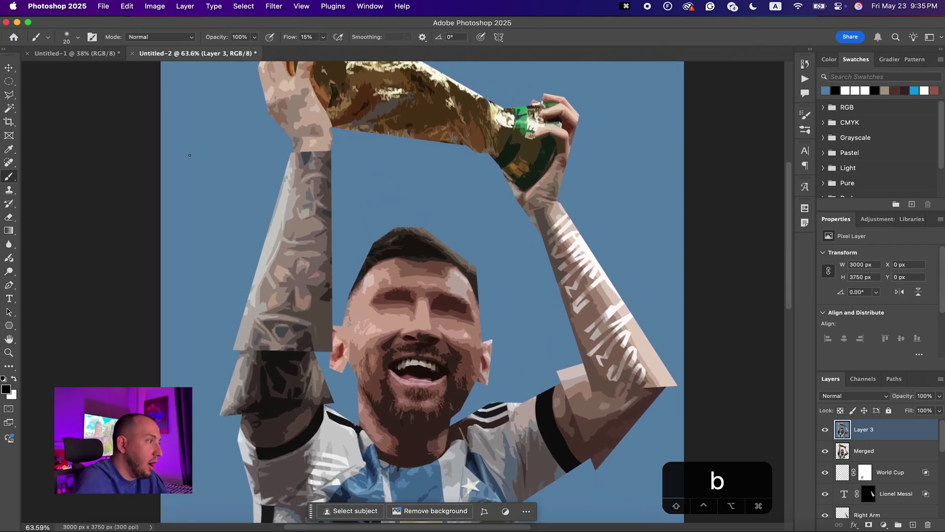
click(76, 39)
click(77, 38)
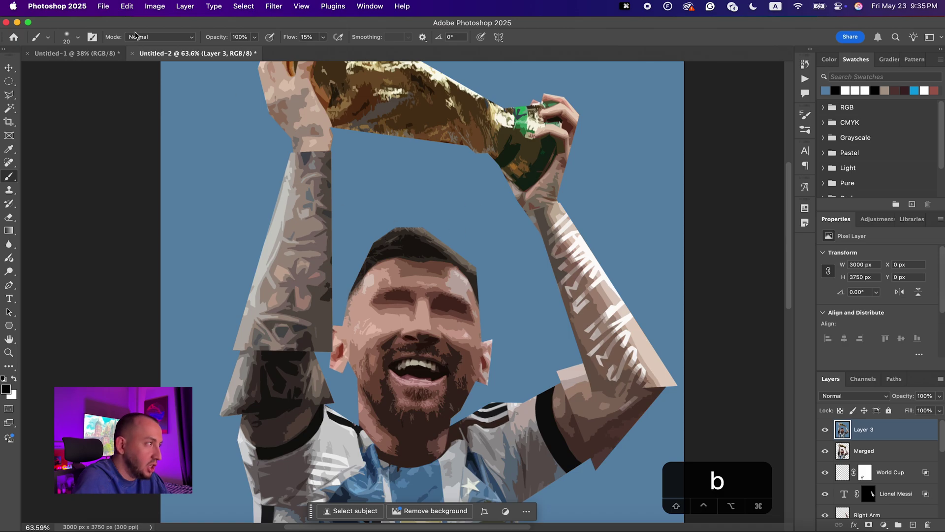
click(76, 38)
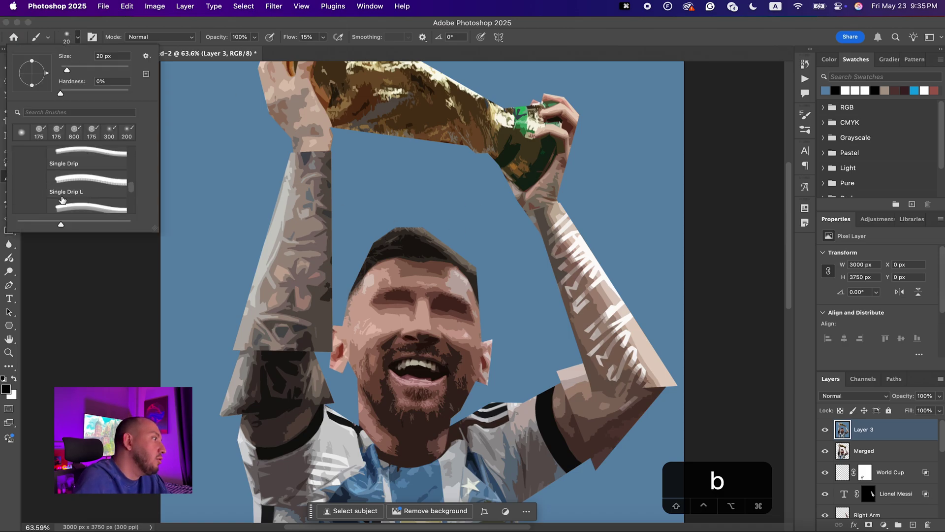
click(39, 133)
click(521, 74)
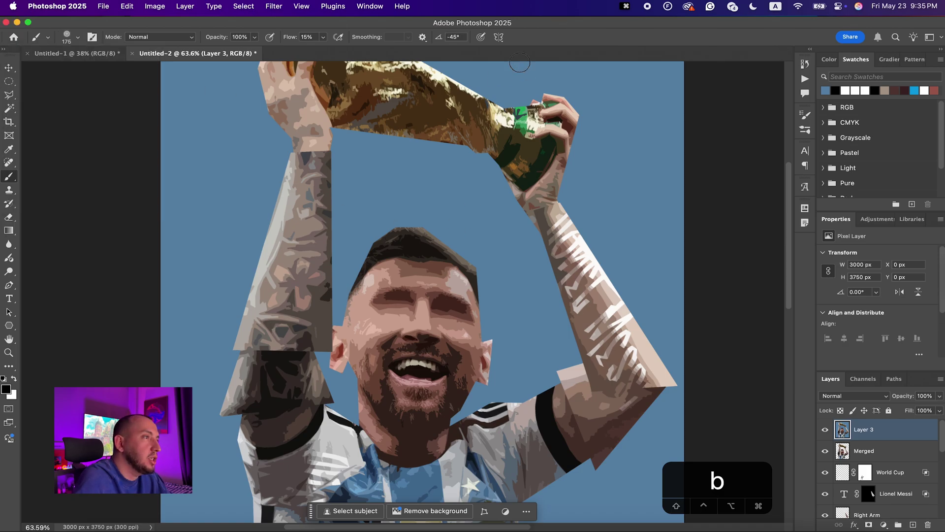
- Switch the brush to white at 100% flow and paint loose test loops over the face to show its grainy texture
drag(344, 266, 442, 316)
key(x)
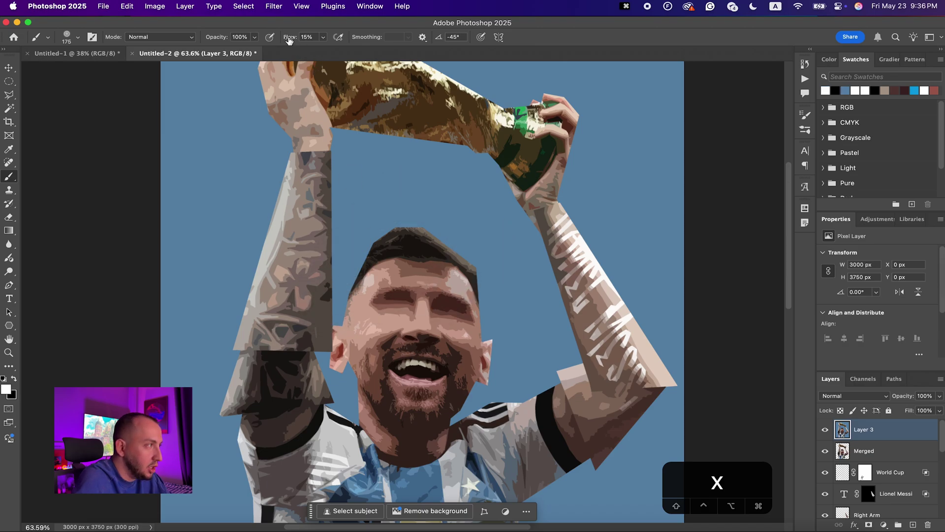
drag(289, 39, 489, 37)
mouse_move(402, 329)
mouse_down()
mouse_move(478, 225)
mouse_move(350, 312)
mouse_move(455, 328)
mouse_move(338, 267)
mouse_up()
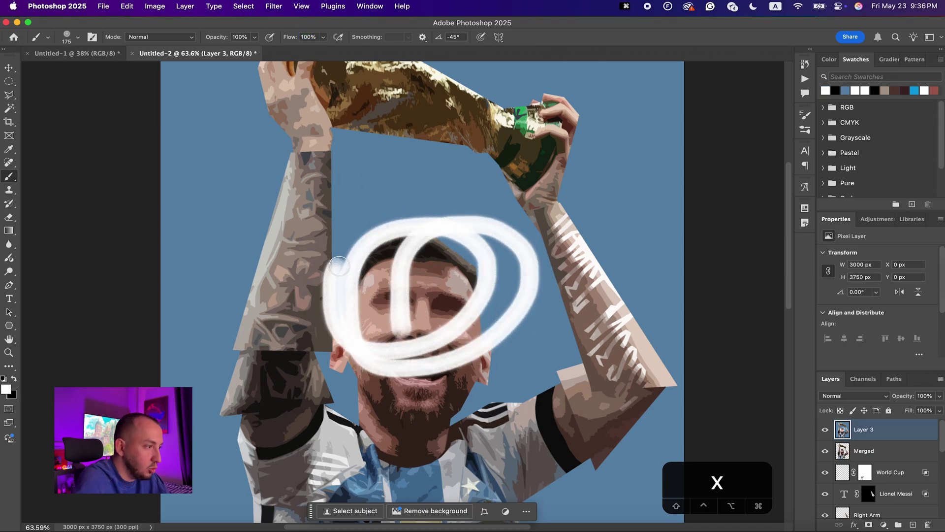
scroll(436, 200, up, 10)
scroll(418, 239, down, 10)
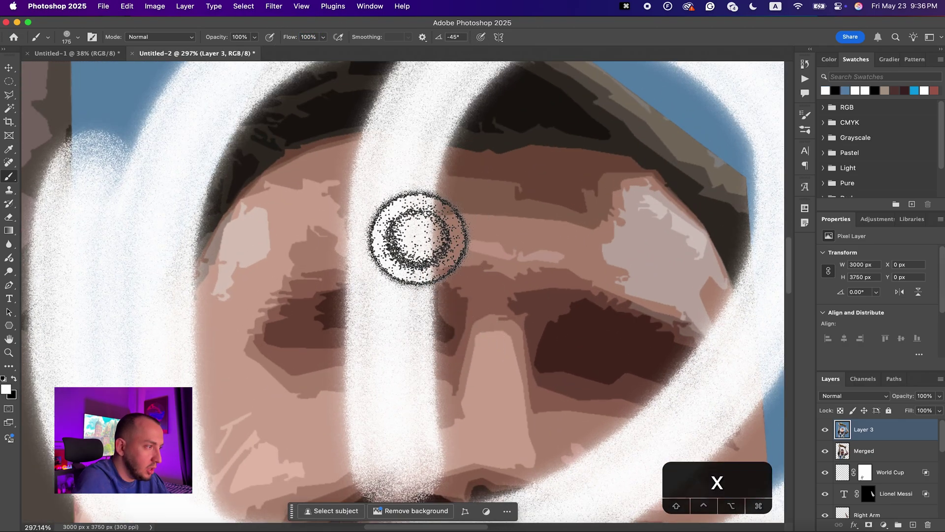
- Undo the white test loops painted over the face and reduce the brush size to 60 px
key(super+z)
key(super+z)
scroll(419, 238, up, 4)
key(bracketleft)
key(bracketleft)
key(bracketleft)
key(bracketleft)
key(bracketleft)
key(bracketleft)
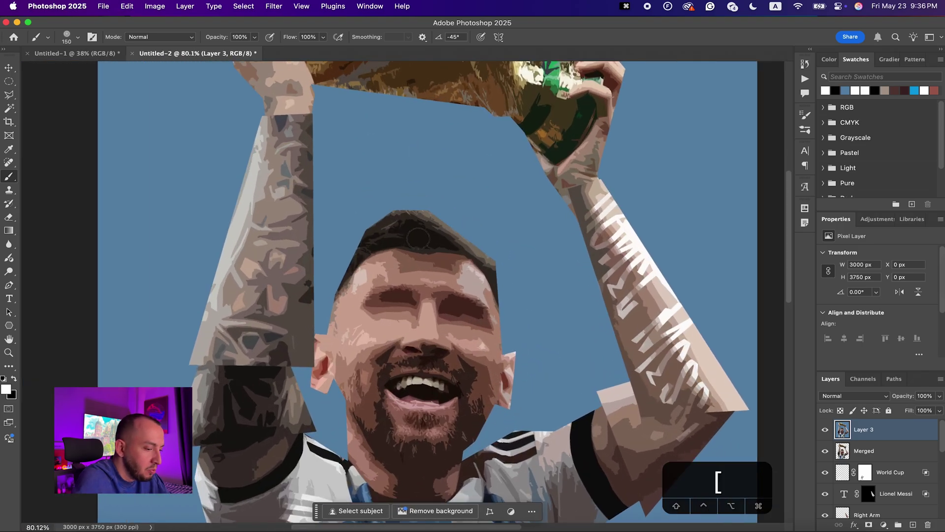
scroll(418, 239, down, 3)
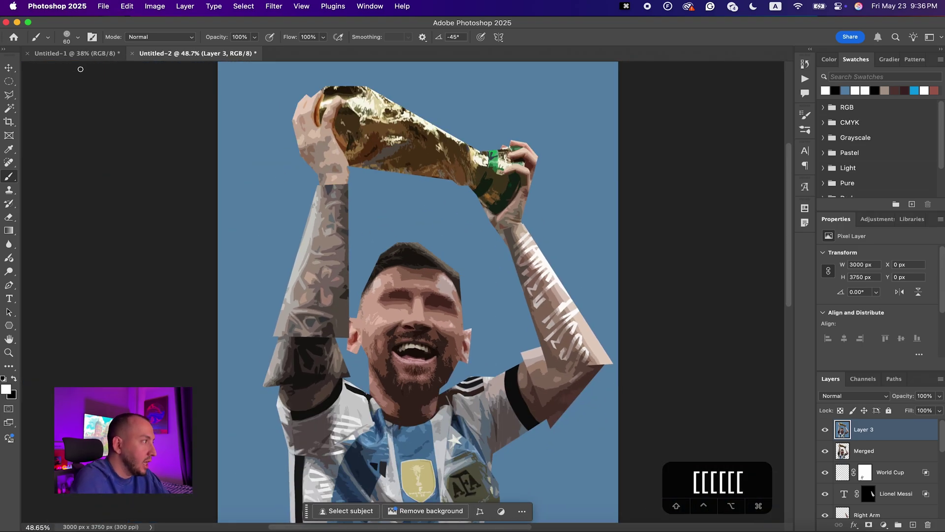
- Select a flat ellipse about 740 by 153 px over the top of the head and convert it to a work path with 2.0 px tolerance
click(8, 82)
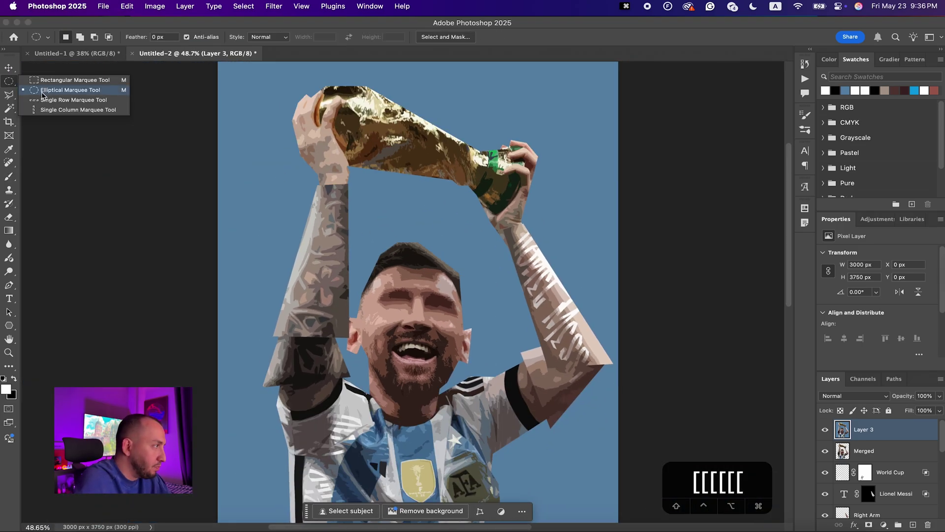
click(60, 94)
drag(368, 231, 468, 253)
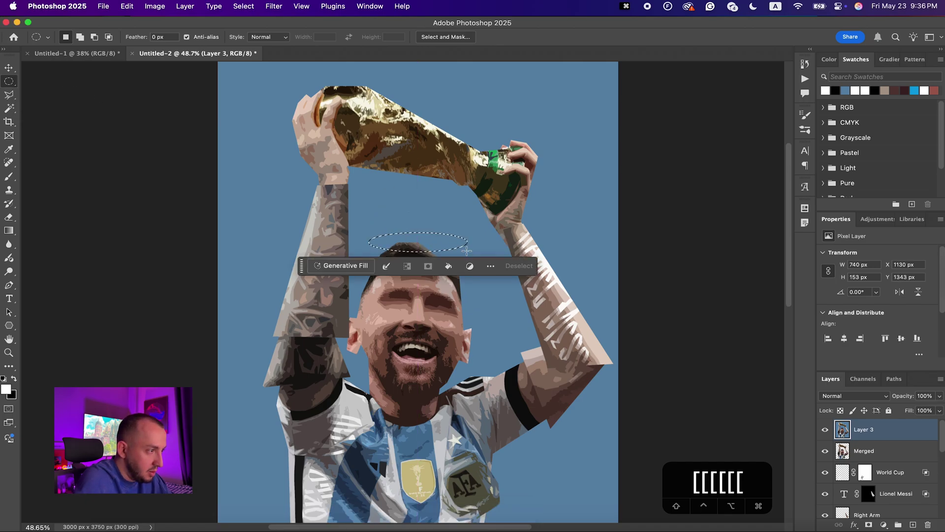
right_click(436, 246)
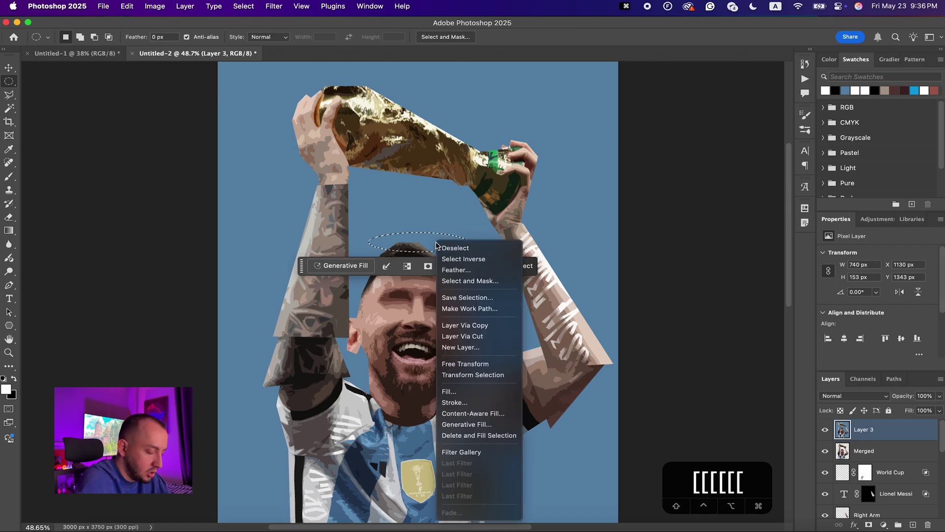
click(470, 309)
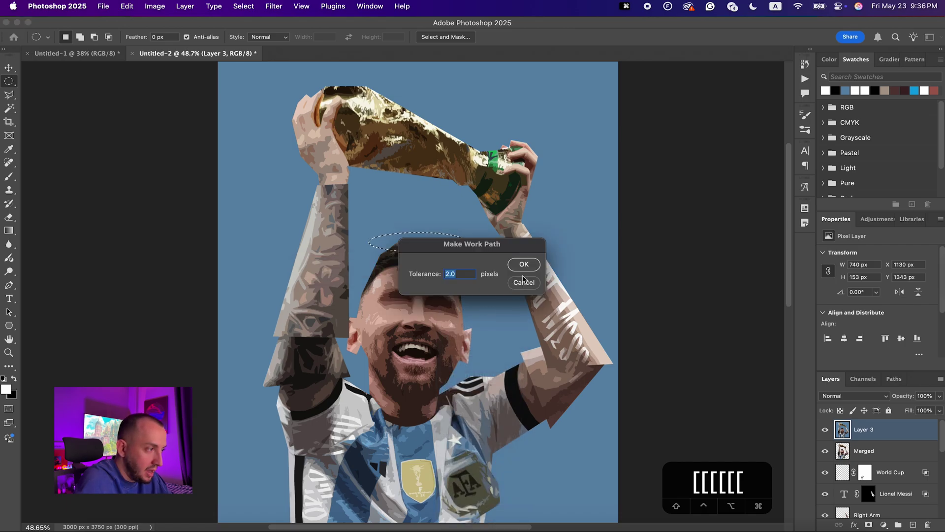
key(Return)
click(895, 380)
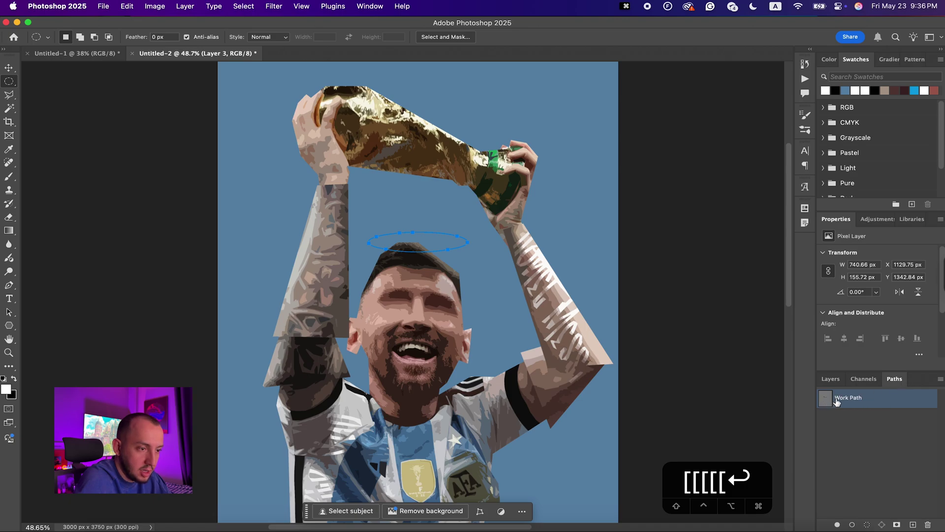
- Add a new layer named doodle above Layer 3 and activate the Brush tool
click(830, 379)
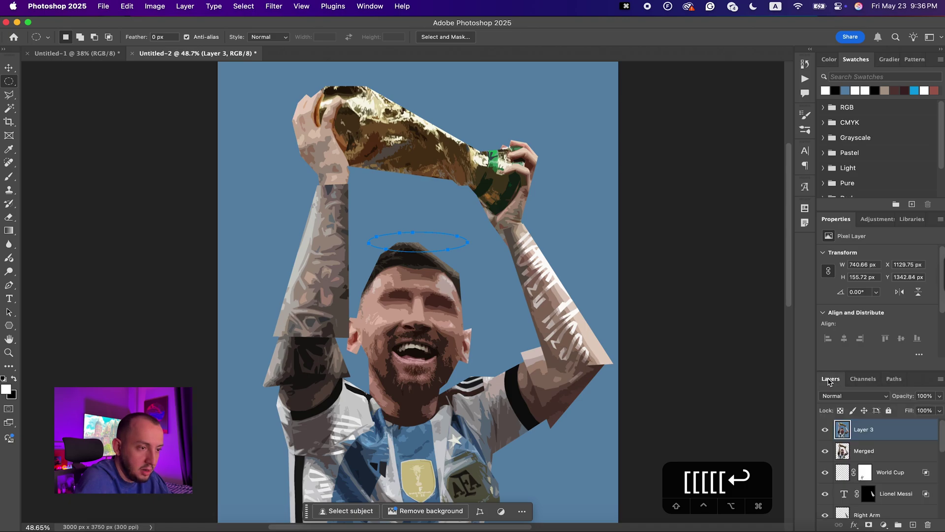
click(913, 526)
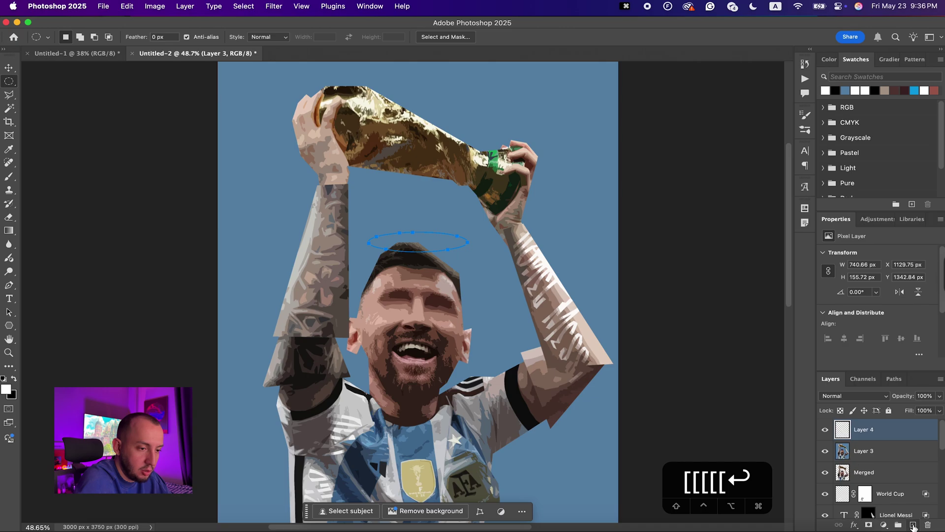
double_click(863, 429)
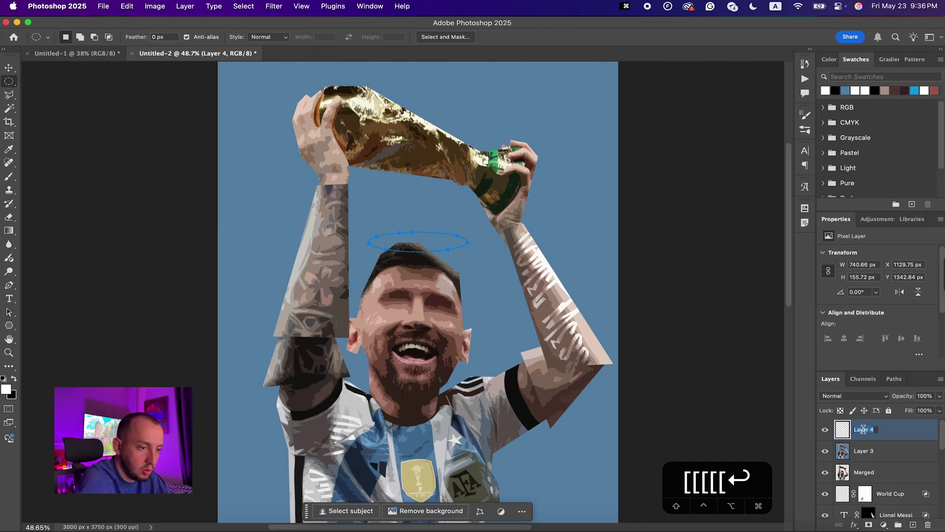
text(doodle)
key(Return)
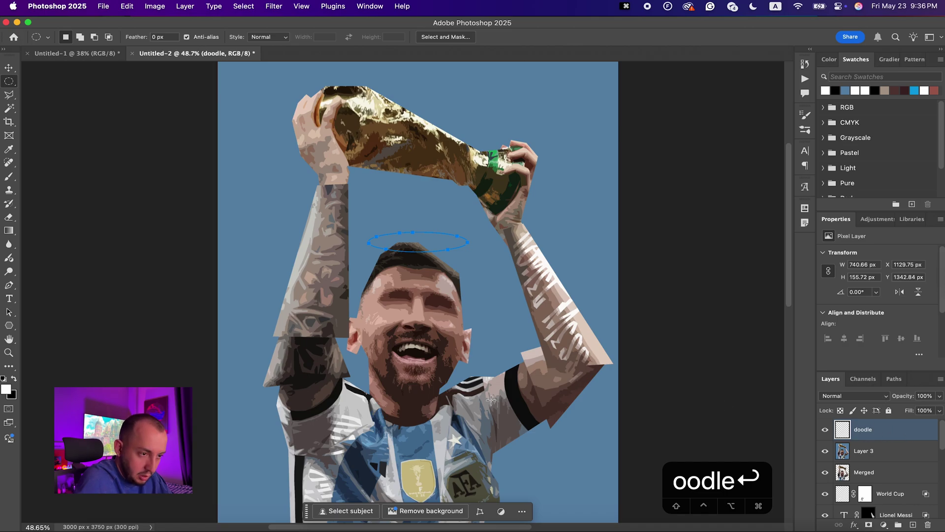
key(b)
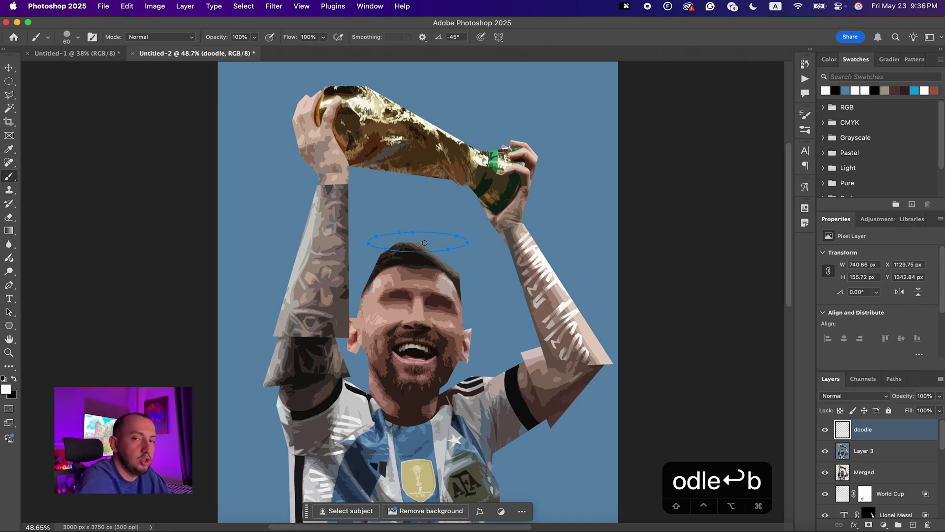
- Try stroking the elliptical work path with the white 60 px brush on the doodle layer, and undo the stroke
click(893, 378)
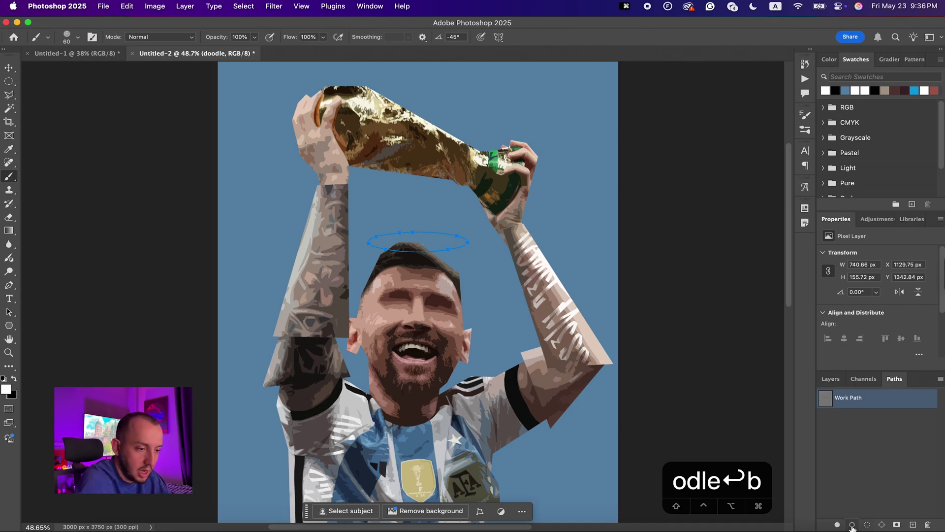
click(852, 525)
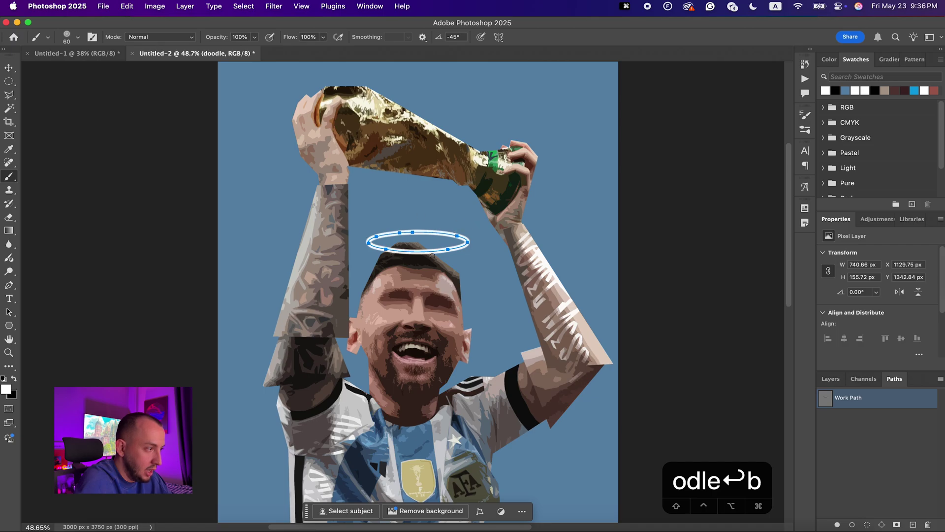
scroll(403, 256, up, 10)
scroll(404, 252, up, 6)
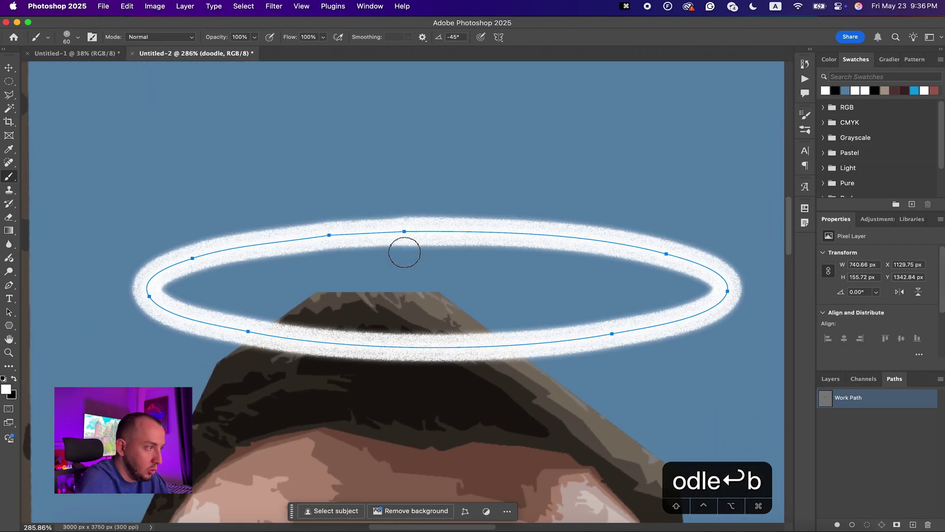
scroll(405, 253, down, 3)
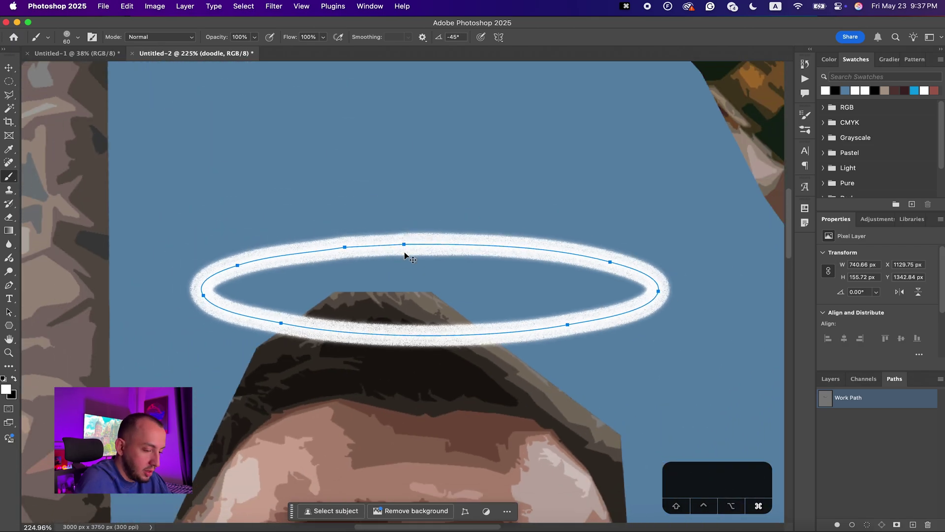
key(super+z)
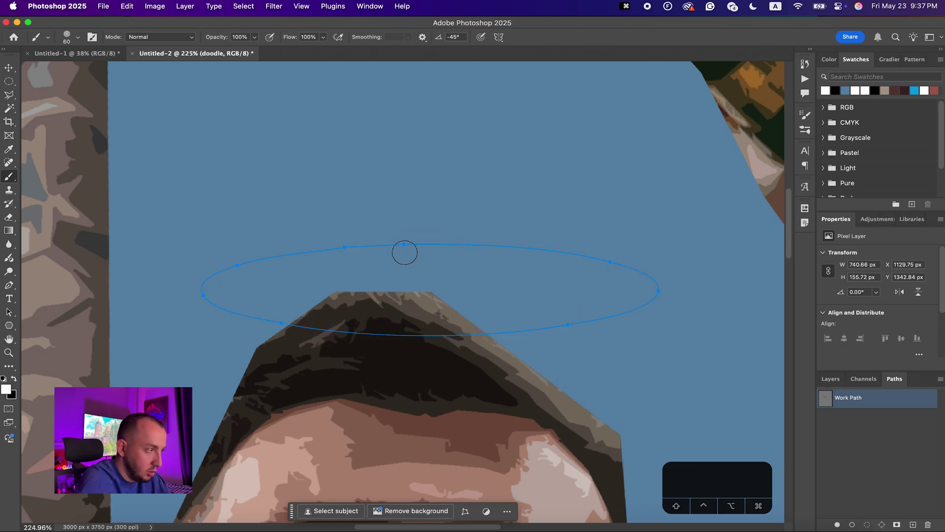
- Try a thinner halo by stroking the elliptical path with the brush at 30 px, and undo it
key(bracketleft)
key(bracketleft)
key(bracketleft)
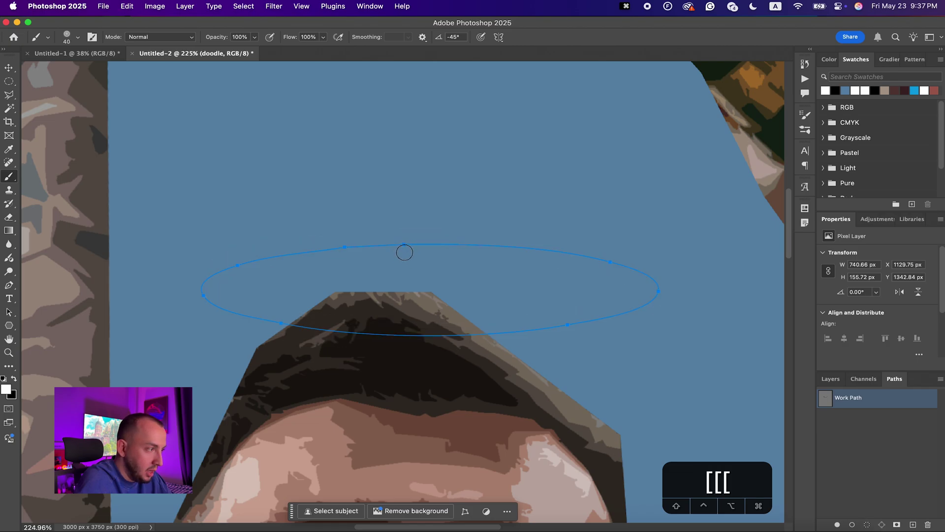
key(bracketleft)
key(bracketleft)
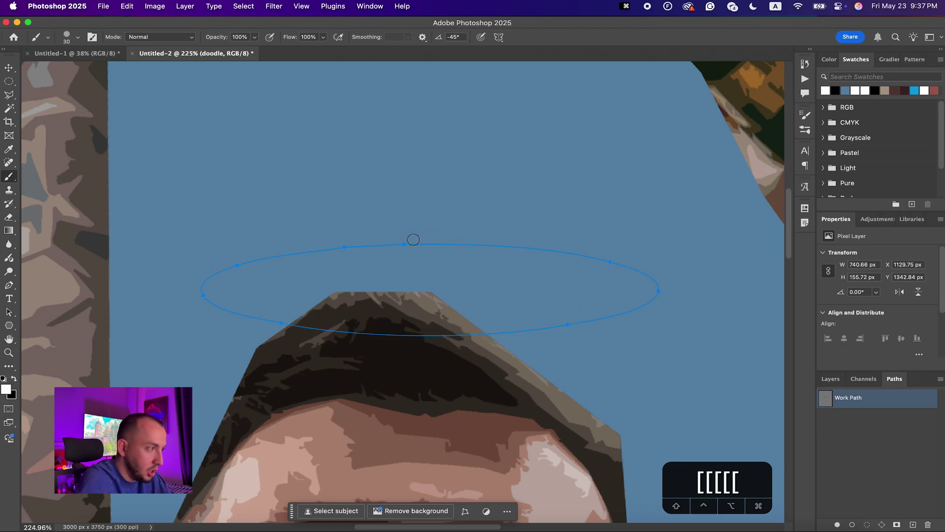
click(852, 524)
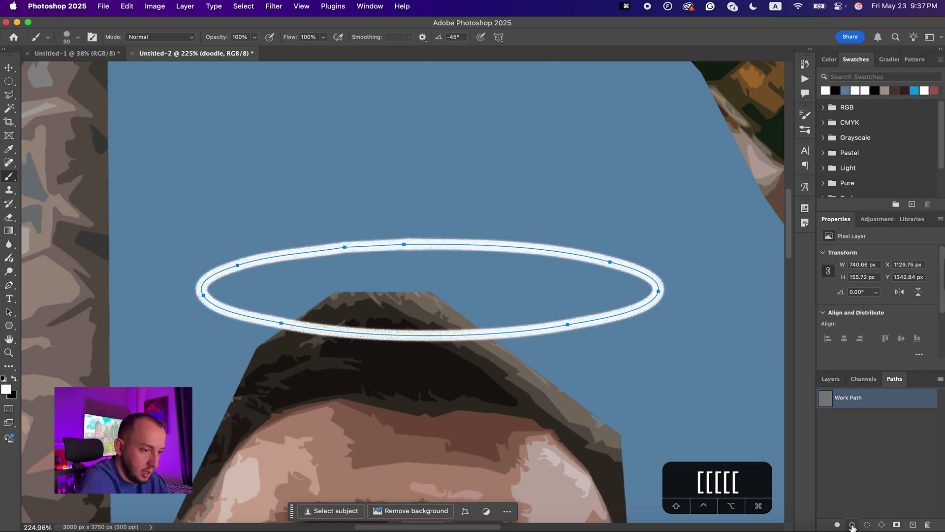
key(cmd+z)
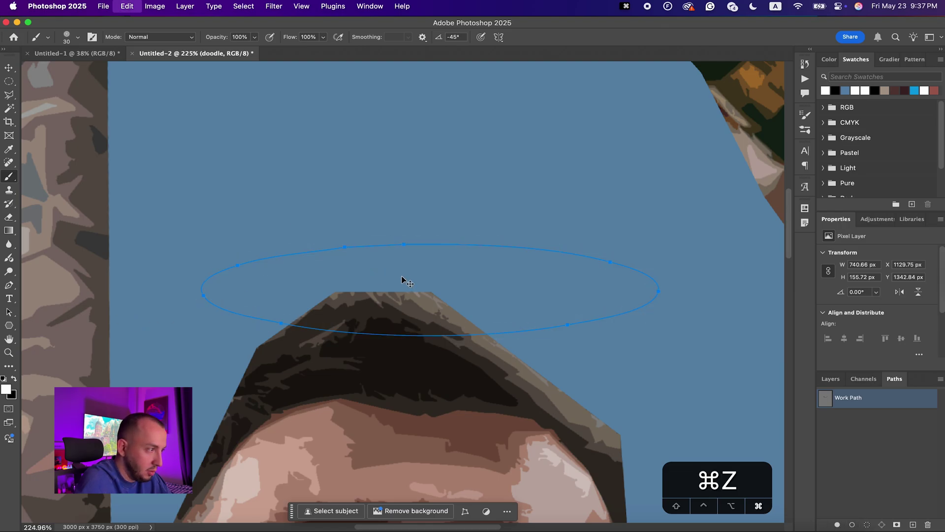
- Set the brush back to 60 px, stroke the elliptical path in white as a halo, and delete the work path
key(bracketright)
key(bracketright)
key(bracketright)
key(bracketright)
key(bracketright)
click(852, 524)
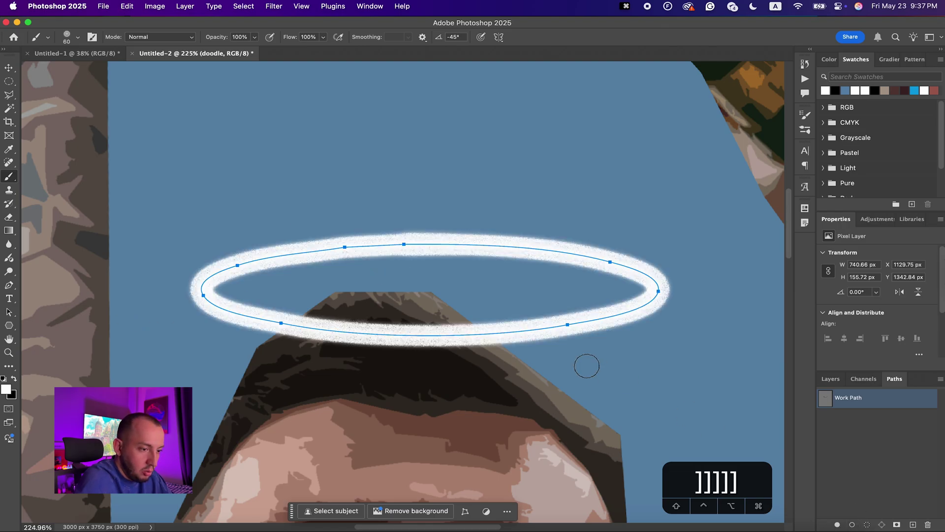
scroll(587, 365, down, 3)
scroll(570, 360, down, 4)
key(BackSpace)
- Rotate the halo on the doodle layer about -8.5° and shift it about 17 px left and 15 px up
key(v)
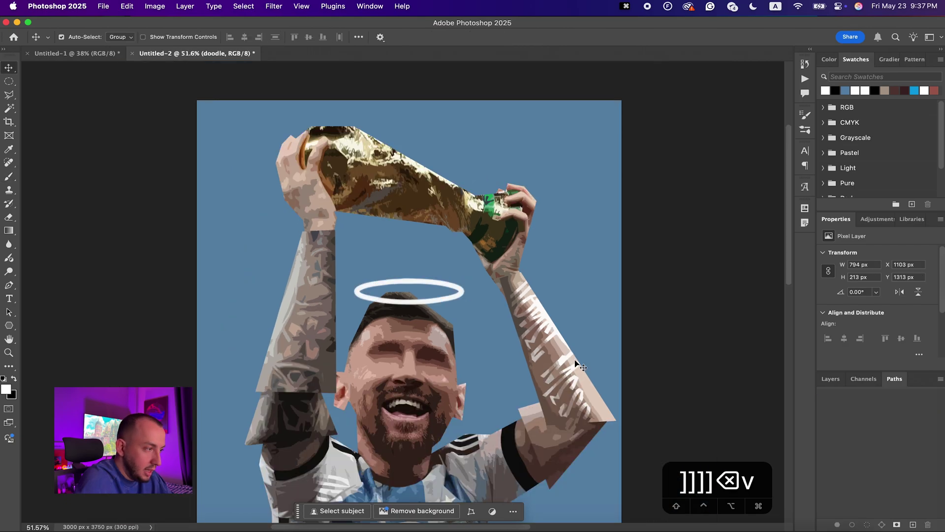
click(830, 378)
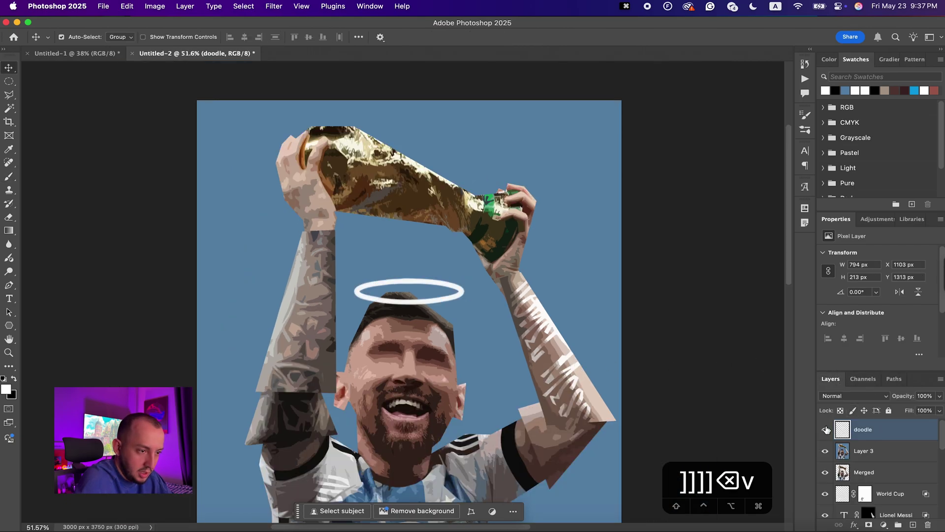
key(super+t)
drag(475, 261, 470, 251)
drag(448, 285, 443, 282)
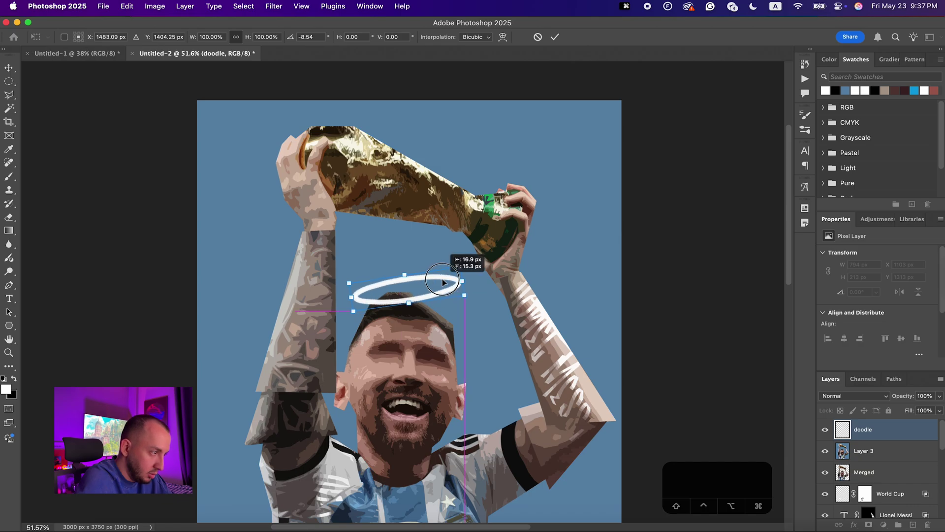
key(Return)
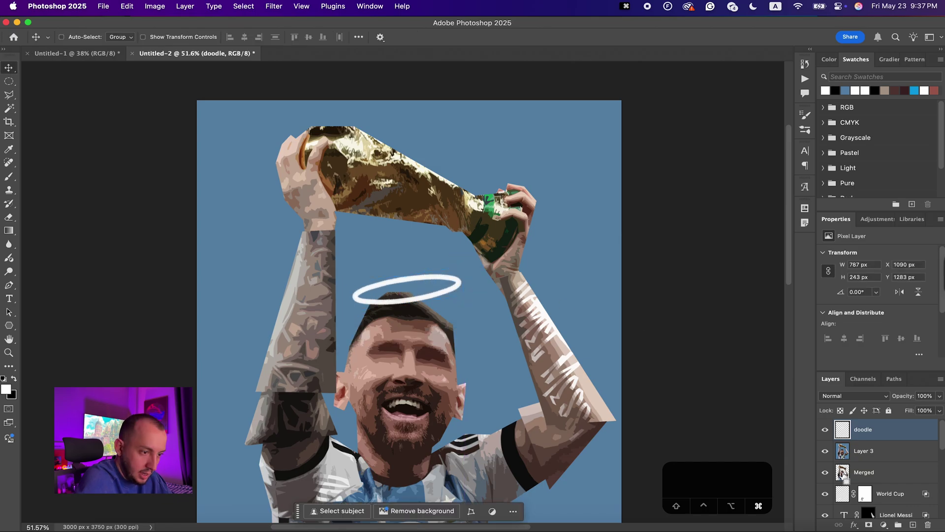
- Load the Merged layer's outline as a selection, mask the doodle layer with it, and invert the mask to hide the halo behind the head
super+click(842, 474)
key(super+0)
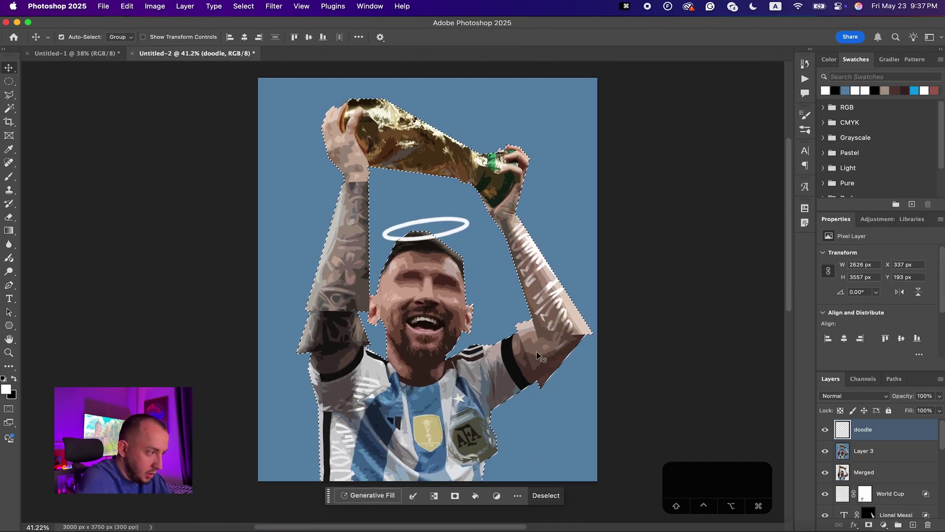
click(869, 525)
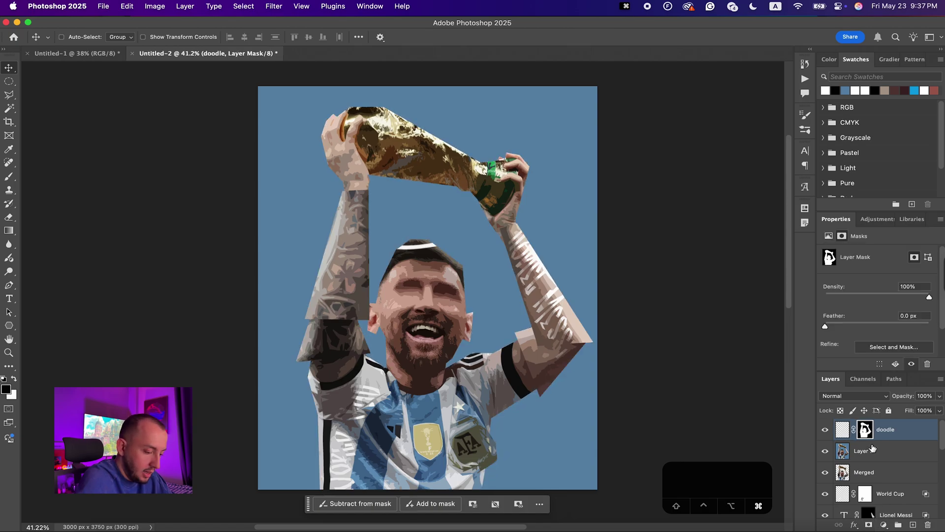
key(super+i)
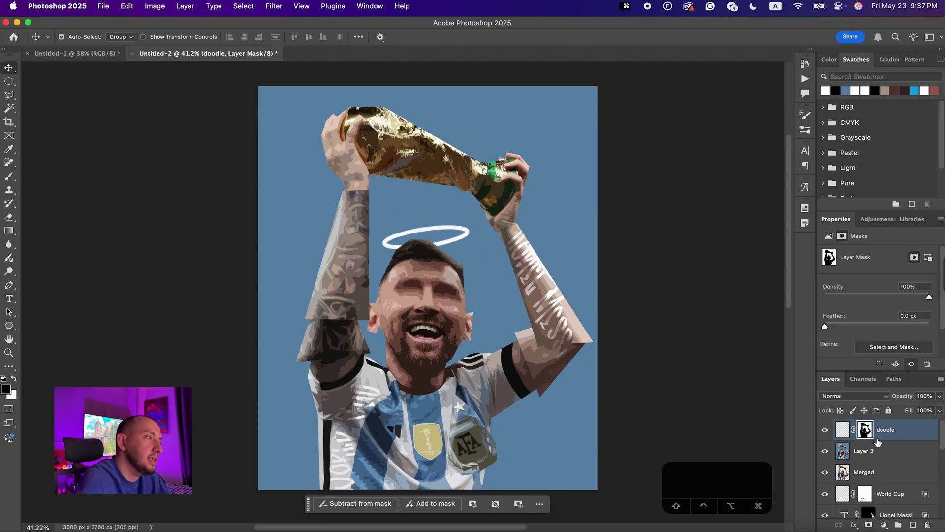
- Unlink the doodle layer from its mask and move the halo about 49 px left and 20 px down
click(848, 431)
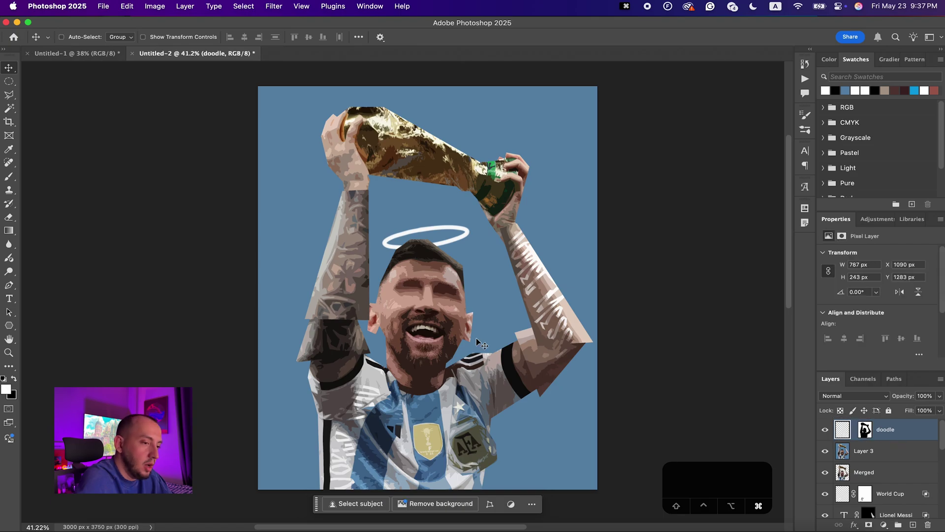
key(super+t)
drag(456, 236, 452, 239)
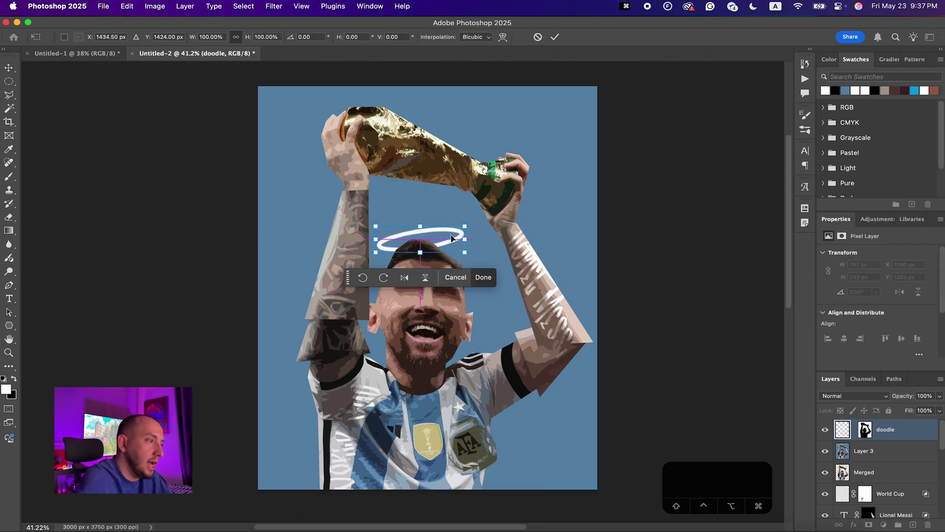
key(Return)
scroll(536, 243, down, 5)
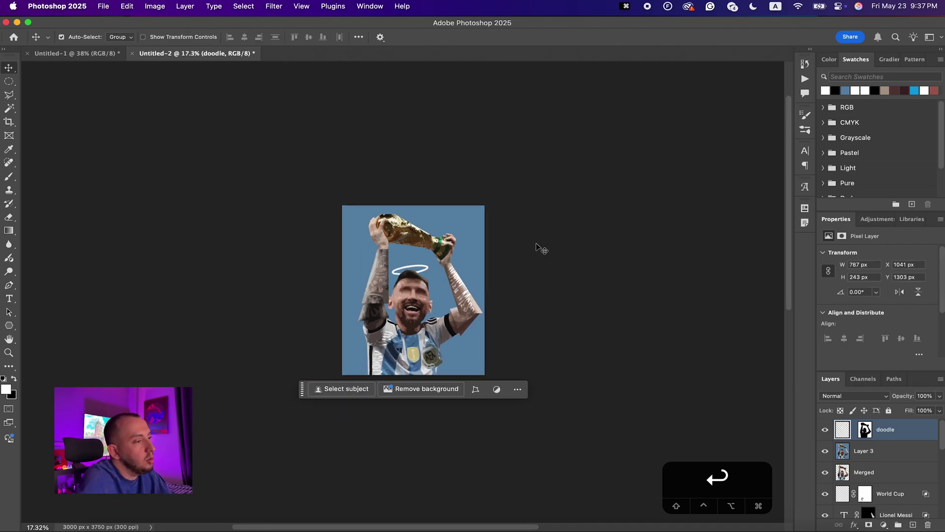
scroll(536, 243, up, 3)
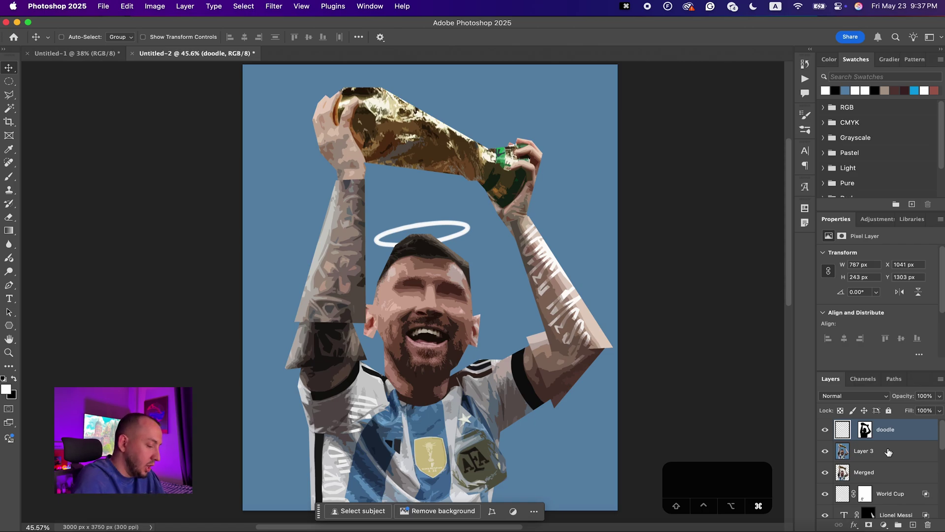
- Stamp all visible layers into a new layer above the doodle layer and open the Filter Gallery for it
key(super+alt+shift+e)
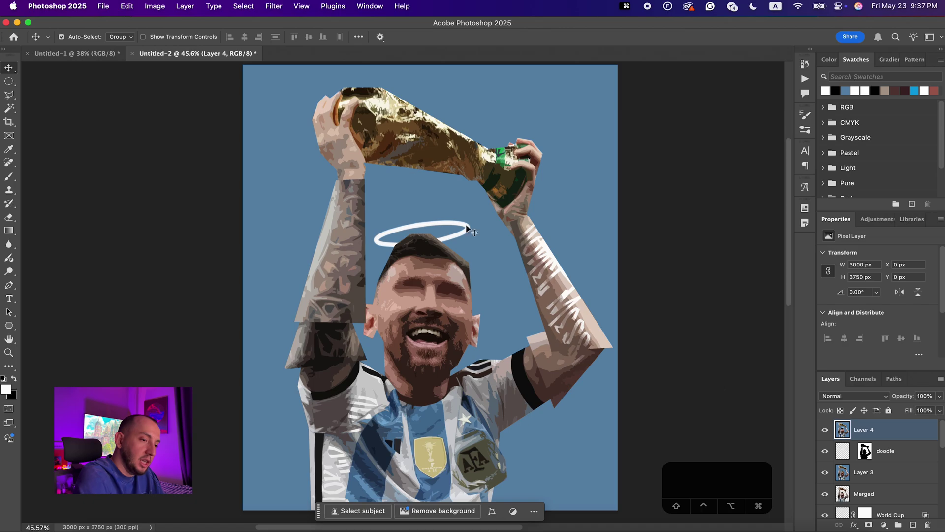
click(274, 5)
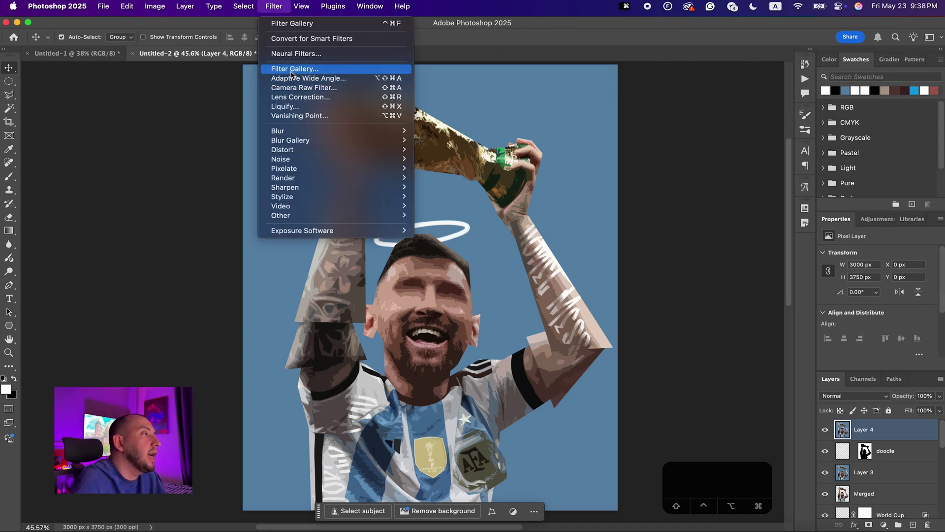
click(291, 74)
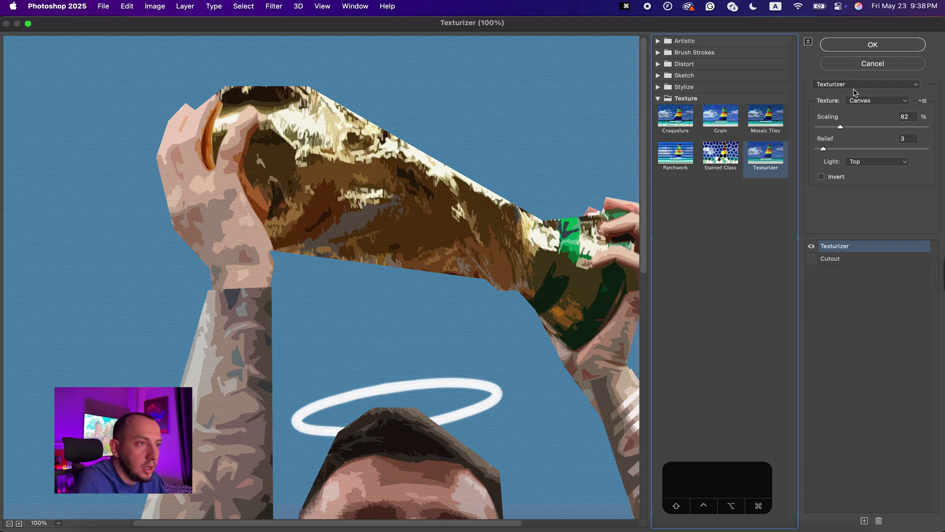
- Try the Brick and Burlap textures in the Texturizer filter and return to Canvas
click(865, 102)
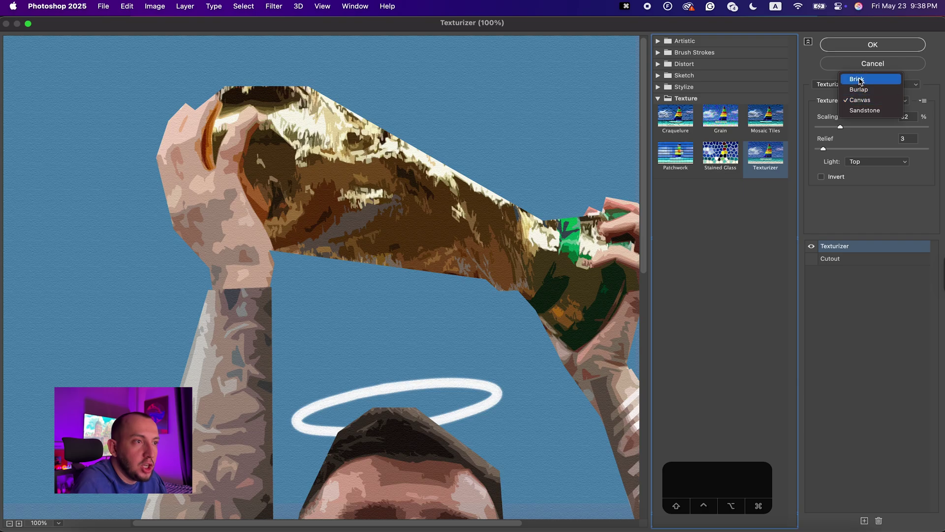
click(859, 78)
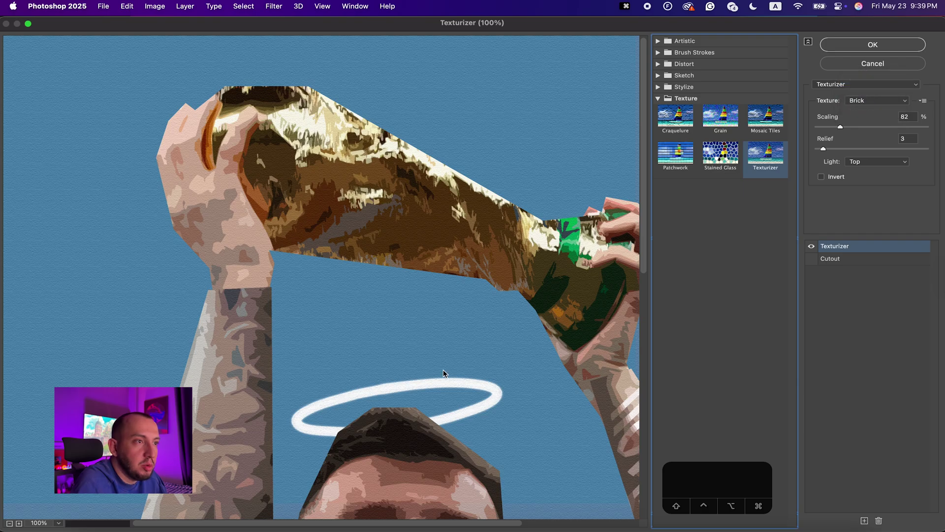
click(869, 101)
click(869, 109)
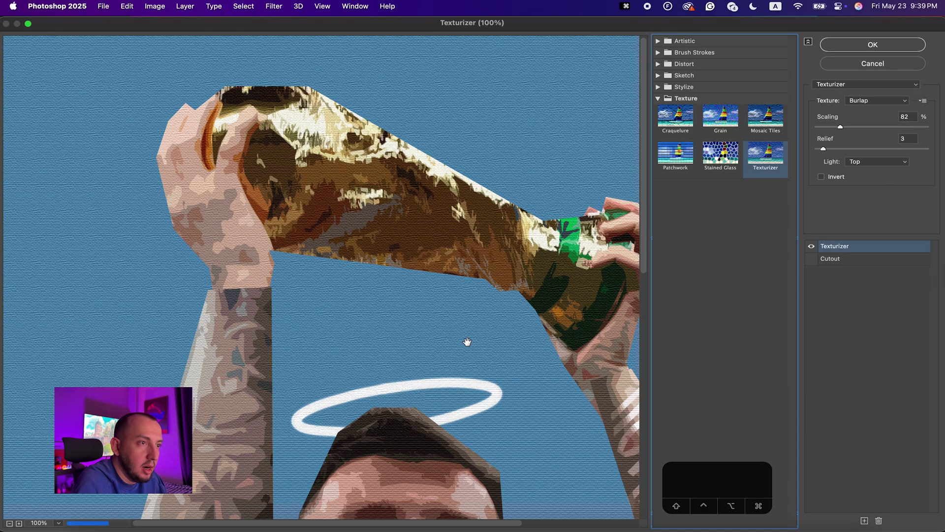
click(880, 105)
click(873, 110)
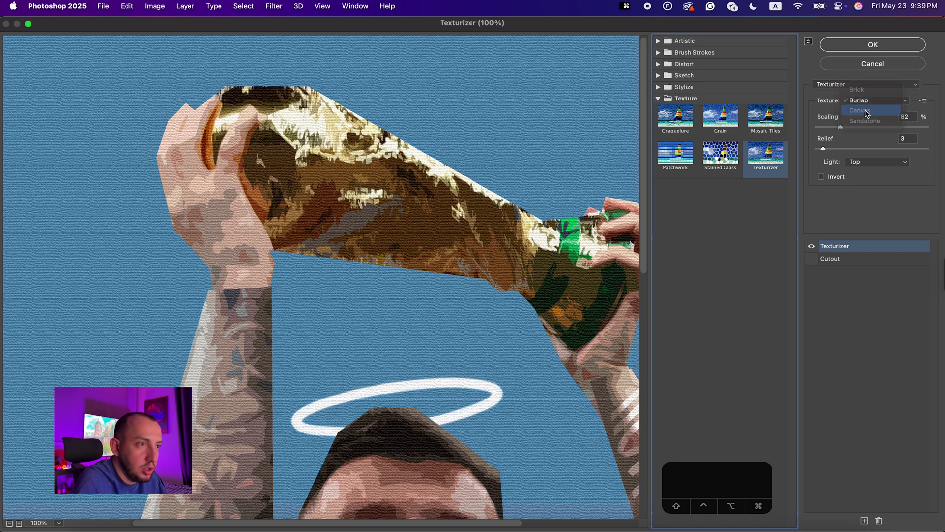
- Set the Canvas texture's scaling to 100% and apply the Texturizer filter to the stamped layer
drag(854, 127, 891, 127)
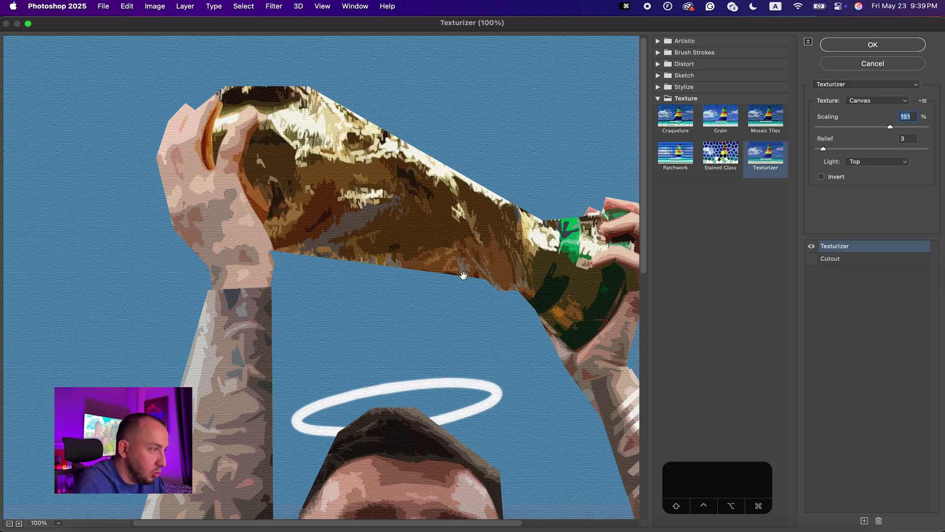
drag(861, 128, 854, 129)
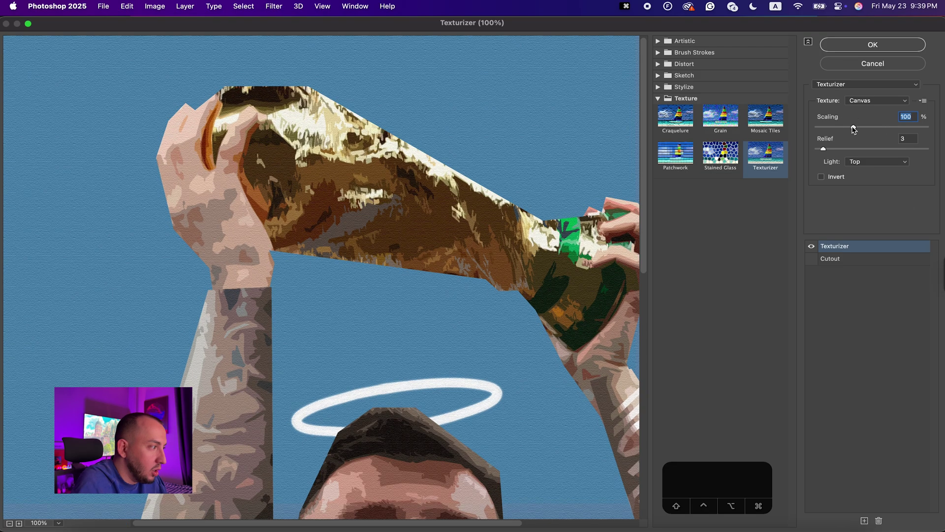
click(869, 45)
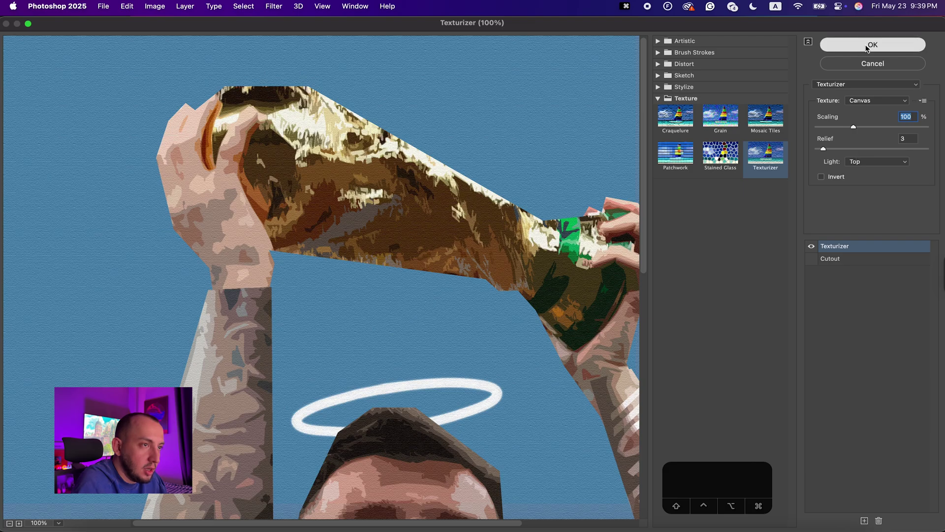